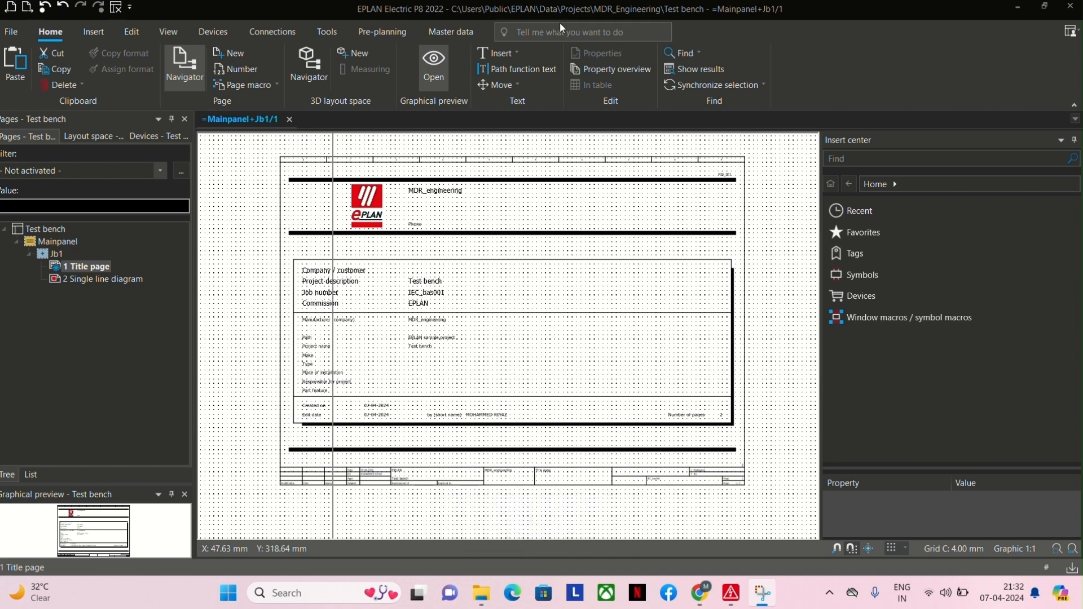
Open page 2, Single line diagram, and examine the complete schematic from incoming terminal X1 down to the PLC and motors.
{"action": "left_click", "coordinate": [125, 284]}
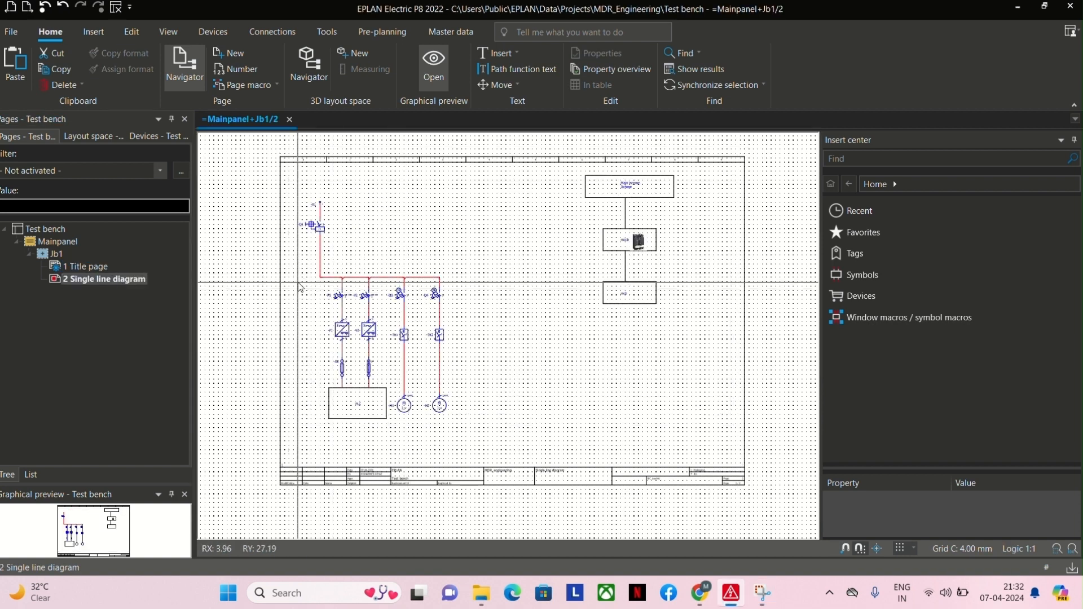
{"action": "scroll", "coordinate": [300, 243], "scroll_direction": "up", "scroll_amount": 2}
{"action": "scroll", "coordinate": [289, 335], "scroll_direction": "down", "scroll_amount": 1}
{"action": "middle_click_drag", "start_coordinate": [289, 335], "coordinate": [287, 305]}
{"action": "scroll", "coordinate": [296, 320], "scroll_direction": "down", "scroll_amount": 1}
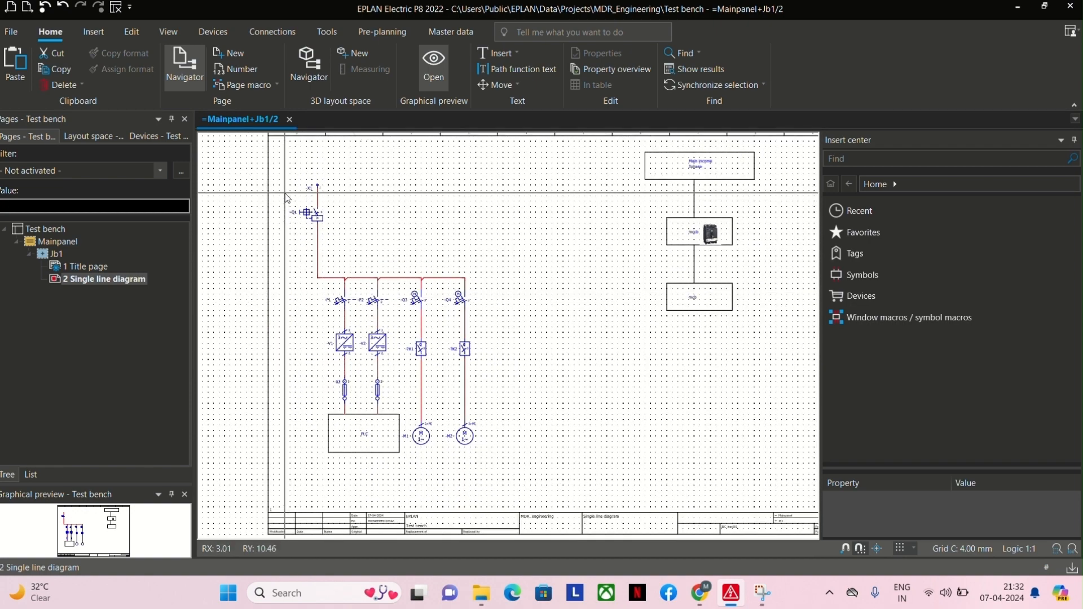
{"action": "left_click_drag", "start_coordinate": [285, 174], "coordinate": [518, 463]}
{"action": "left_click", "coordinate": [515, 459]}
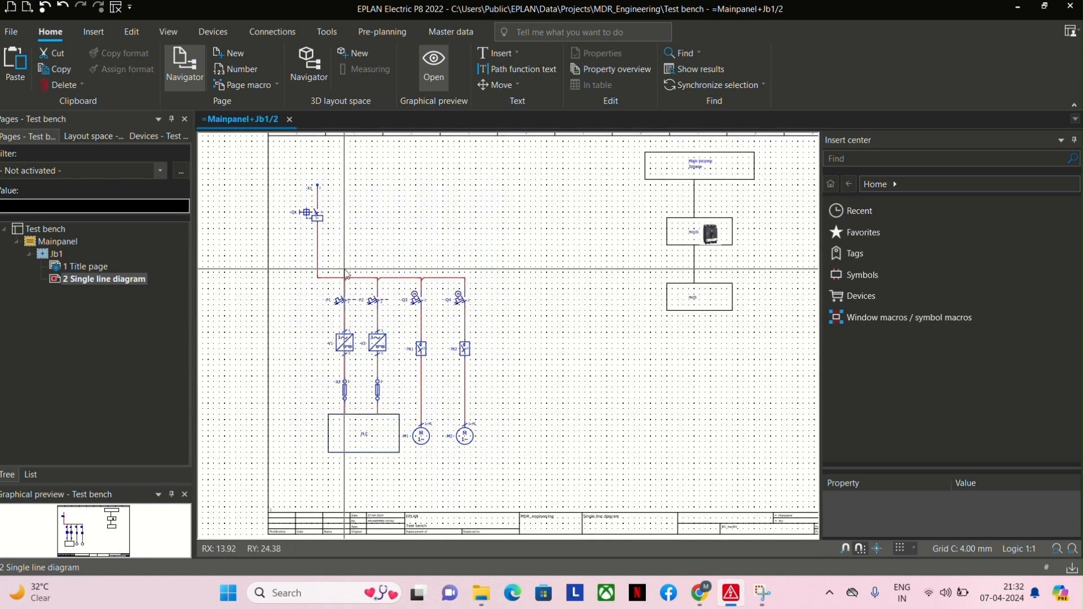
{"action": "scroll", "coordinate": [298, 211], "scroll_direction": "up", "scroll_amount": 4}
{"action": "scroll", "coordinate": [278, 243], "scroll_direction": "down", "scroll_amount": 2}
{"action": "middle_click_drag", "start_coordinate": [276, 320], "coordinate": [276, 307]}
{"action": "left_click_drag", "start_coordinate": [267, 152], "coordinate": [551, 516]}
{"action": "left_click", "coordinate": [551, 481]}
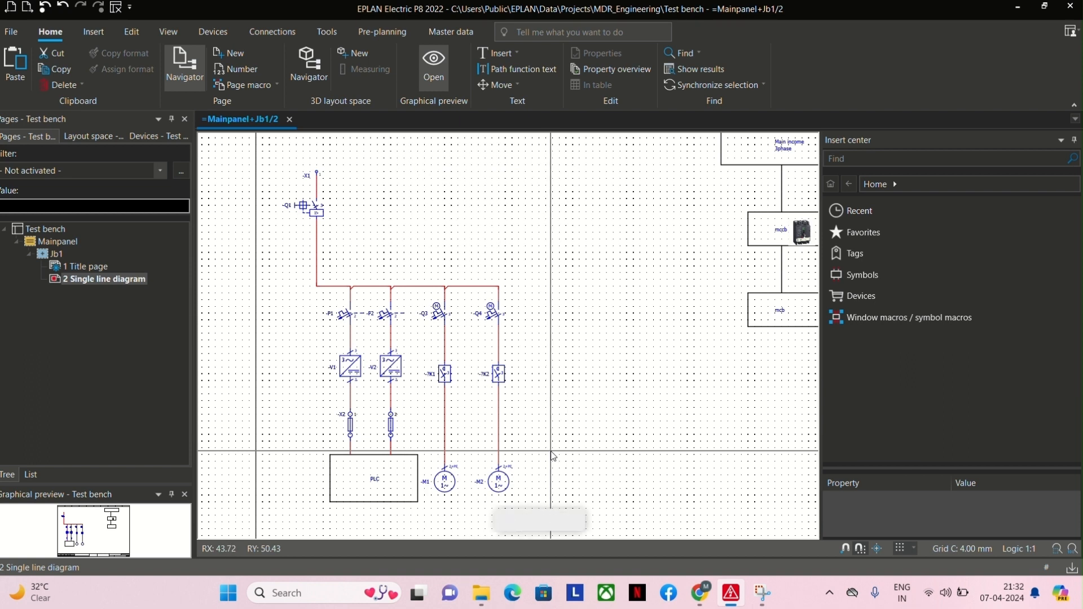
{"action": "left_click", "coordinate": [295, 165]}
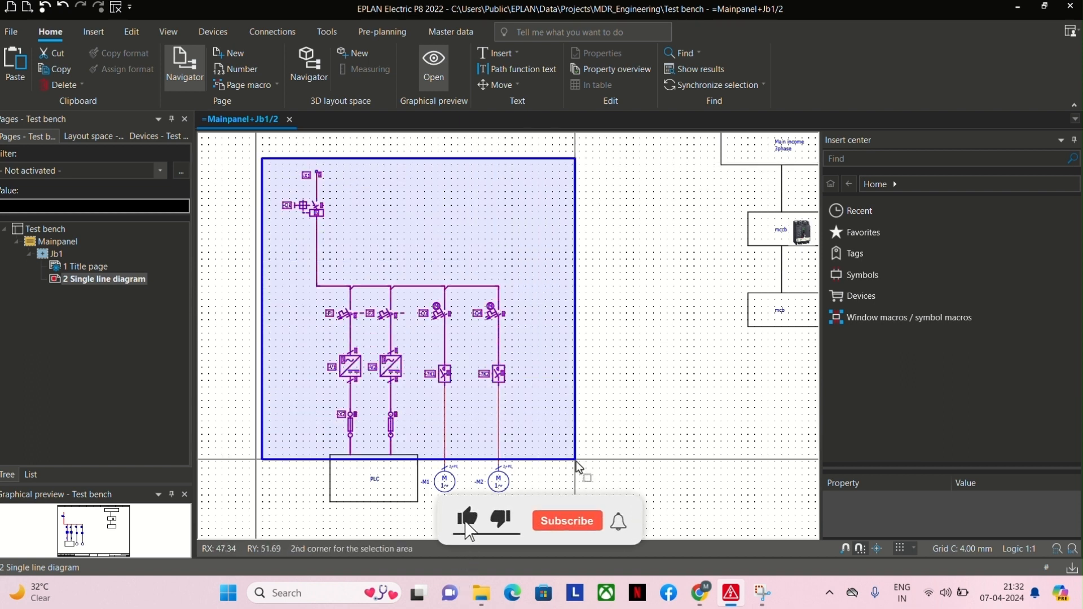
{"action": "left_click", "coordinate": [570, 493]}
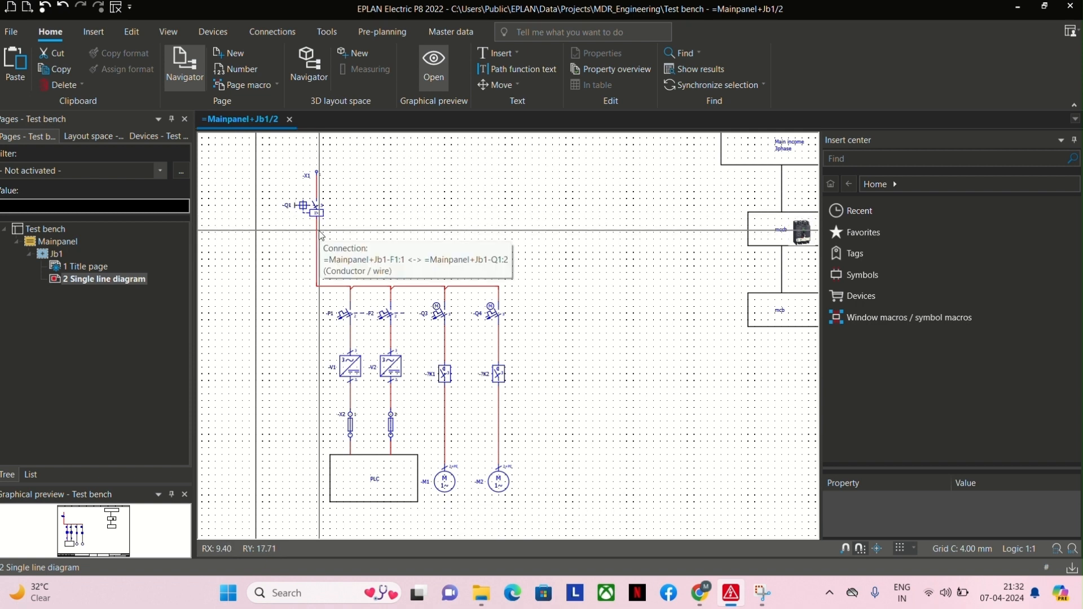
Examine the branches of the single line diagram: protection devices, X2 terminals, PLC box, Q3 and Q4 switches, K1 and K2, and both motors.
{"action": "left_click_drag", "start_coordinate": [292, 305], "coordinate": [531, 344]}
{"action": "left_click", "coordinate": [532, 344]}
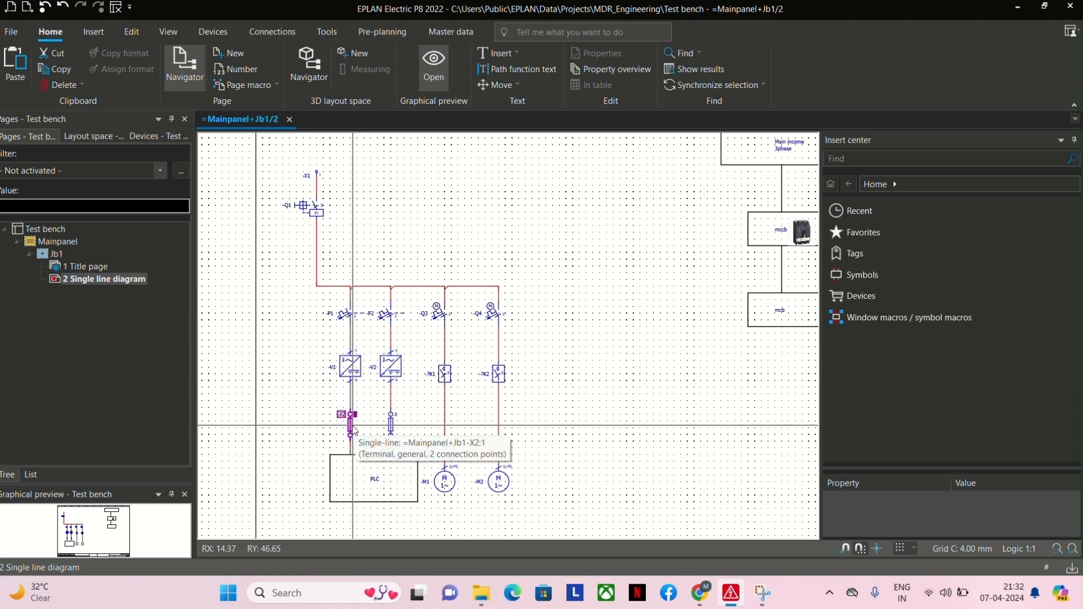
{"action": "left_click_drag", "start_coordinate": [308, 407], "coordinate": [395, 438]}
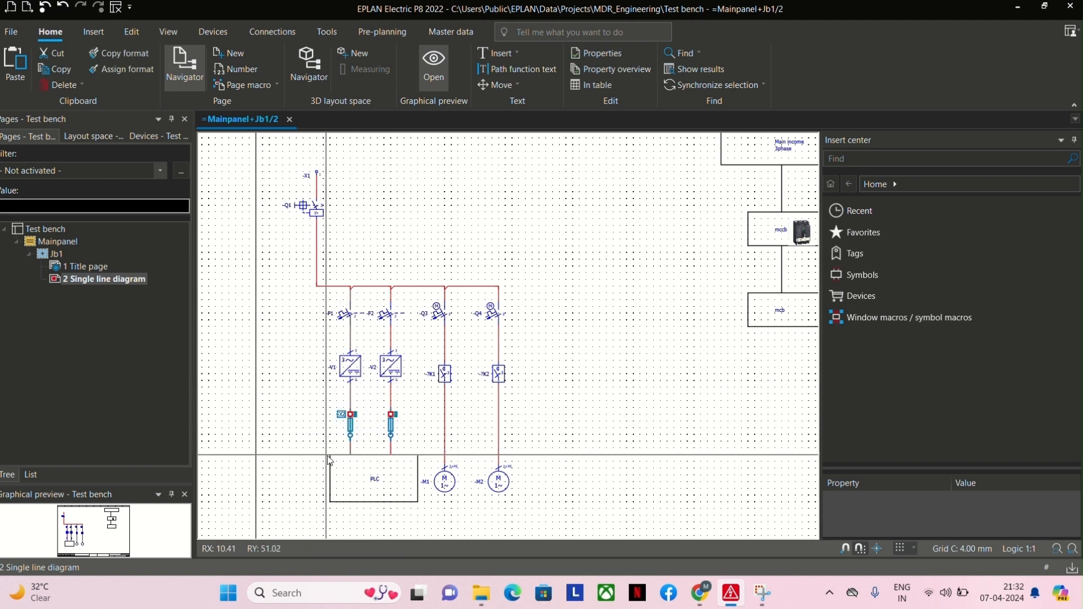
{"action": "left_click_drag", "start_coordinate": [324, 450], "coordinate": [429, 512]}
{"action": "left_click", "coordinate": [535, 395]}
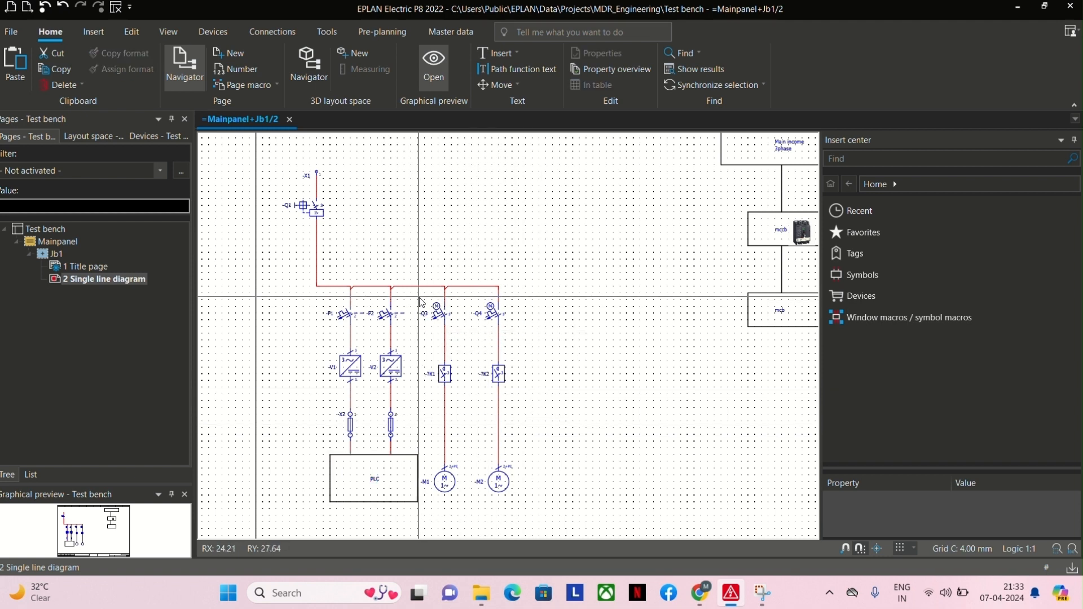
{"action": "left_click_drag", "start_coordinate": [417, 298], "coordinate": [536, 334]}
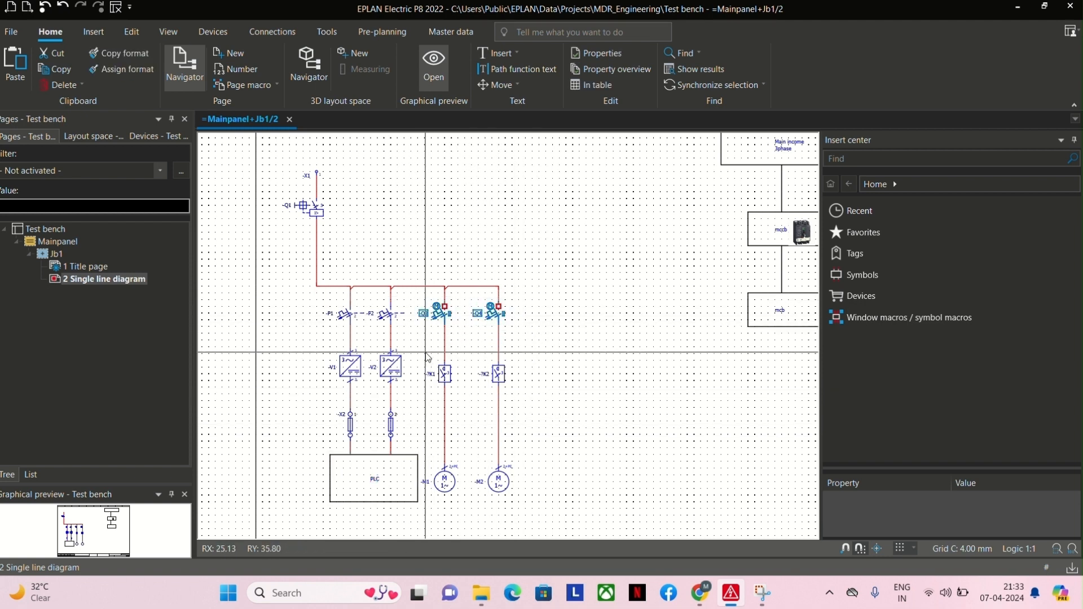
{"action": "left_click_drag", "start_coordinate": [425, 353], "coordinate": [546, 390]}
{"action": "left_click", "coordinate": [543, 387]}
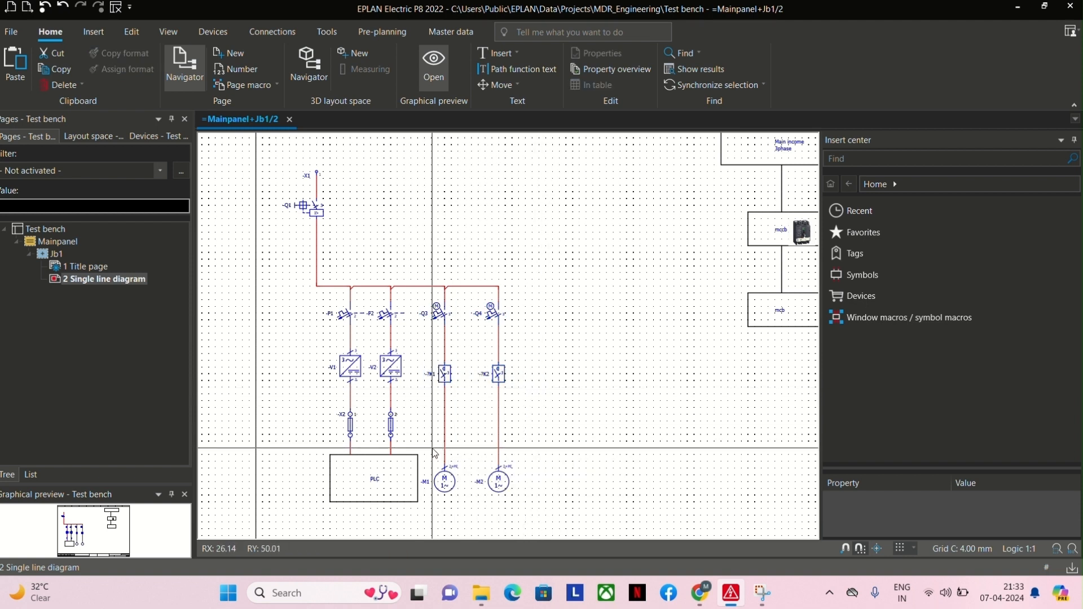
{"action": "left_click_drag", "start_coordinate": [430, 449], "coordinate": [520, 511]}
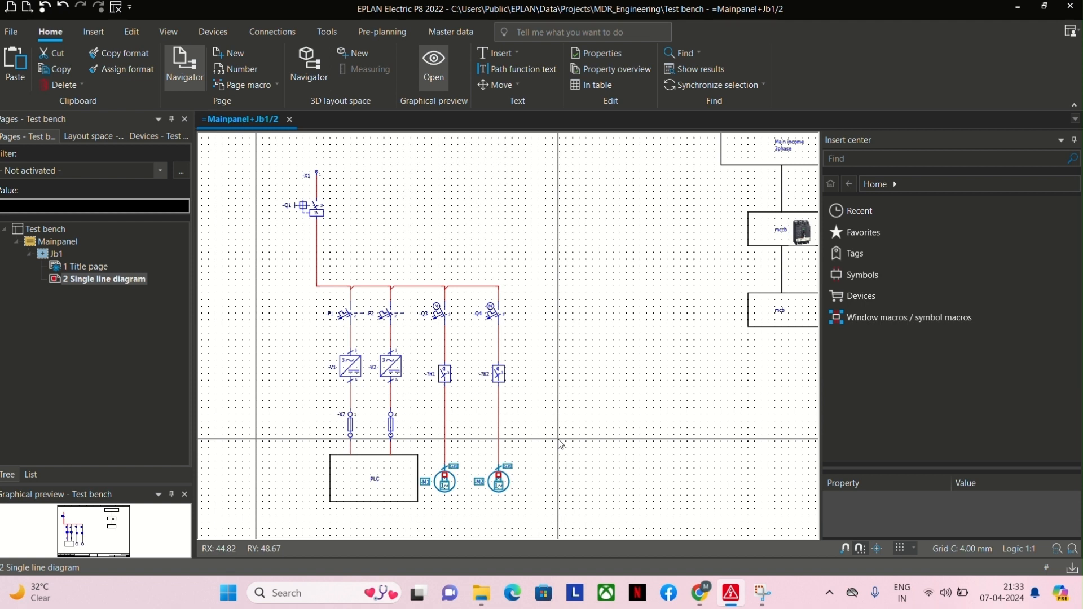
{"action": "left_click_drag", "start_coordinate": [277, 167], "coordinate": [545, 516]}
{"action": "left_click", "coordinate": [547, 476]}
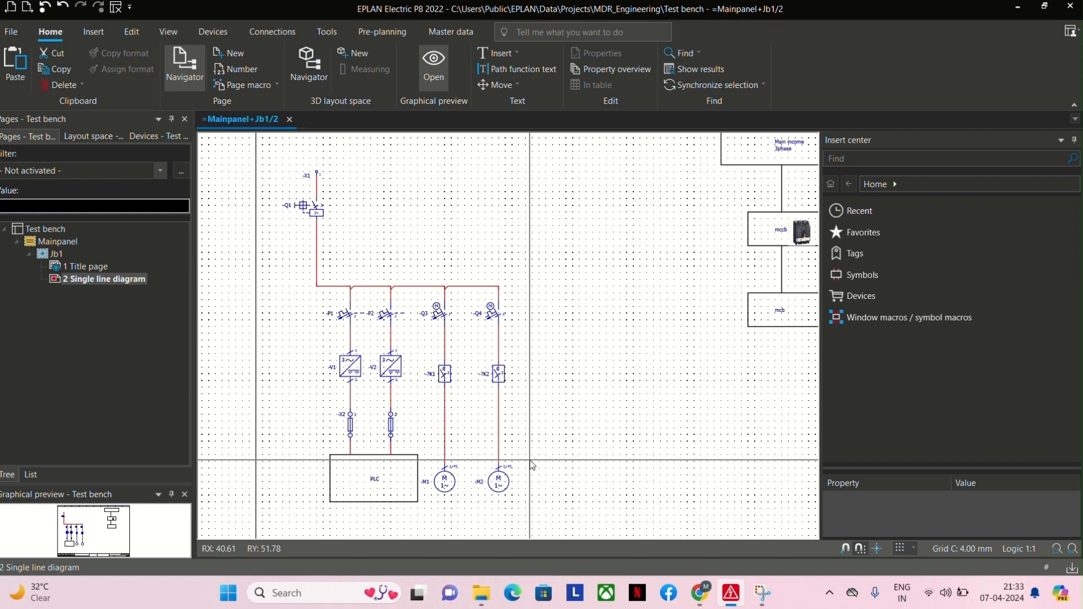
Examine the main income, mccb and mcb block diagram and compare it with the schematic's incoming supply and branches.
{"action": "middle_click_drag", "start_coordinate": [570, 394], "coordinate": [435, 496]}
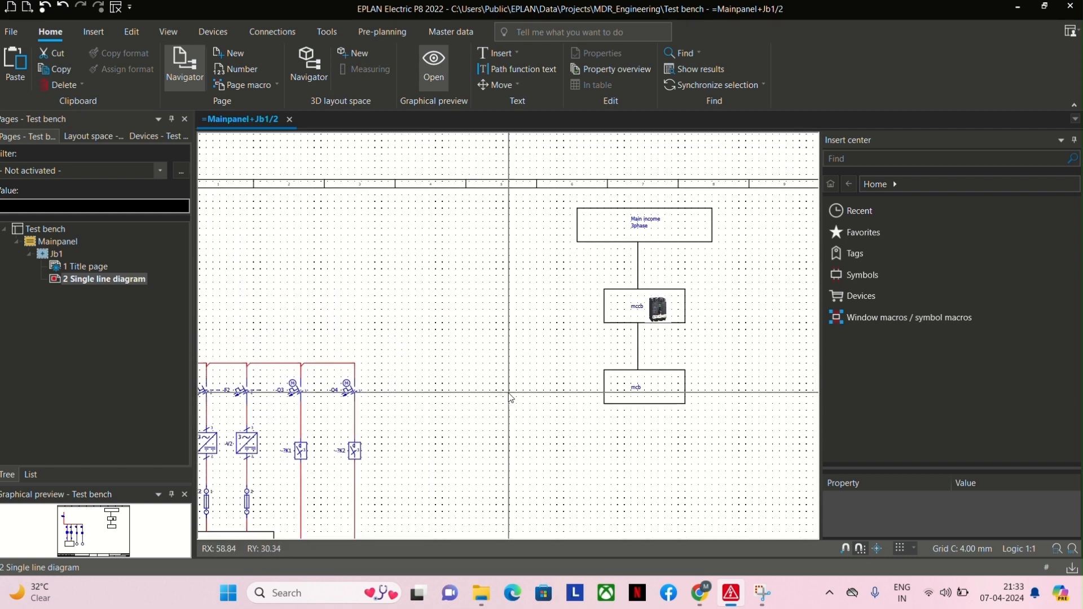
{"action": "middle_click_drag", "start_coordinate": [510, 396], "coordinate": [448, 428]}
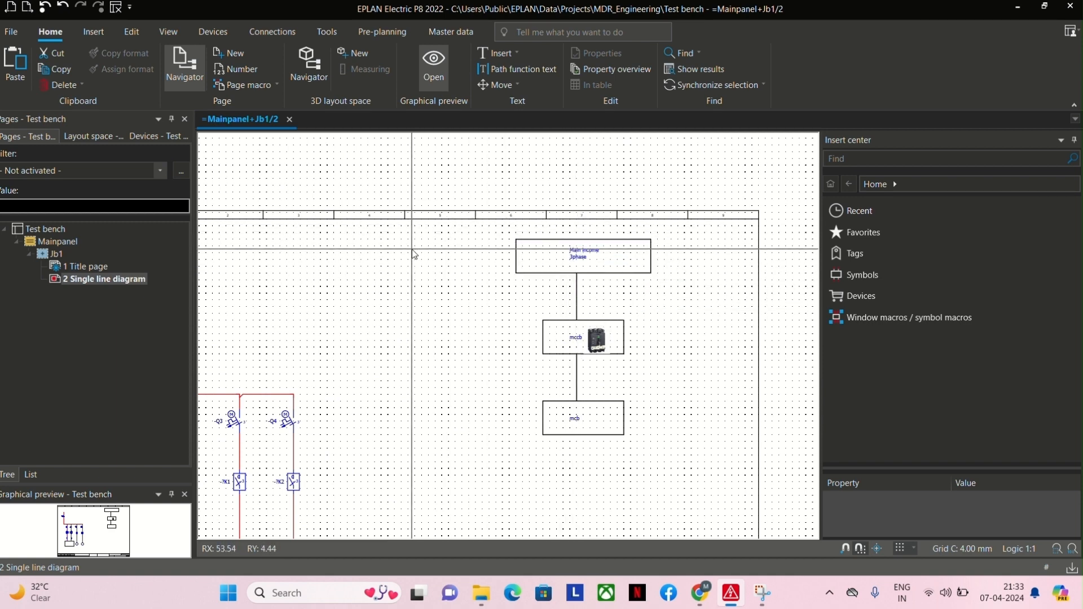
{"action": "scroll", "coordinate": [489, 292], "scroll_direction": "down", "scroll_amount": 4}
{"action": "middle_click_drag", "start_coordinate": [489, 293], "coordinate": [517, 294]}
{"action": "scroll", "coordinate": [270, 333], "scroll_direction": "up", "scroll_amount": 5}
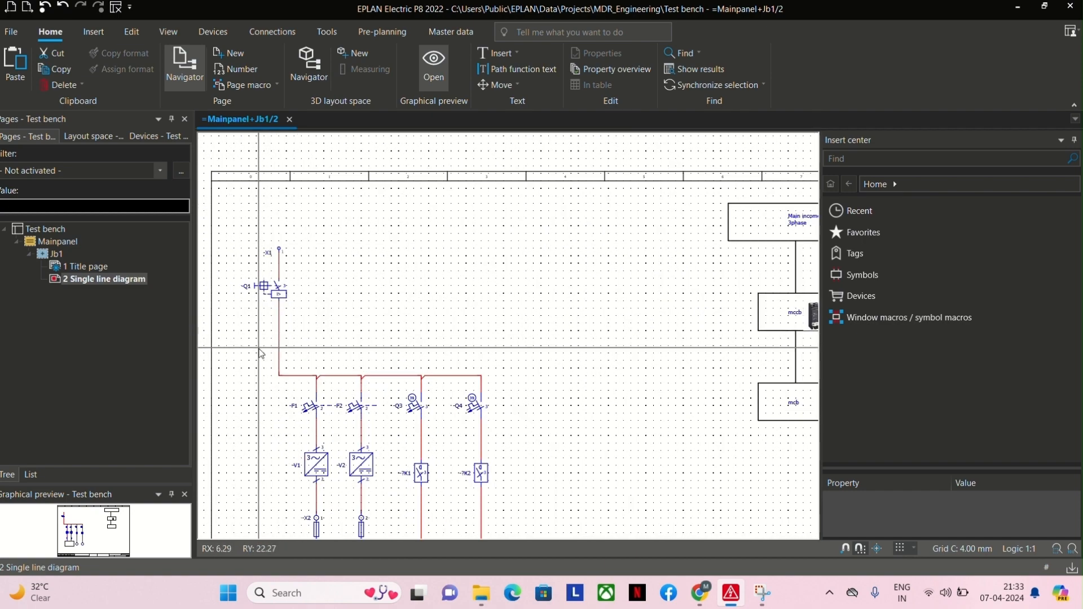
{"action": "scroll", "coordinate": [260, 353], "scroll_direction": "up", "scroll_amount": 3}
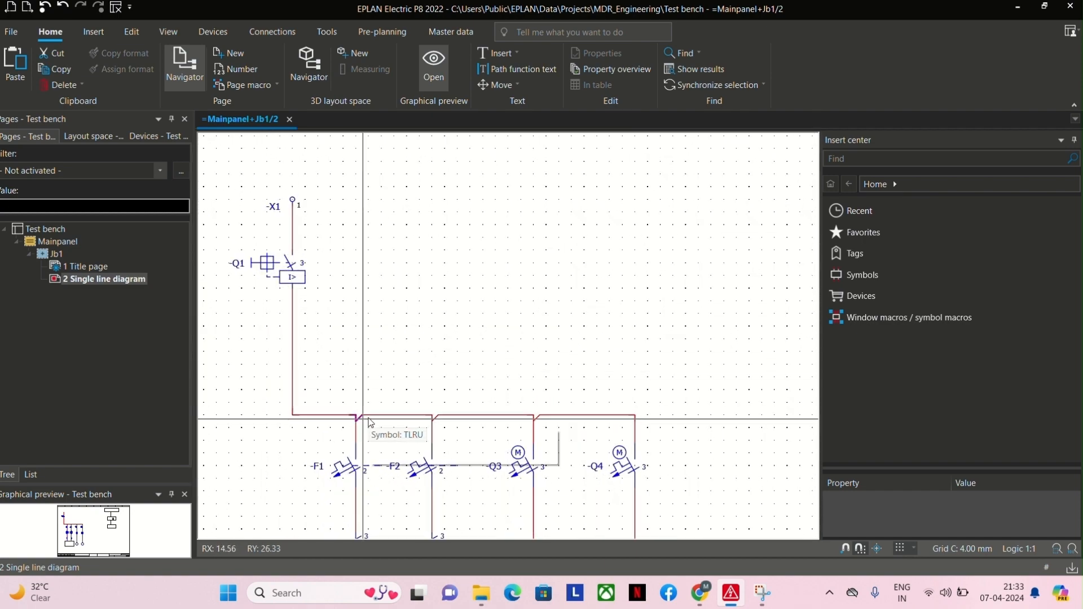
{"action": "scroll", "coordinate": [390, 349], "scroll_direction": "down", "scroll_amount": 3}
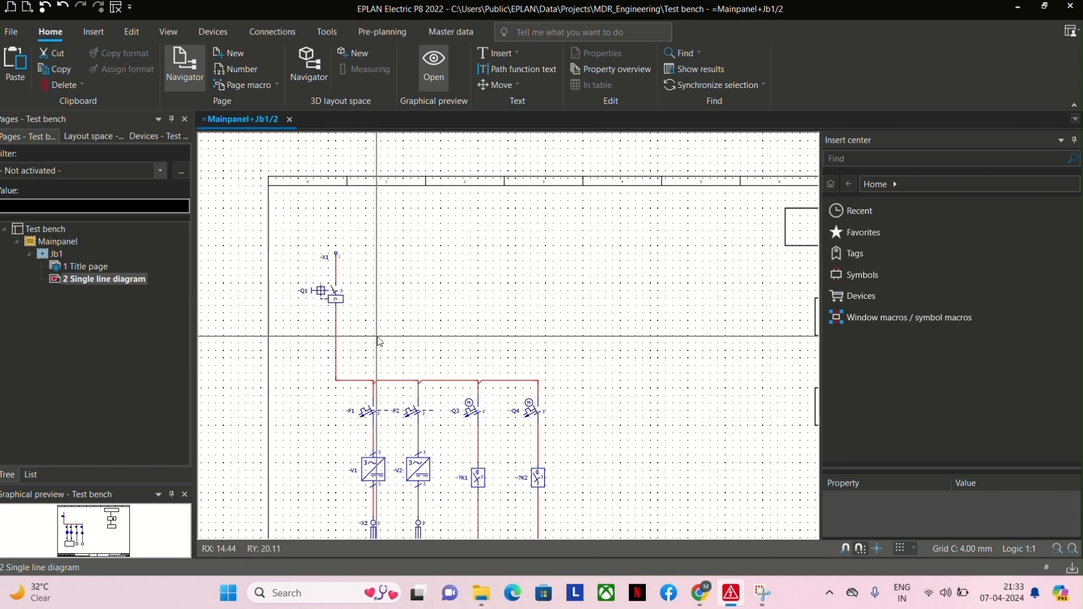
{"action": "scroll", "coordinate": [379, 341], "scroll_direction": "down", "scroll_amount": 3}
{"action": "middle_click_drag", "start_coordinate": [448, 357], "coordinate": [408, 317]}
{"action": "left_click_drag", "start_coordinate": [265, 219], "coordinate": [502, 513]}
{"action": "left_click", "coordinate": [502, 505]}
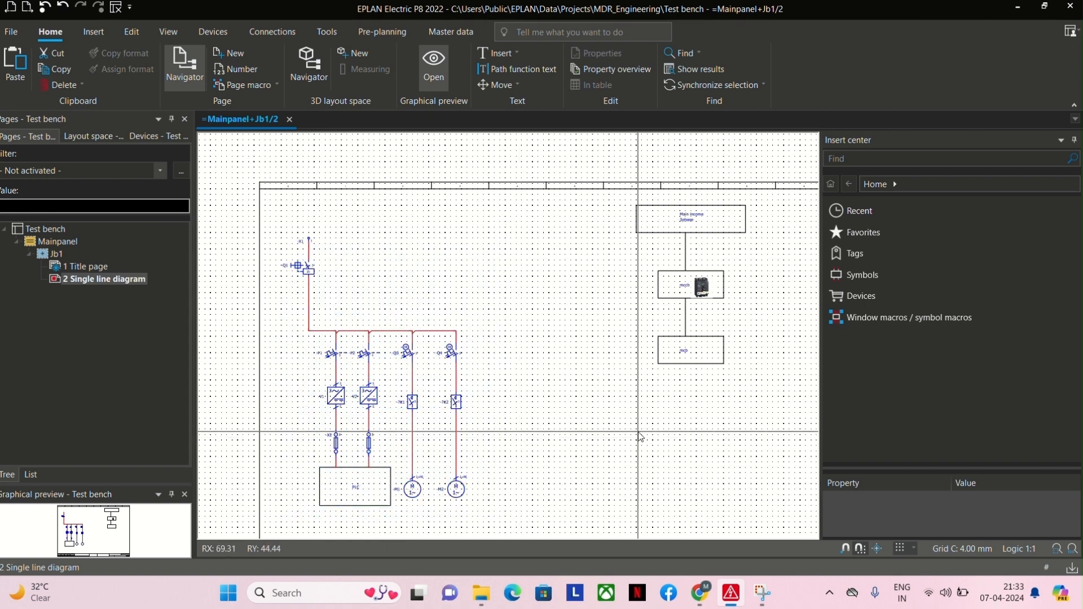
Create page =Mainpanel+Jb1/3 with page type Schematic multi-line (I) and the description Single line diagram.
{"action": "right_click", "coordinate": [111, 282]}
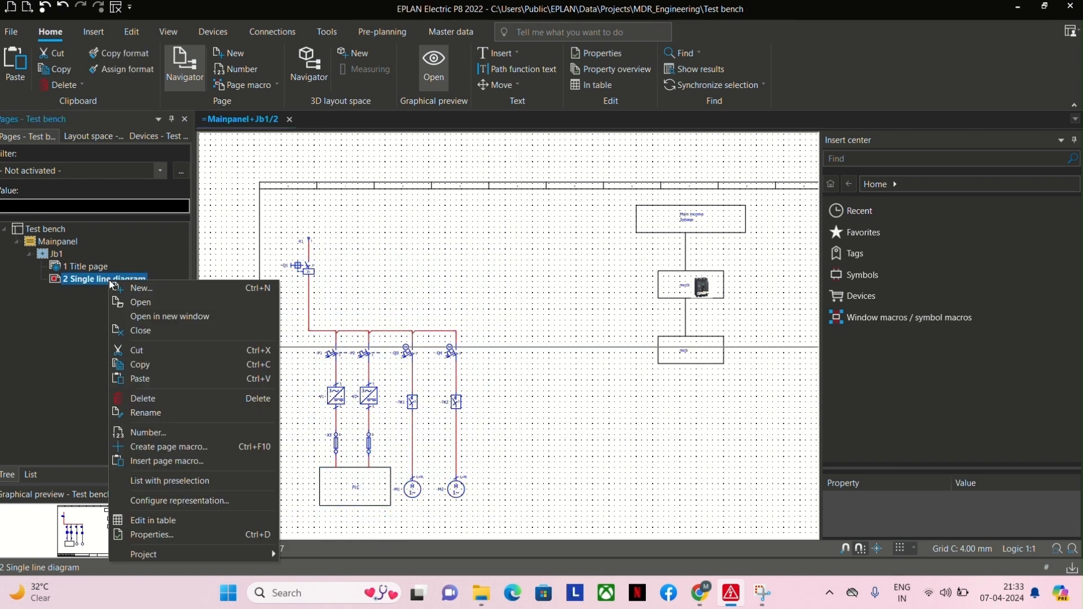
{"action": "left_click", "coordinate": [115, 288]}
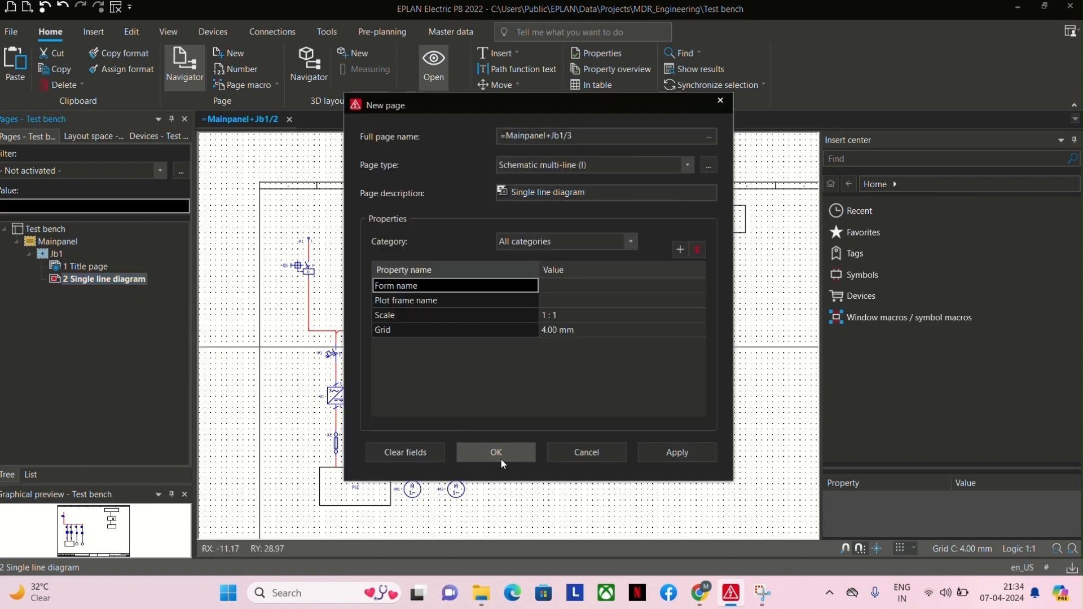
{"action": "left_click", "coordinate": [497, 453]}
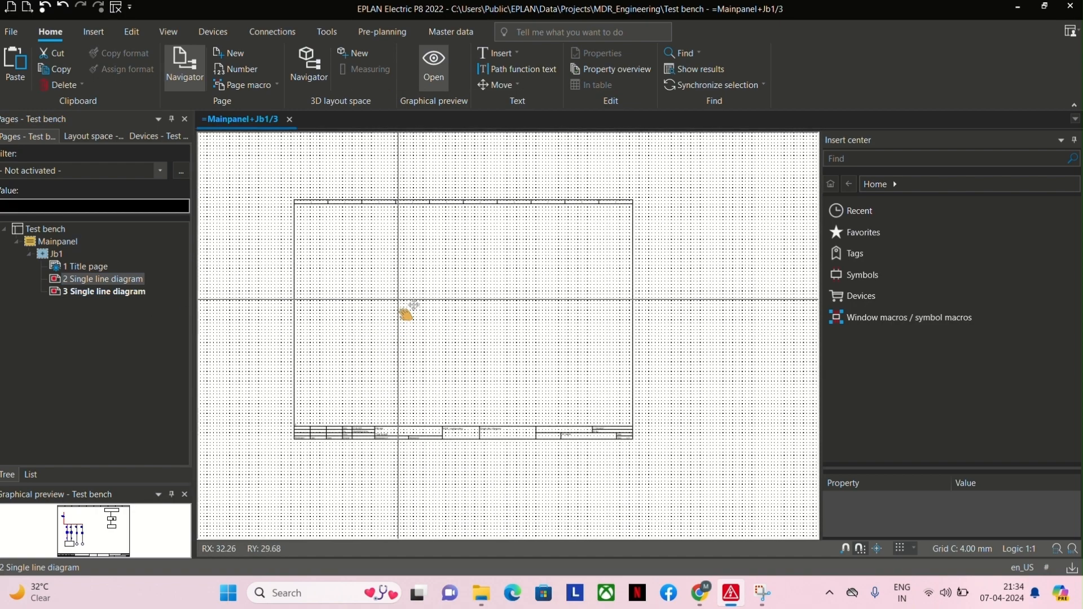
{"action": "scroll", "coordinate": [406, 313], "scroll_direction": "up", "scroll_amount": 3}
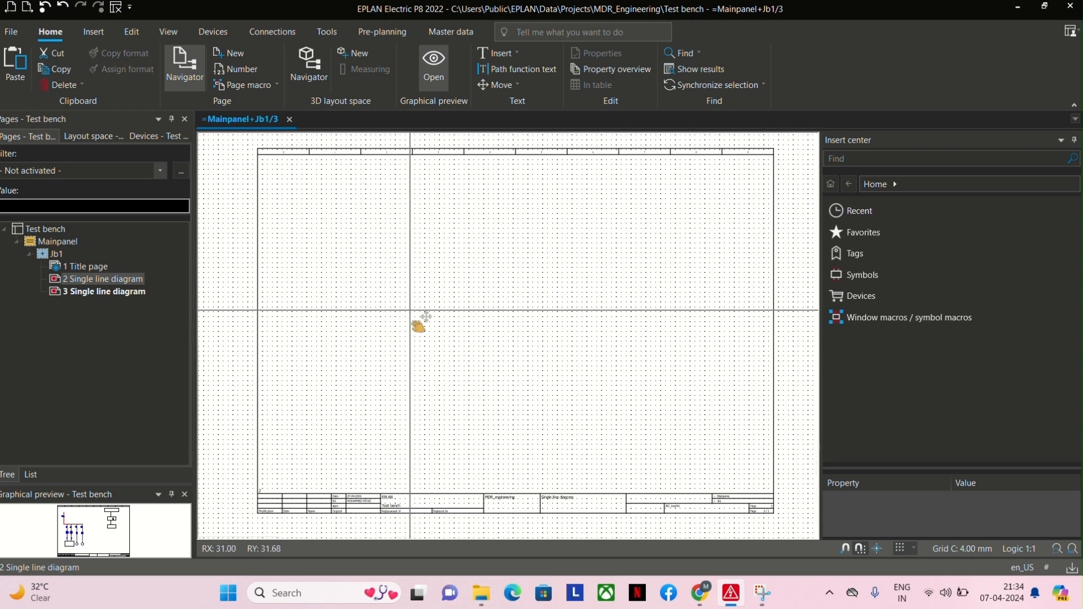
{"action": "mouse_move", "coordinate": [420, 324]}
{"action": "middle_mouse_down"}
{"action": "mouse_move", "coordinate": [439, 354]}
{"action": "mouse_move", "coordinate": [414, 321]}
{"action": "mouse_move", "coordinate": [408, 330]}
{"action": "middle_mouse_up"}
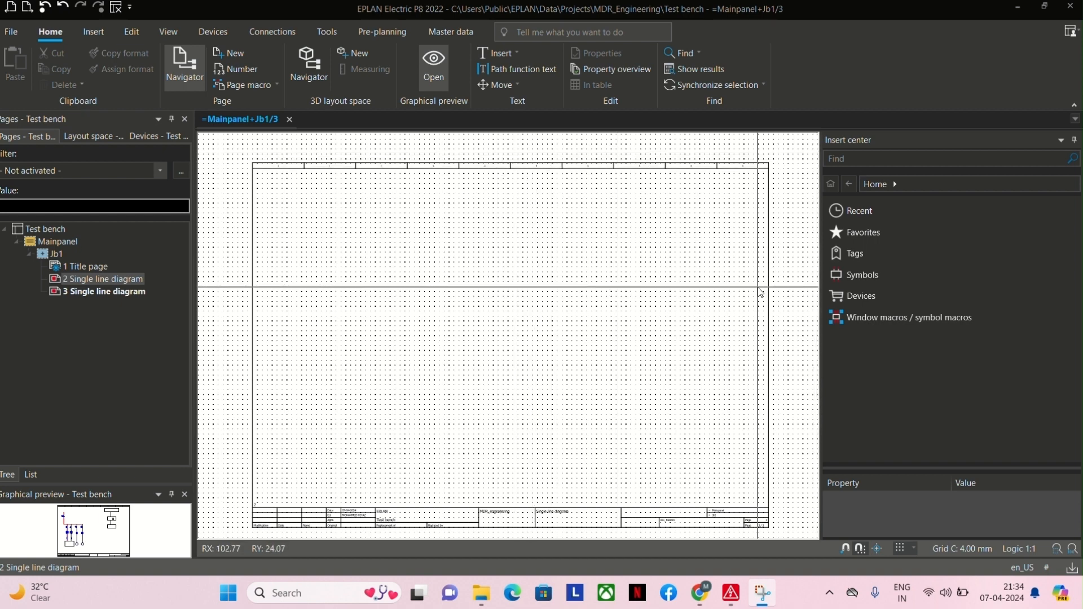
Insert one X1_NB terminal from the IEC_single_symbol library near page 3's upper-left corner, at RX 12, RY 8, with its default properties.
{"action": "left_click", "coordinate": [855, 276]}
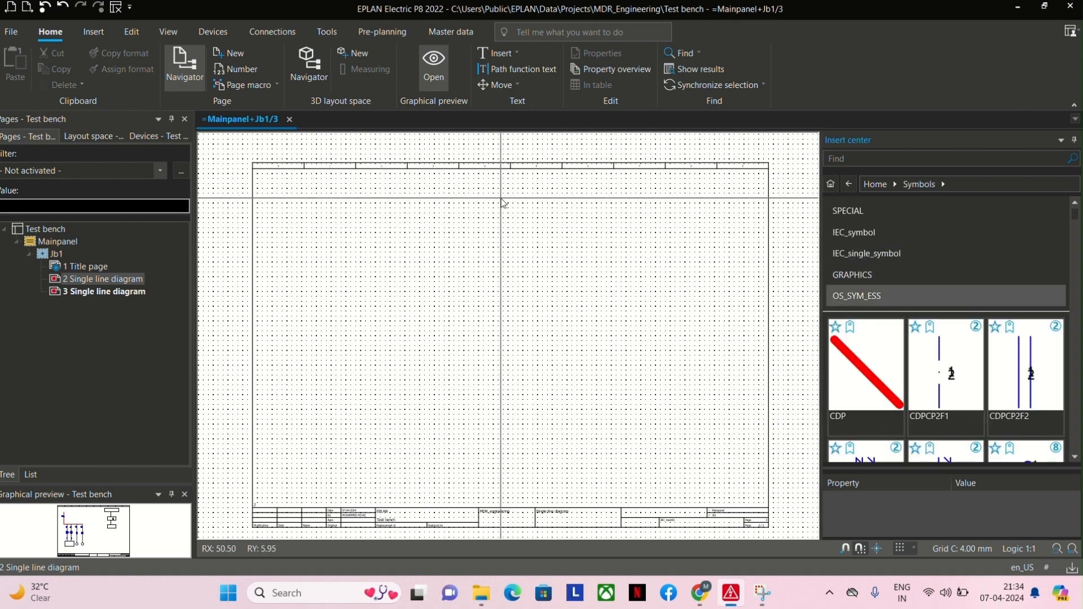
{"action": "left_click_drag", "start_coordinate": [388, 179], "coordinate": [643, 359]}
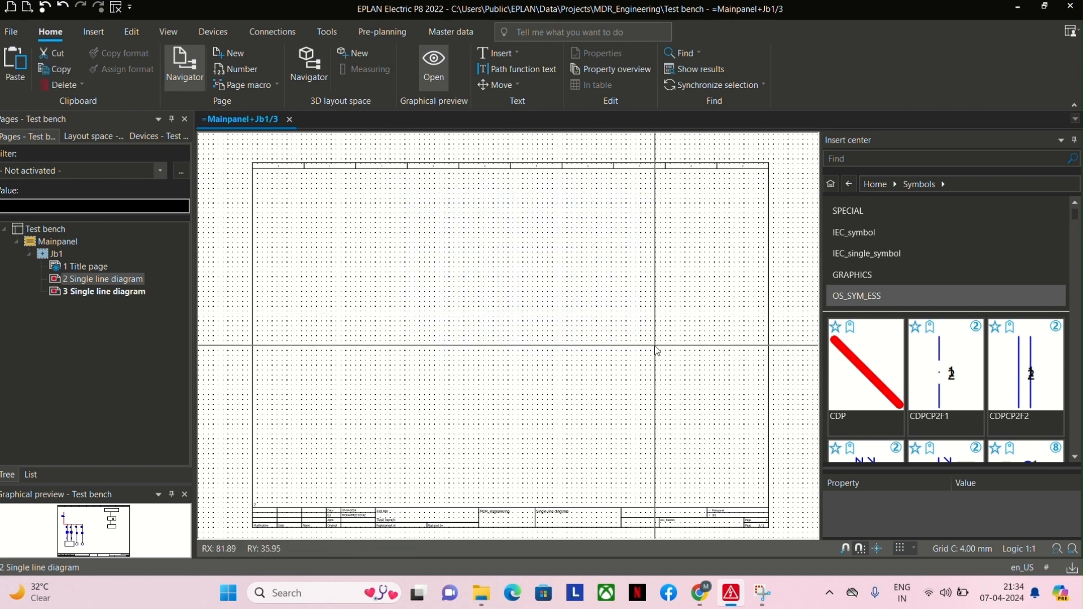
{"action": "left_click", "coordinate": [855, 255]}
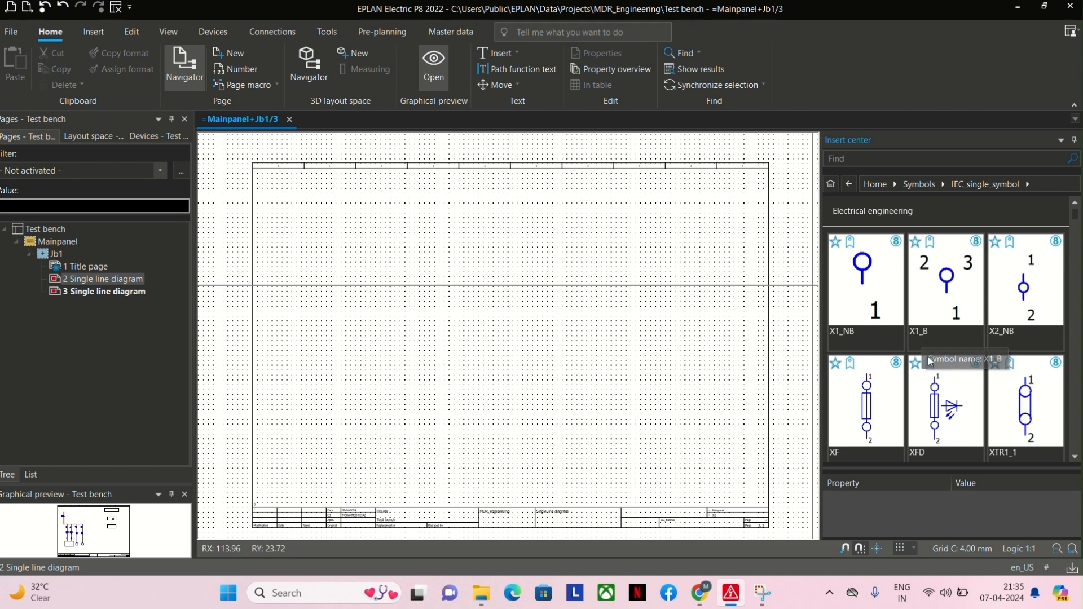
{"action": "scroll", "coordinate": [931, 367], "scroll_direction": "down", "scroll_amount": 3}
{"action": "scroll", "coordinate": [898, 340], "scroll_direction": "up", "scroll_amount": 3}
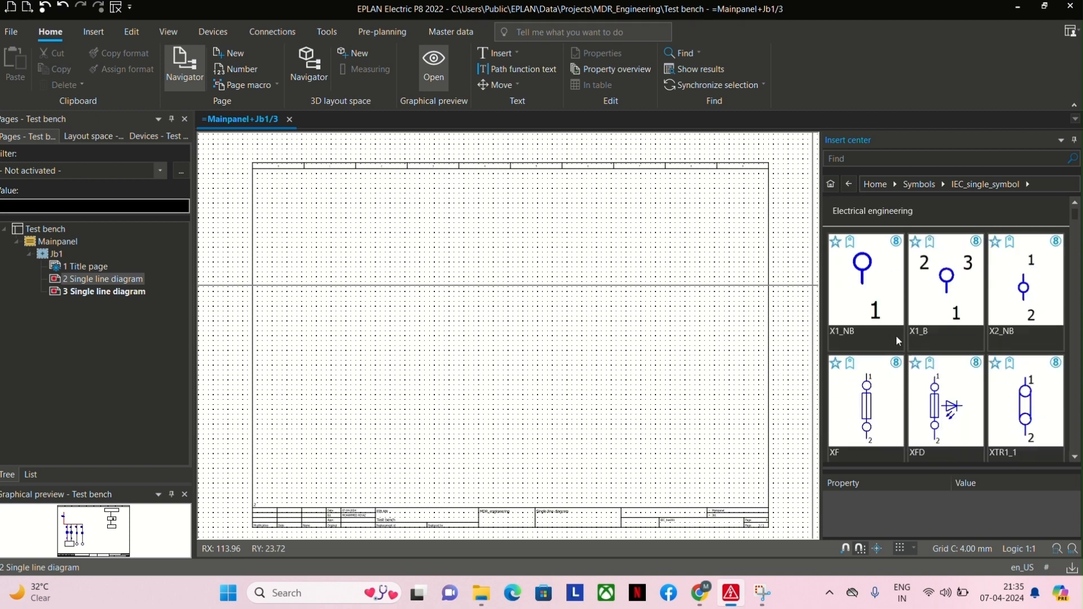
{"action": "double_click", "coordinate": [868, 273]}
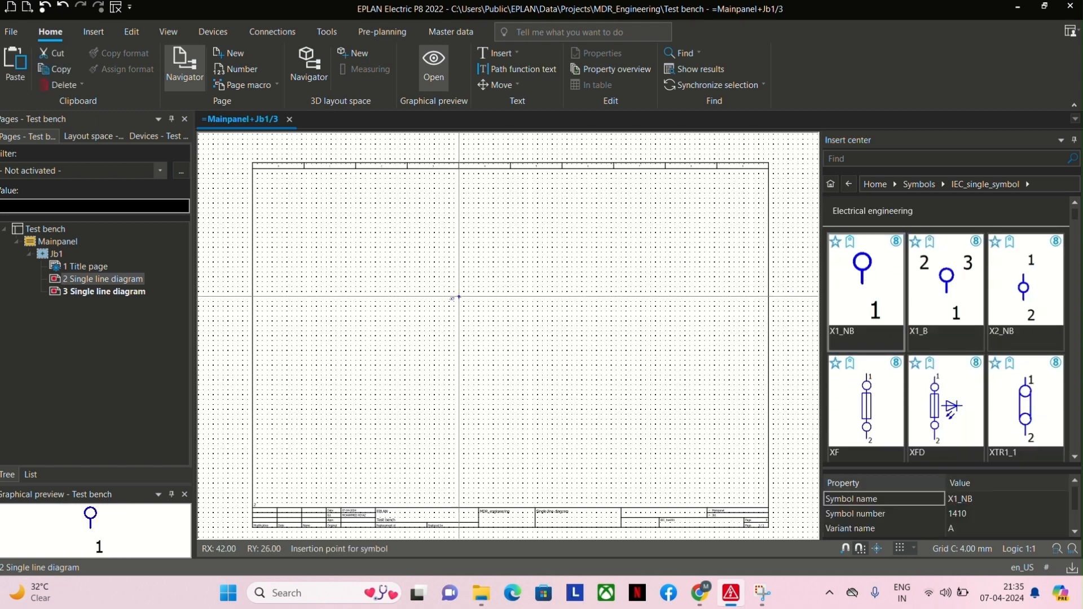
{"action": "left_click", "coordinate": [311, 209]}
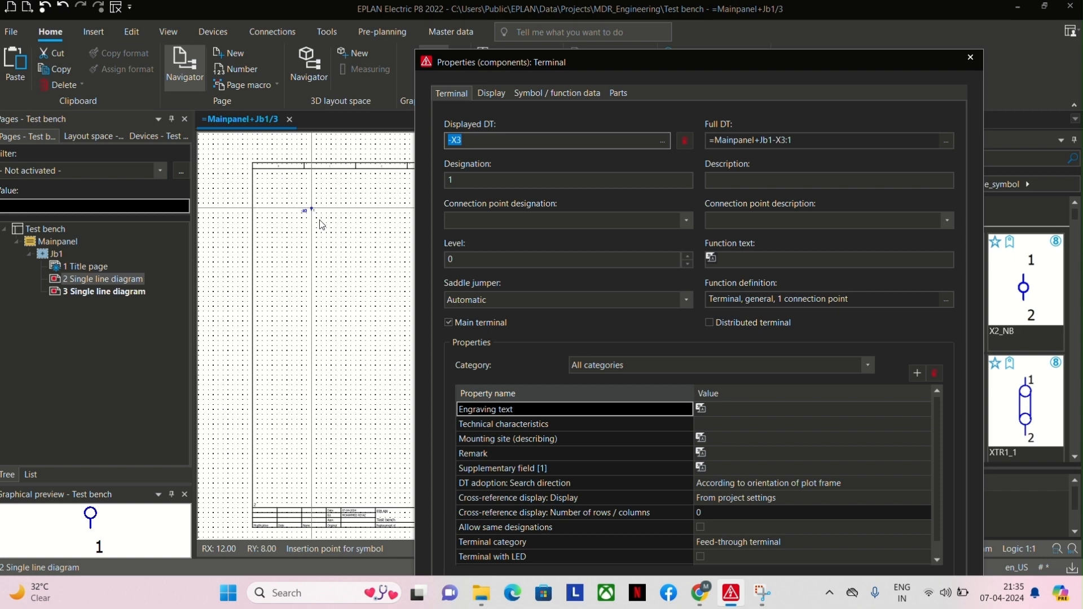
{"action": "key", "text": "Return"}
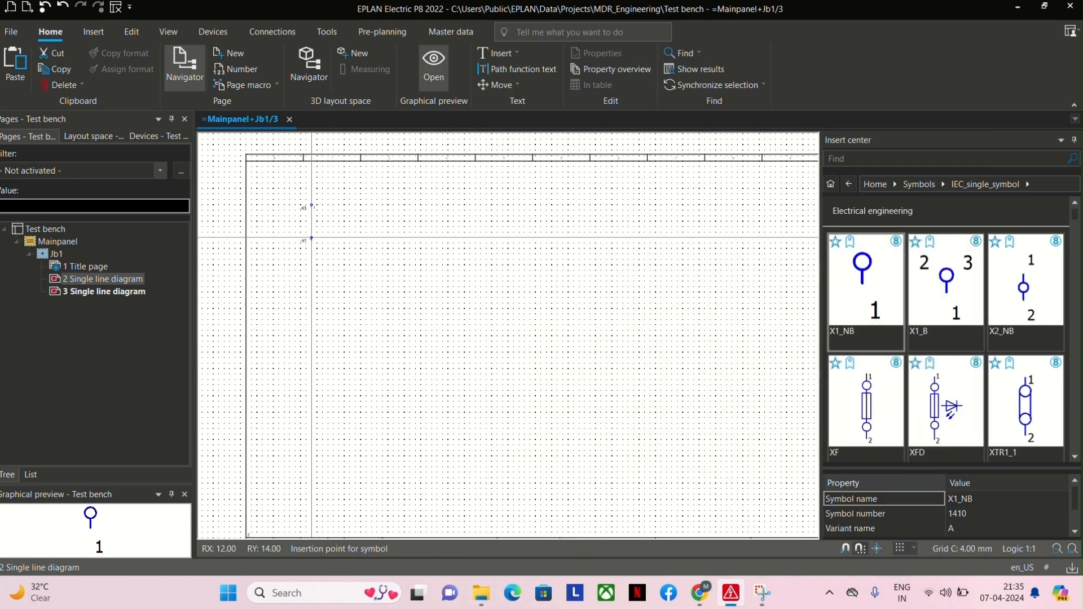
{"action": "scroll", "coordinate": [316, 243], "scroll_direction": "up", "scroll_amount": 3}
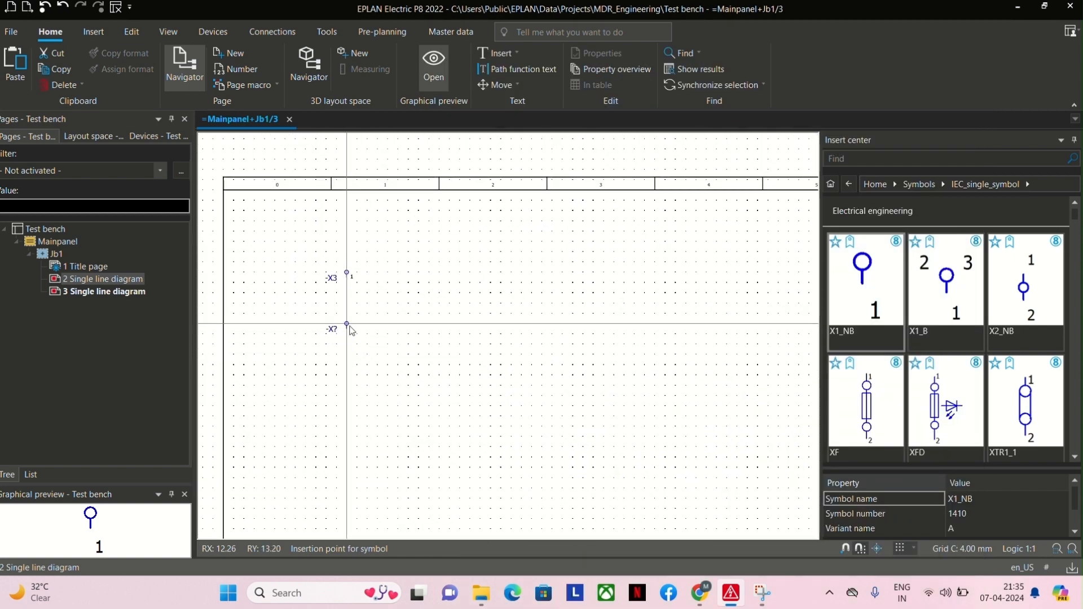
{"action": "scroll", "coordinate": [330, 279], "scroll_direction": "up", "scroll_amount": 2}
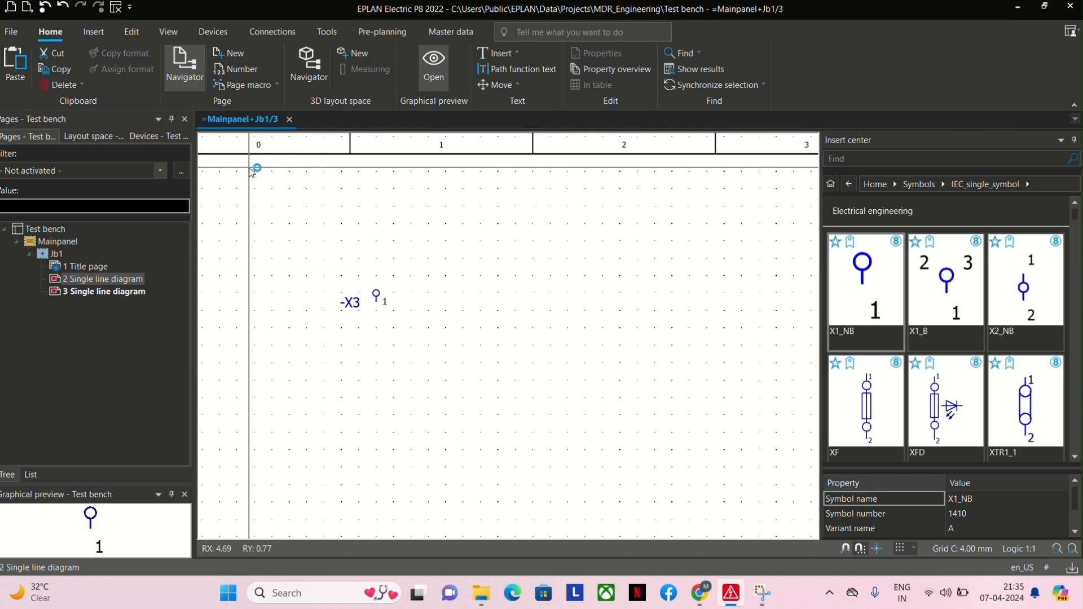
{"action": "left_click", "coordinate": [334, 33]}
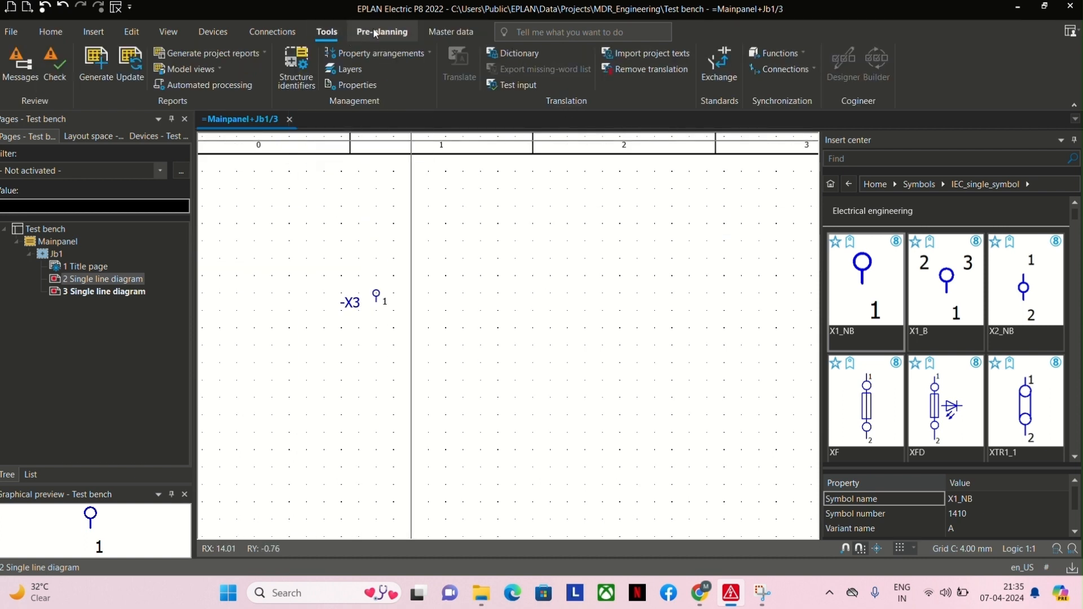
{"action": "left_click", "coordinate": [375, 33]}
{"action": "left_click", "coordinate": [273, 31]}
{"action": "left_click", "coordinate": [336, 34]}
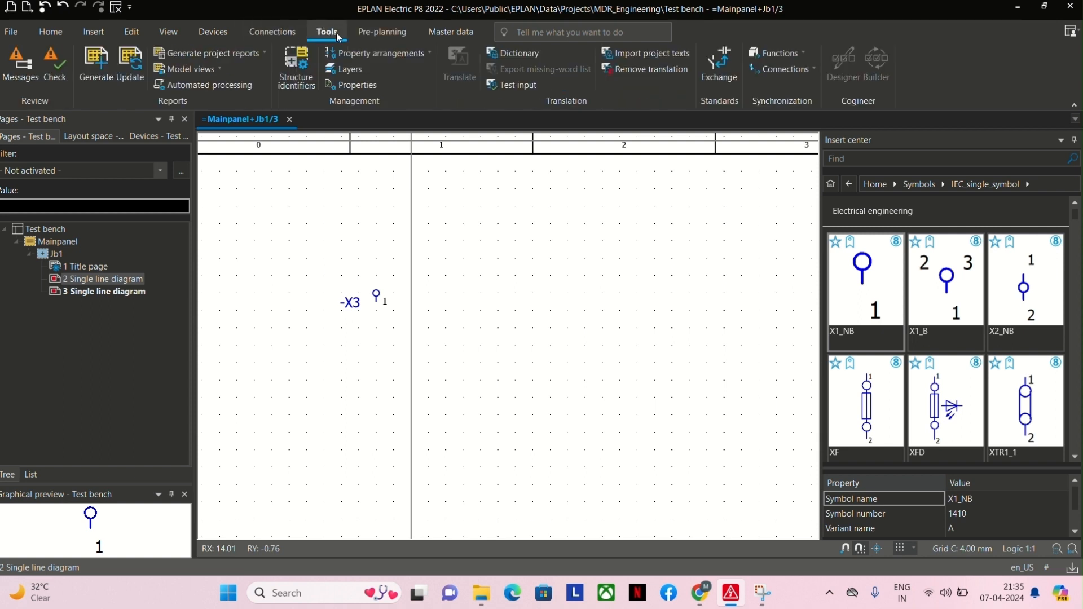
Place the text "incoming supply" once above the terminal on page 3.
{"action": "left_click", "coordinate": [379, 33]}
{"action": "left_click", "coordinate": [213, 33]}
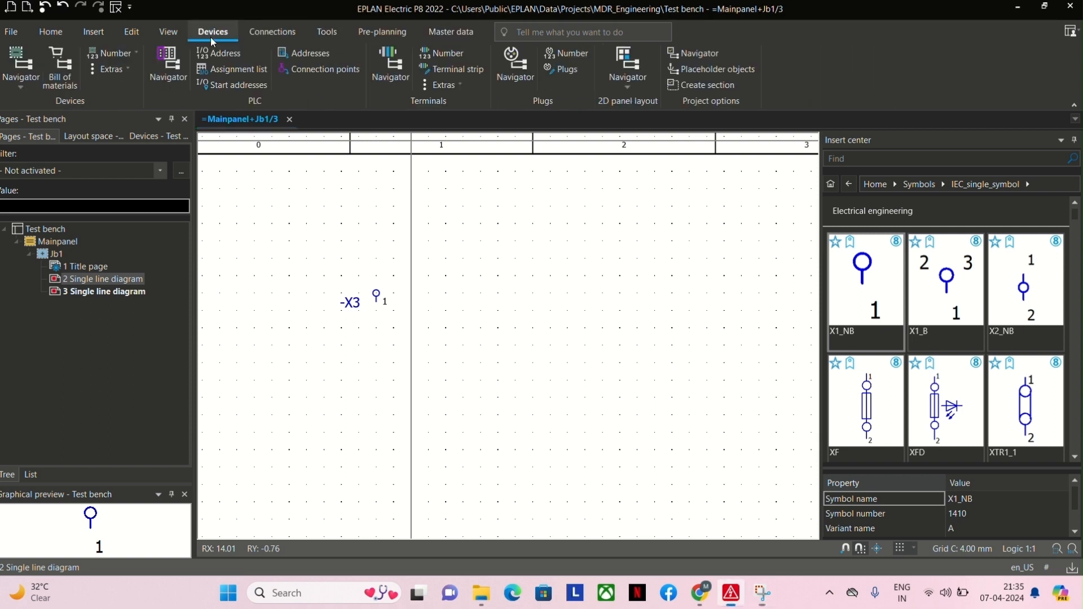
{"action": "left_click", "coordinate": [132, 32]}
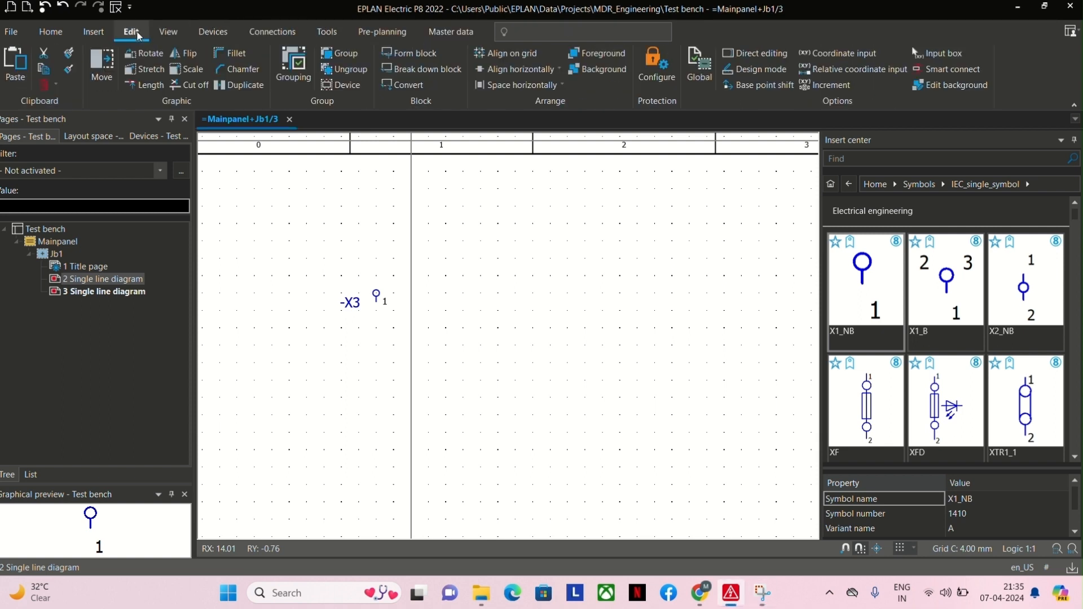
{"action": "left_click", "coordinate": [96, 33]}
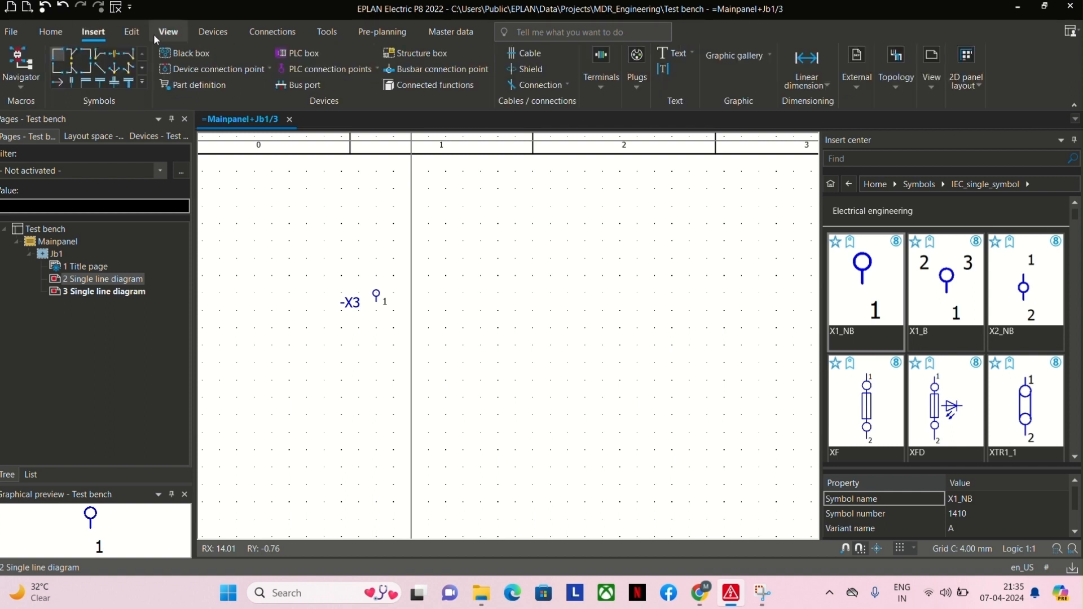
{"action": "left_click", "coordinate": [675, 54]}
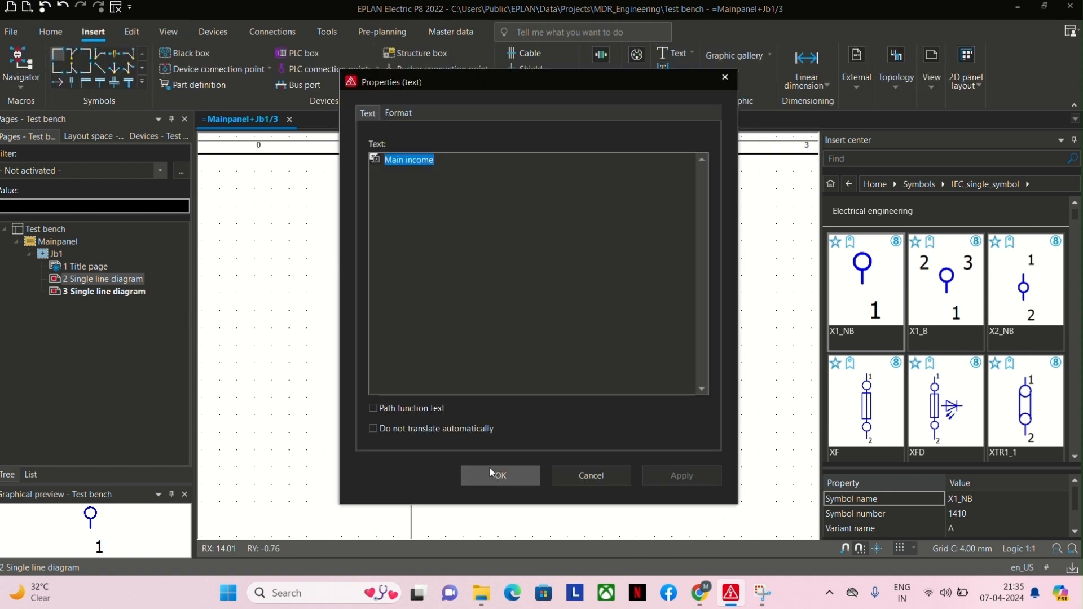
{"action": "key", "text": "BackSpace"}
{"action": "type", "text": "in"}
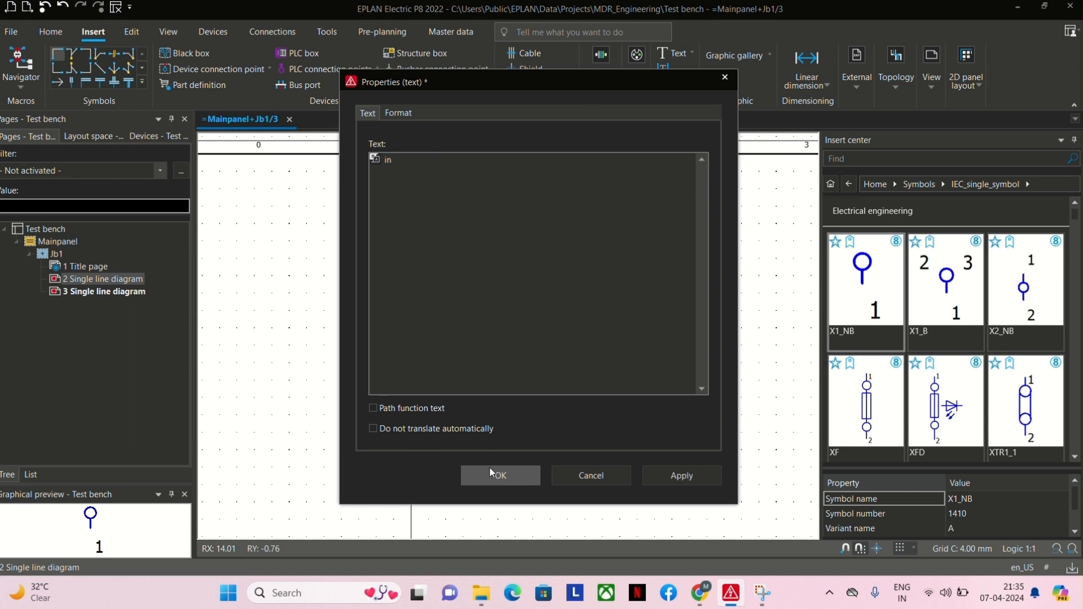
{"action": "type", "text": "coming supply"}
{"action": "left_click", "coordinate": [490, 474]}
{"action": "left_click", "coordinate": [324, 240]}
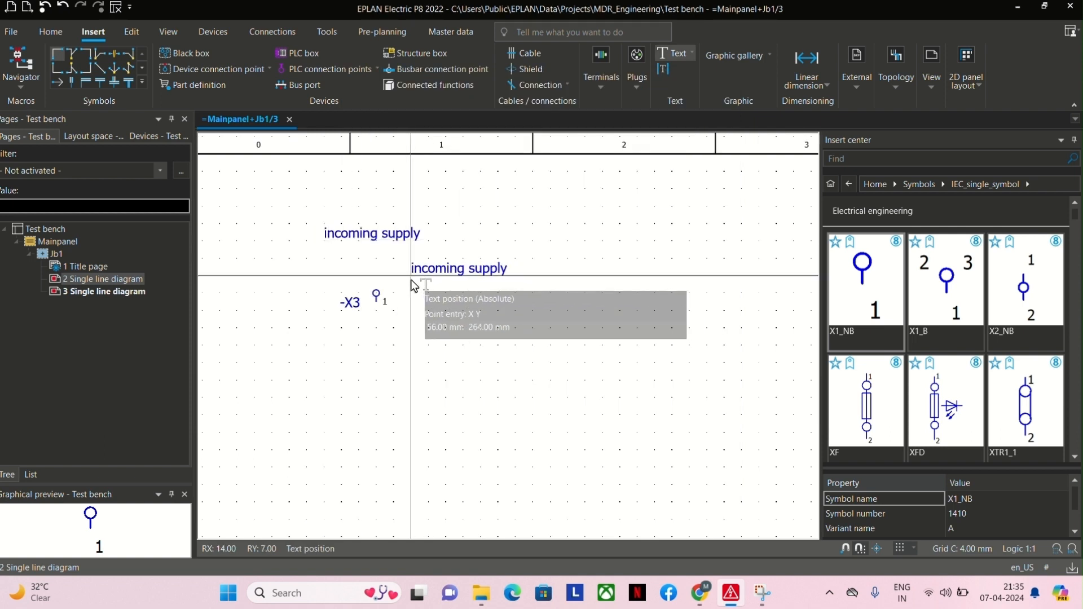
{"action": "key", "text": "Escape"}
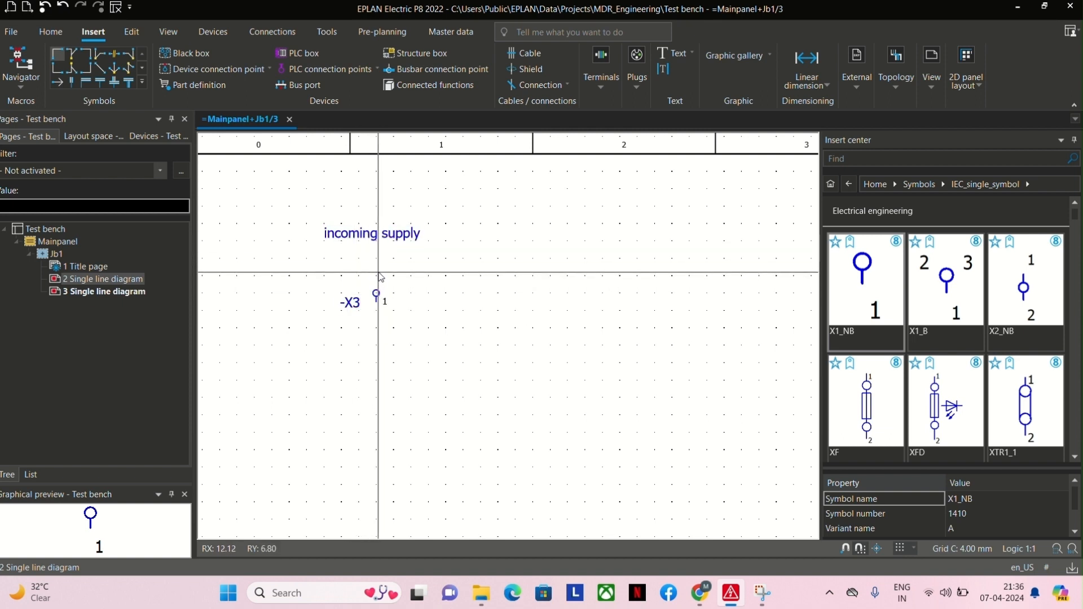
Try an 8 mm vertical graphic line running up from the terminal towards the incoming supply text, and delete it.
{"action": "left_click", "coordinate": [761, 56]}
{"action": "left_click", "coordinate": [712, 88]}
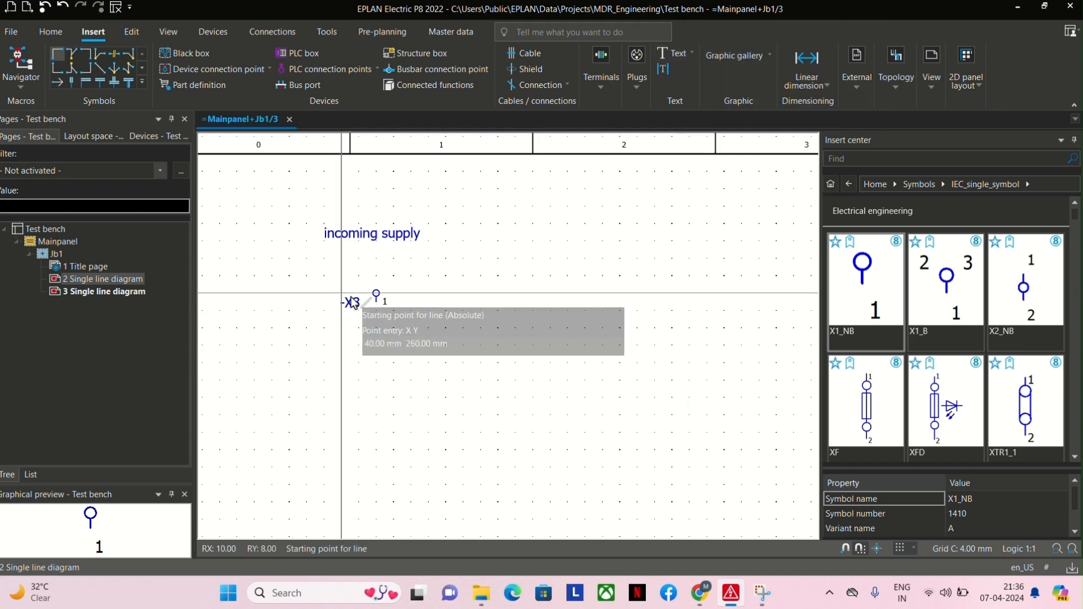
{"action": "left_click", "coordinate": [377, 293]}
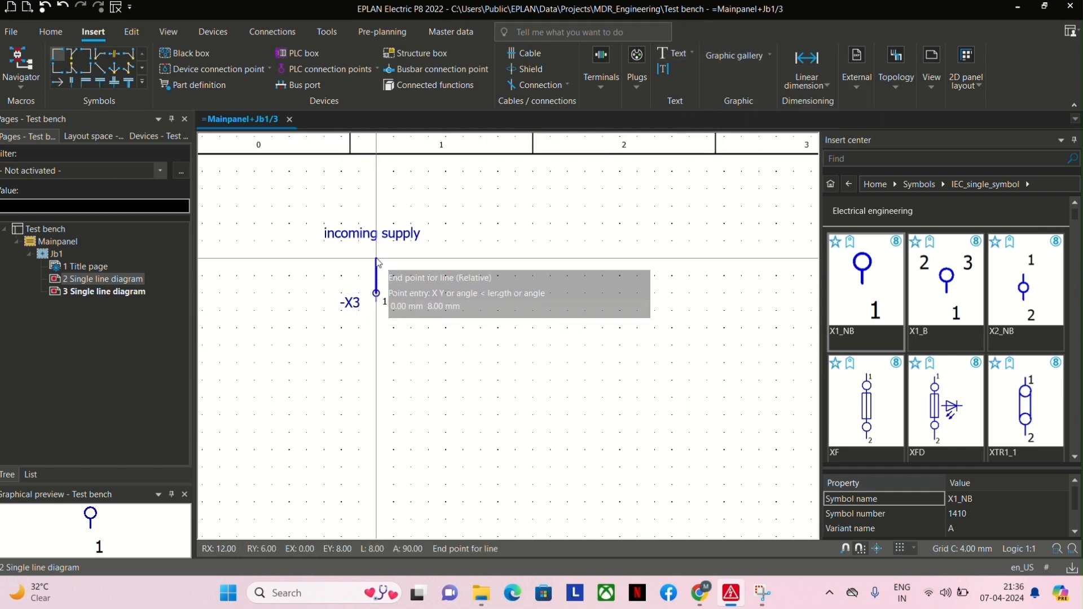
{"action": "left_click", "coordinate": [377, 259]}
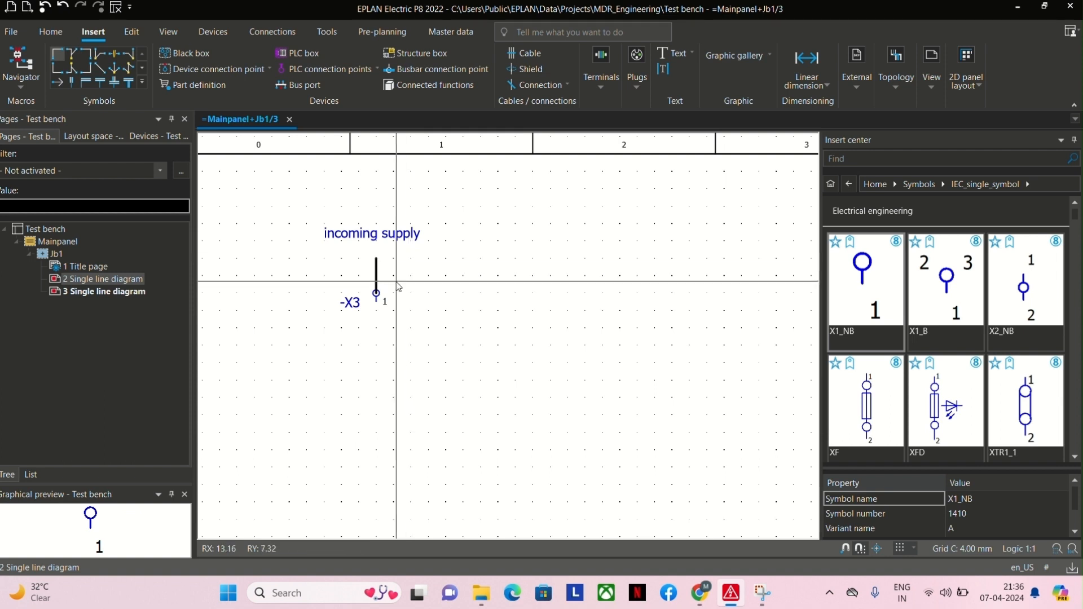
{"action": "key", "text": "Escape"}
{"action": "left_click", "coordinate": [370, 270]}
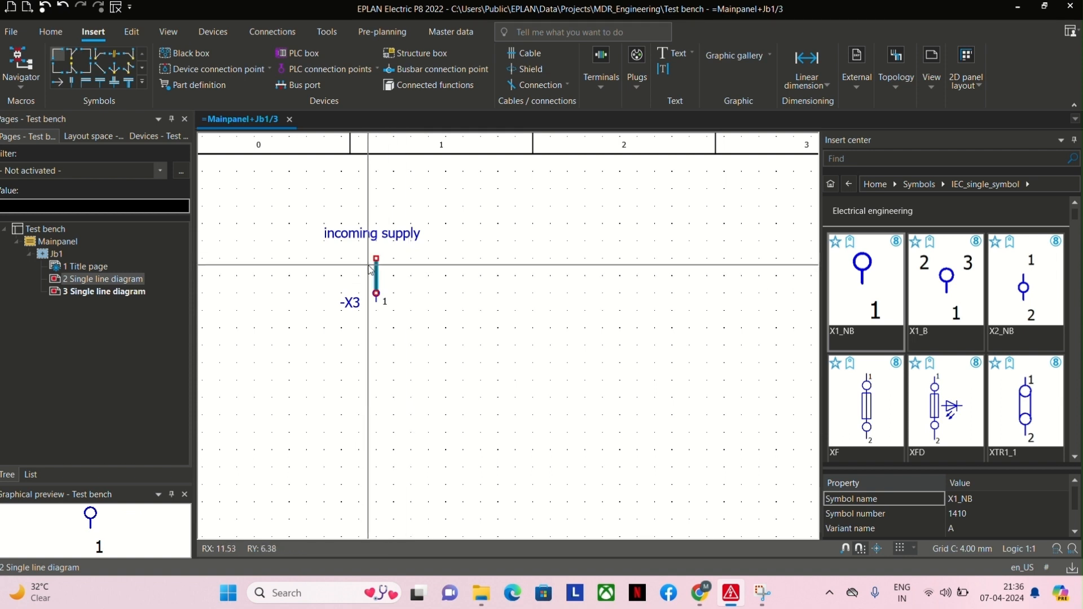
{"action": "key", "text": "Delete"}
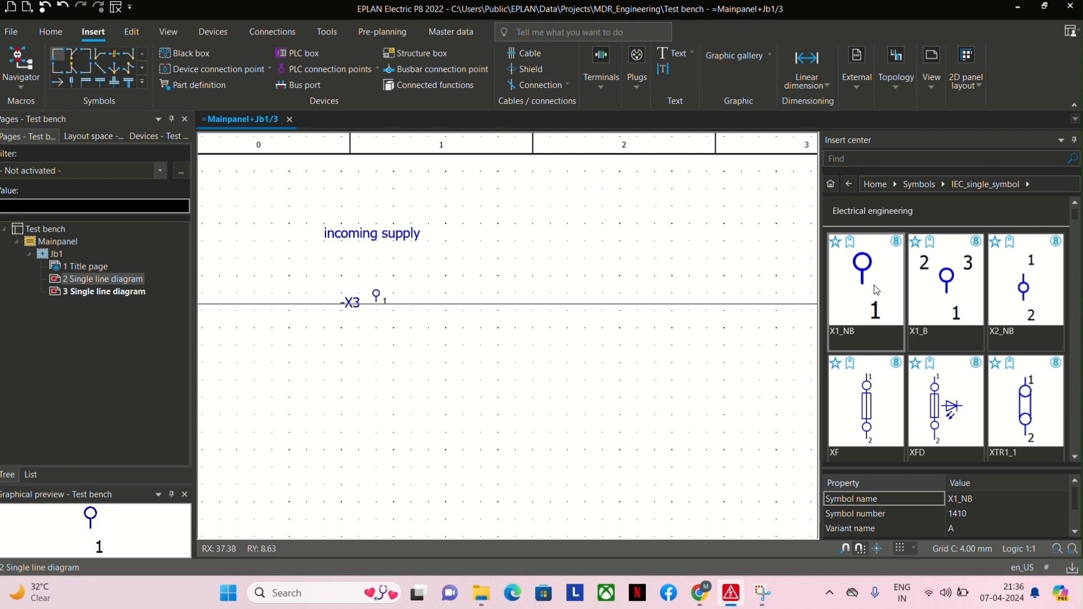
Insert an X1_NB terminal with default properties below the incoming supply text at RX 12, RY 6, and delete the older terminal beneath it.
{"action": "double_click", "coordinate": [849, 267]}
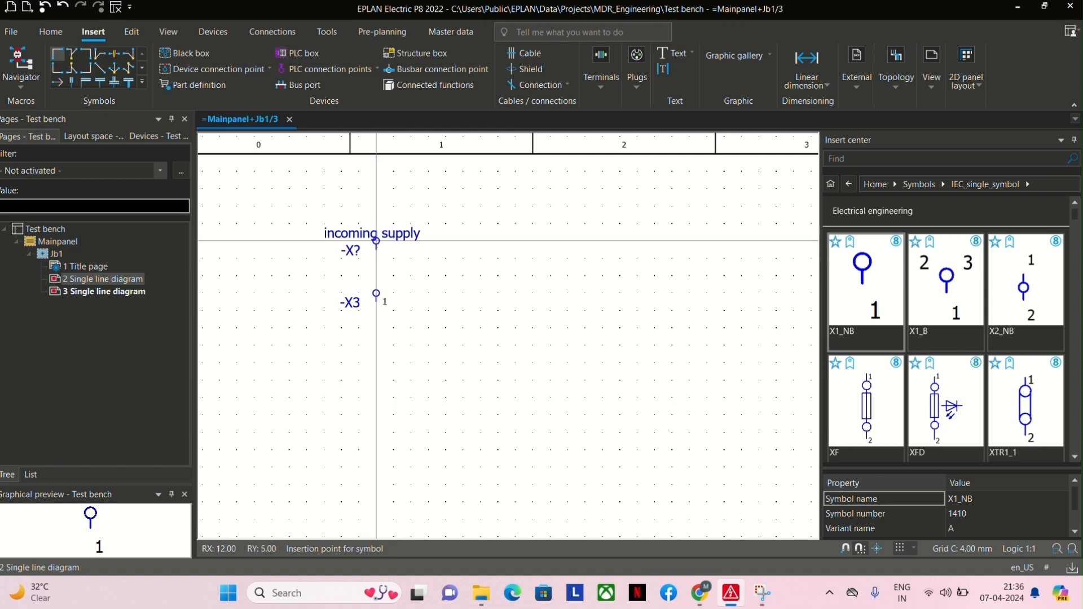
{"action": "left_click", "coordinate": [377, 258]}
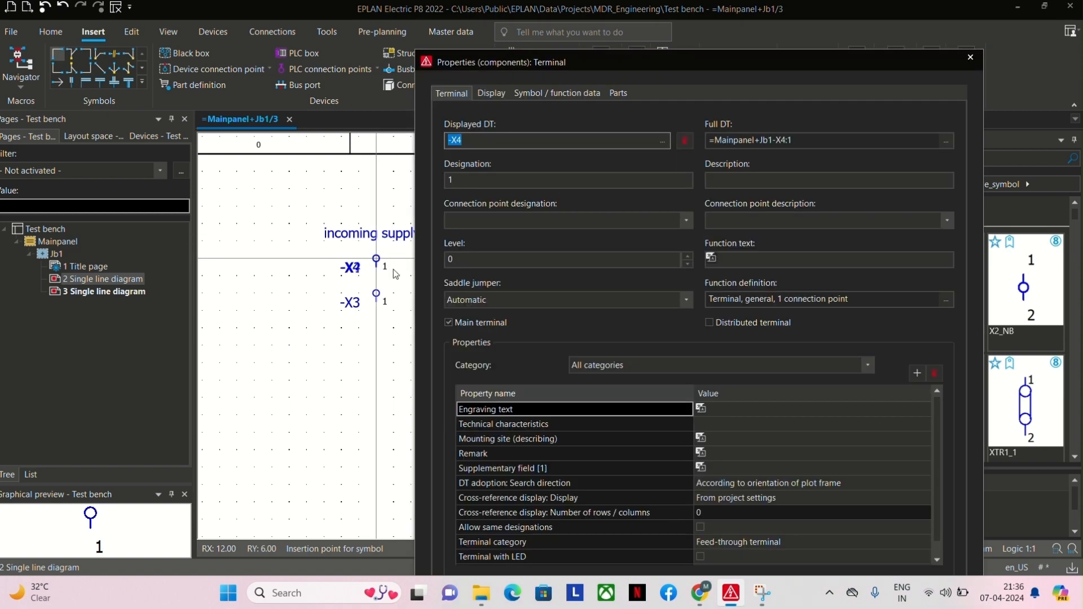
{"action": "key", "text": "Return"}
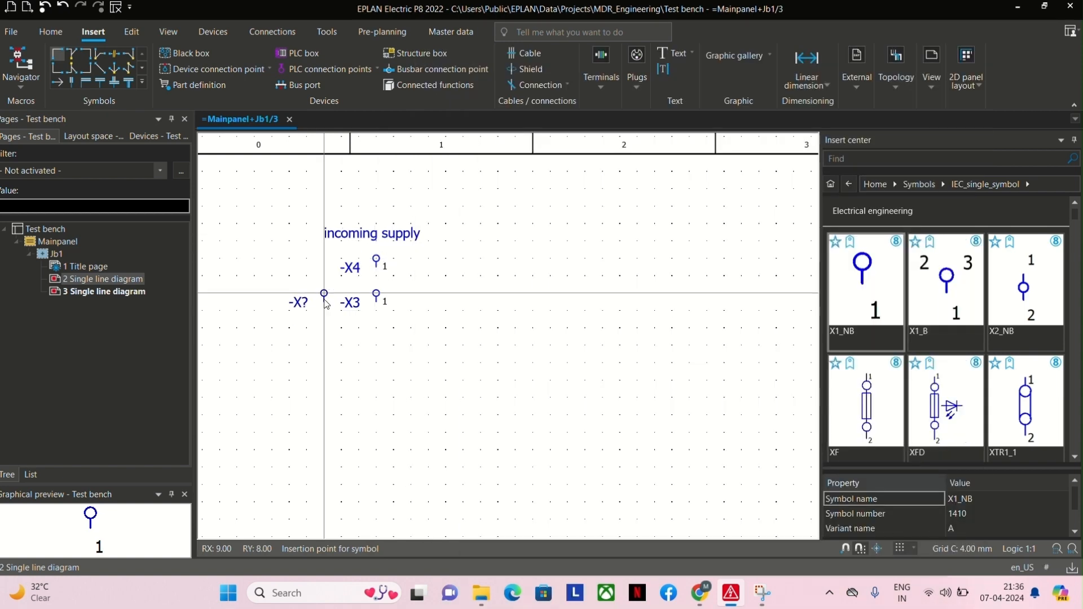
{"action": "key", "text": "Escape"}
{"action": "left_click_drag", "start_coordinate": [297, 286], "coordinate": [459, 313]}
{"action": "key", "text": "Delete"}
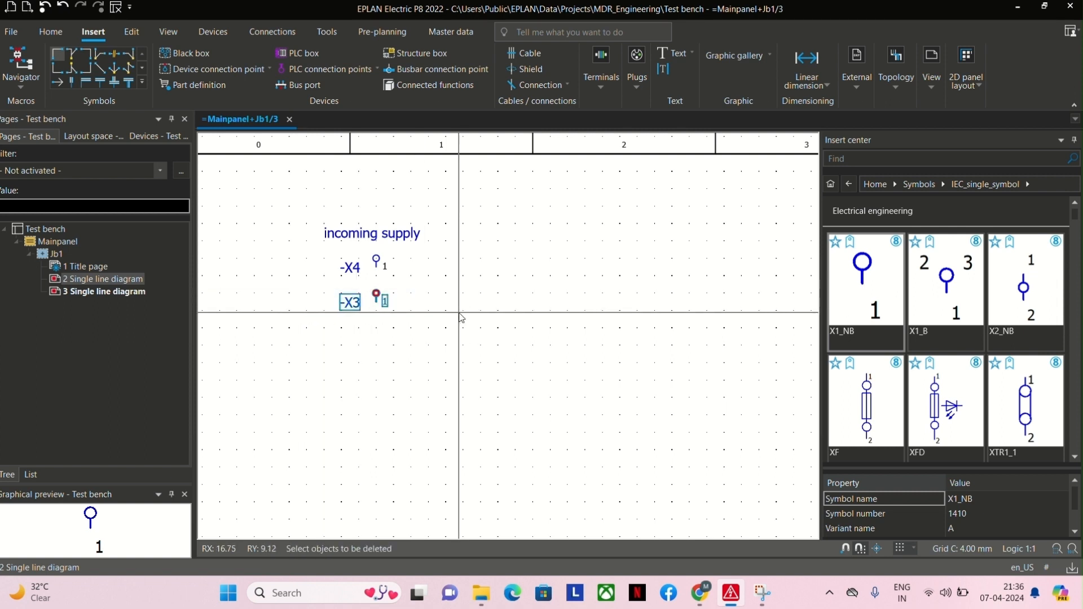
Insert one X2_NB terminal with default properties directly below the supply terminal, at RX 12, RY 11.
{"action": "double_click", "coordinate": [1024, 309]}
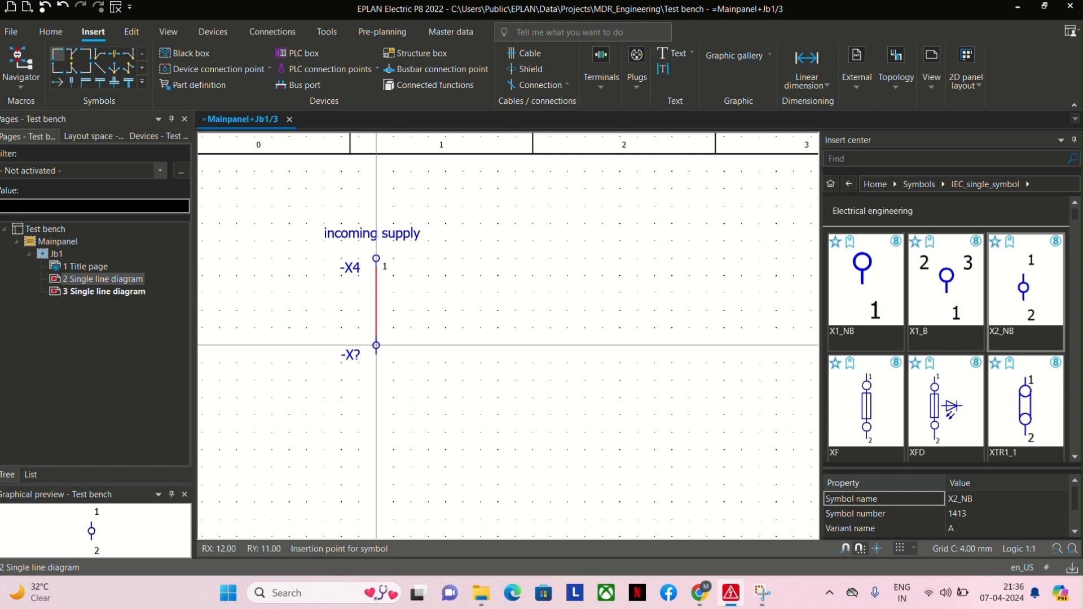
{"action": "left_click", "coordinate": [376, 346]}
{"action": "key", "text": "Return"}
{"action": "key", "text": "Escape"}
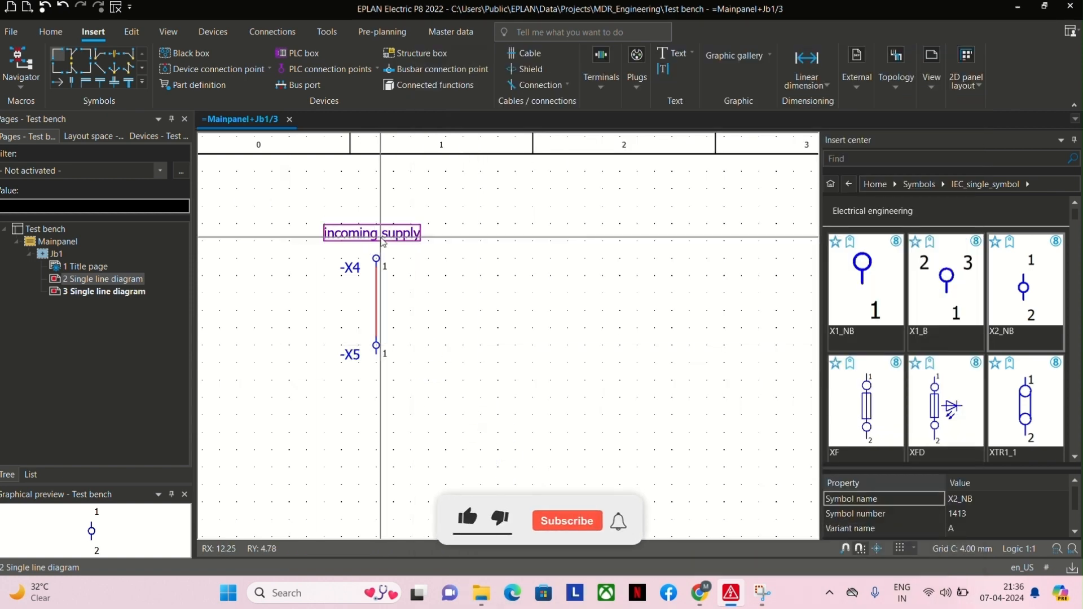
Draw a structure box about 48 by 16 mm around the incoming supply text and its upper terminal.
{"action": "left_click_drag", "start_coordinate": [267, 199], "coordinate": [599, 285]}
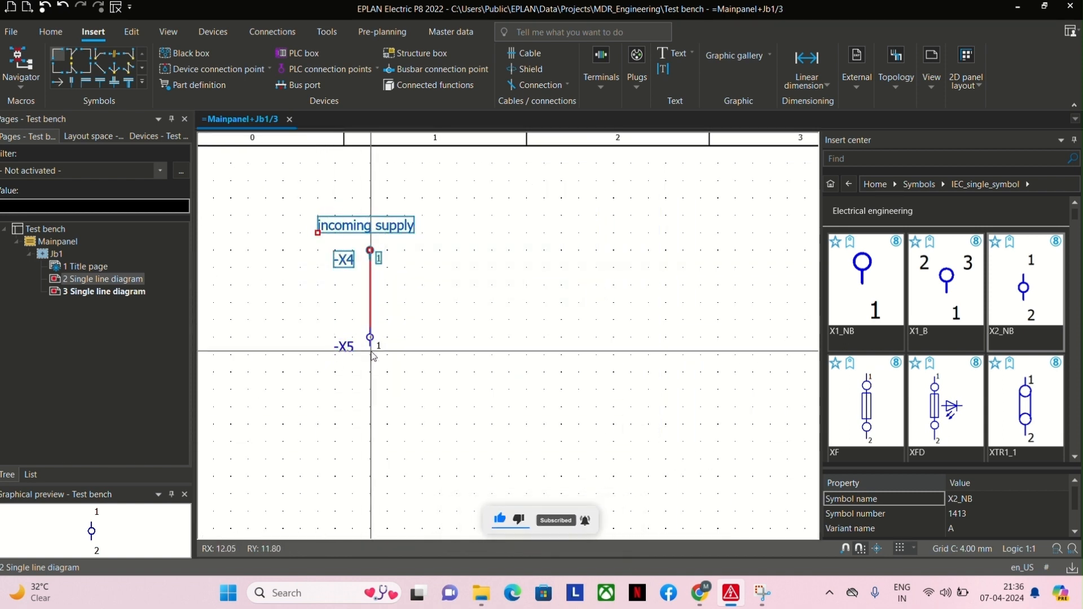
{"action": "left_click", "coordinate": [401, 313]}
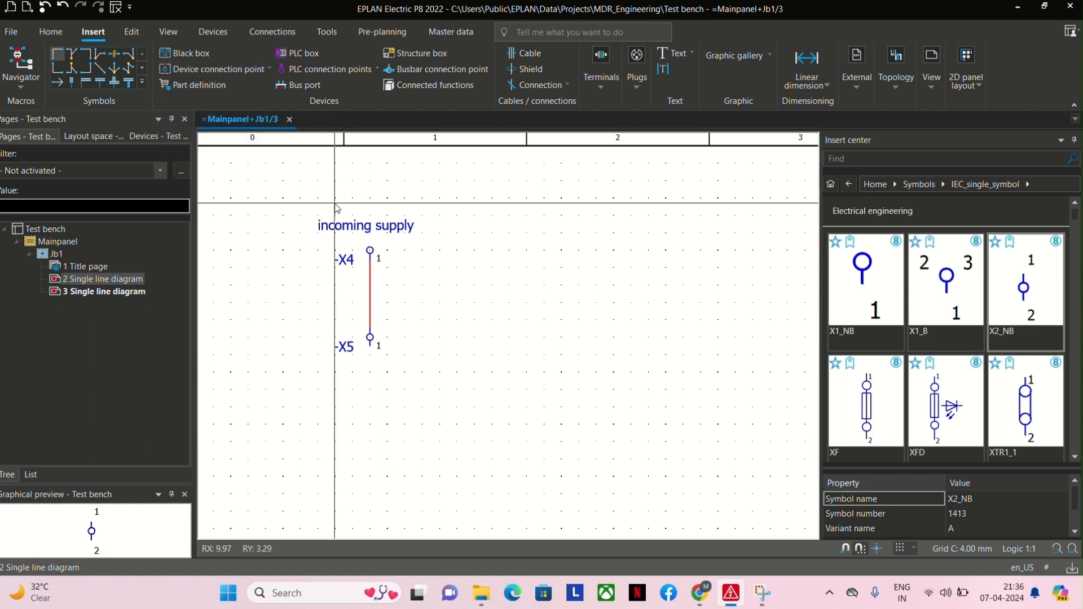
{"action": "left_click", "coordinate": [407, 54]}
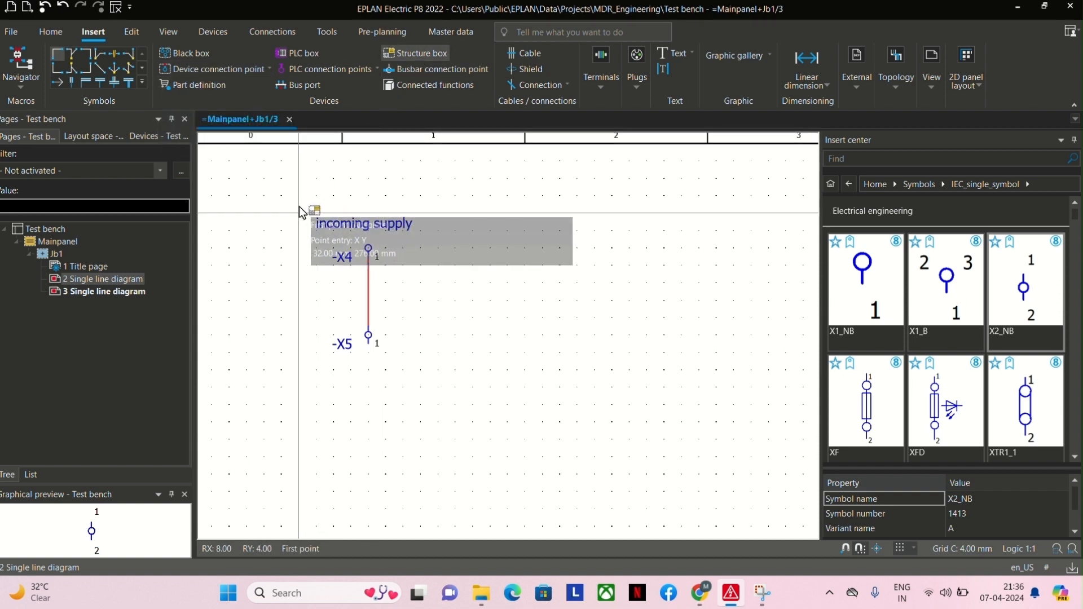
{"action": "left_click", "coordinate": [263, 196]}
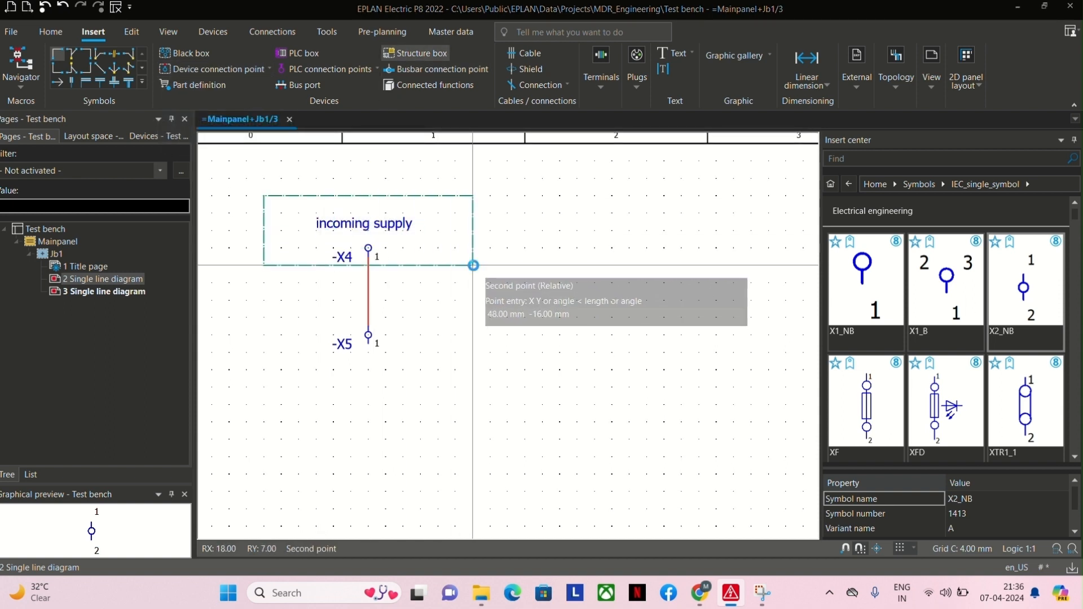
{"action": "left_click", "coordinate": [473, 265]}
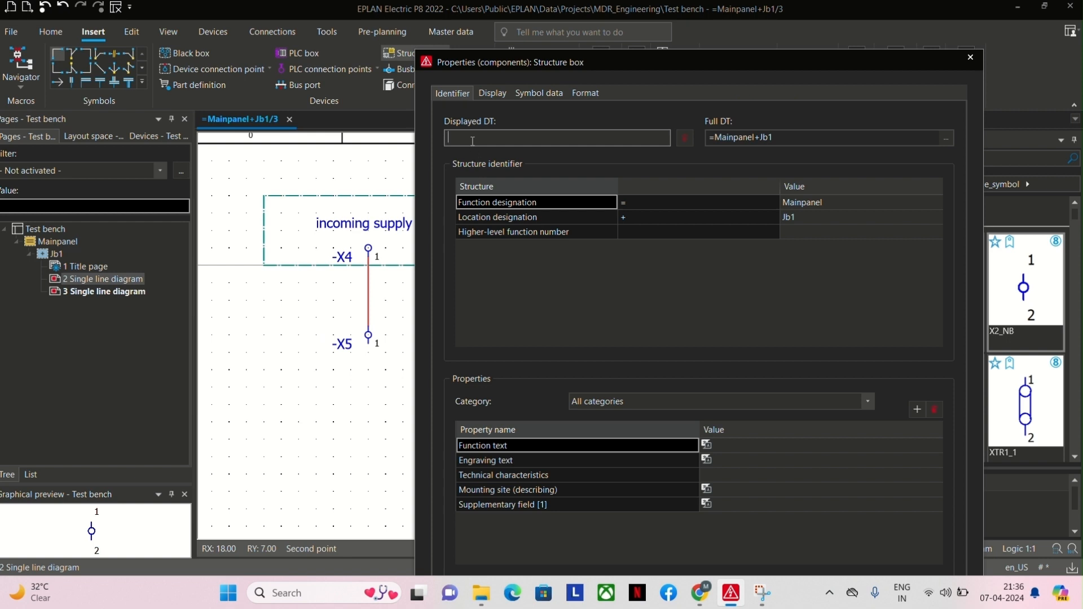
Set the structure box's function designation and location designation both to ext.
{"action": "left_click", "coordinate": [806, 202]}
{"action": "left_click", "coordinate": [807, 202]}
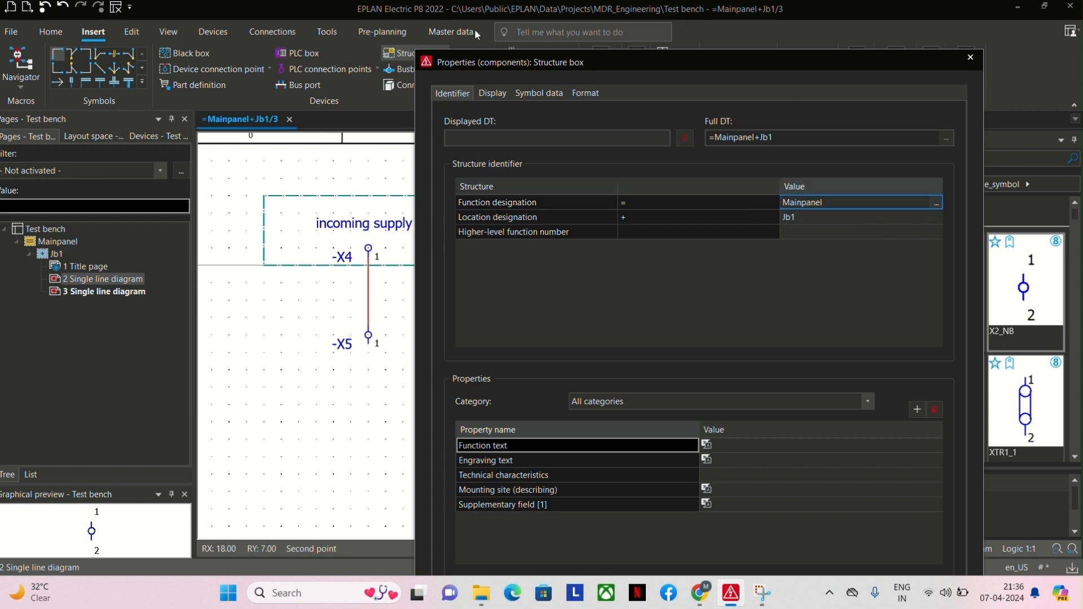
{"action": "left_click", "coordinate": [461, 12]}
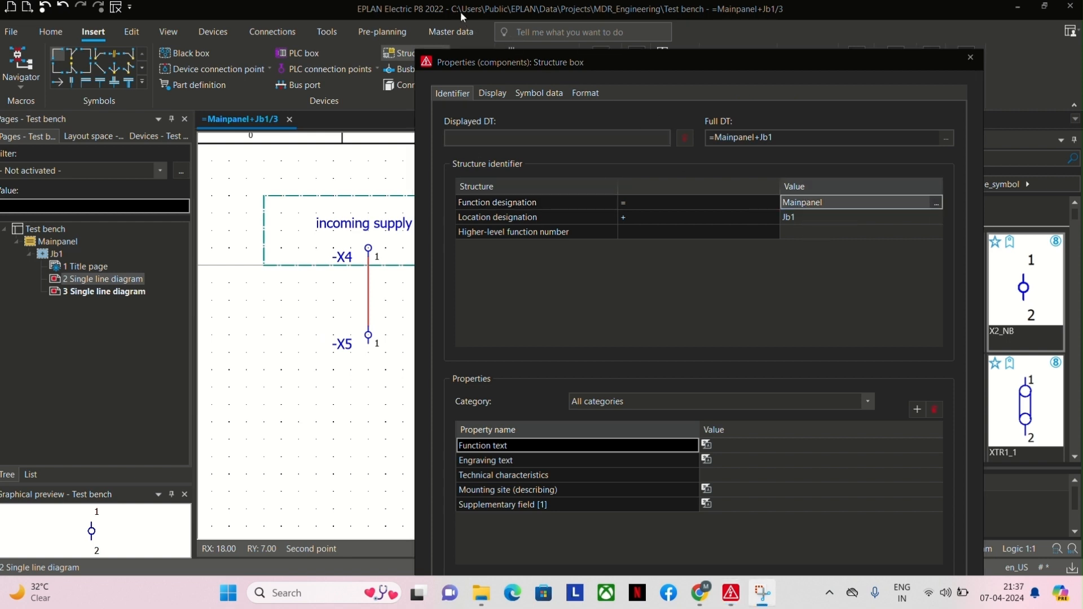
{"action": "left_click", "coordinate": [838, 202]}
{"action": "left_click_drag", "start_coordinate": [838, 202], "coordinate": [764, 198]}
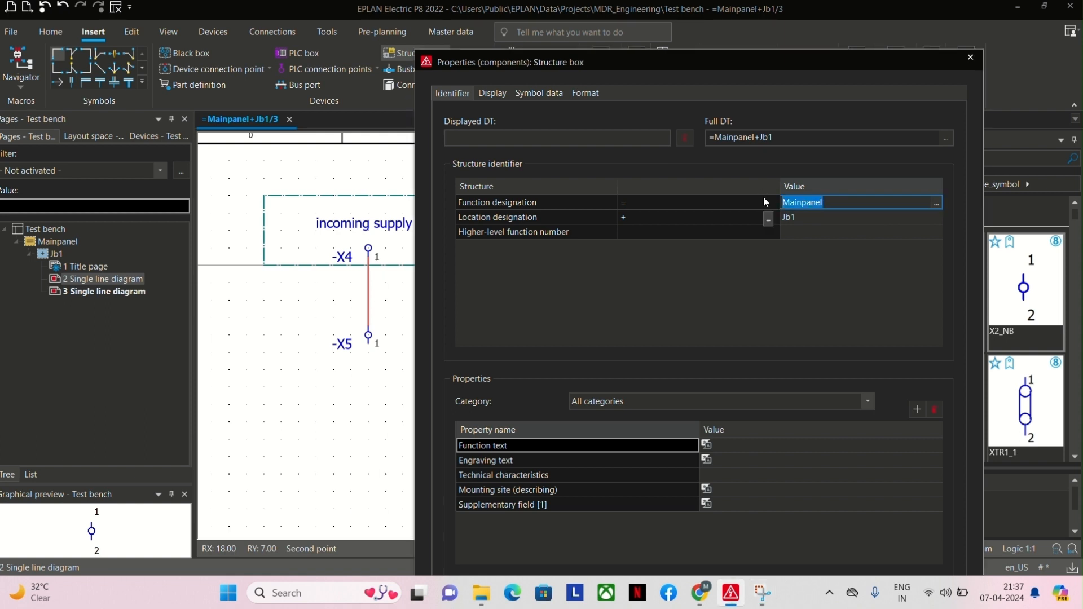
{"action": "type", "text": "ext"}
{"action": "left_click", "coordinate": [806, 217]}
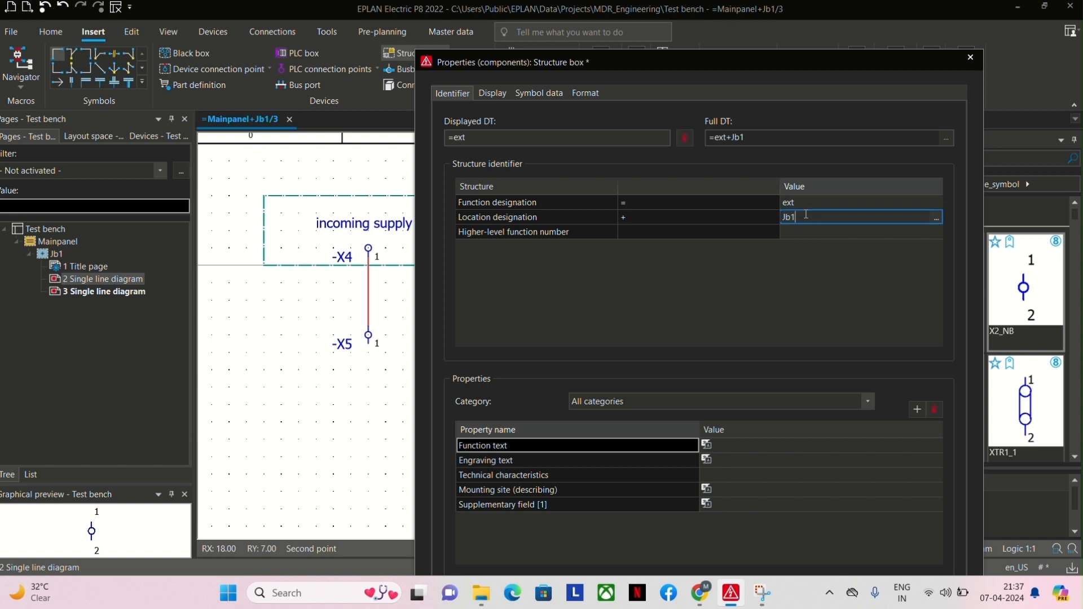
{"action": "type", "text": "ext"}
{"action": "key", "text": "Return"}
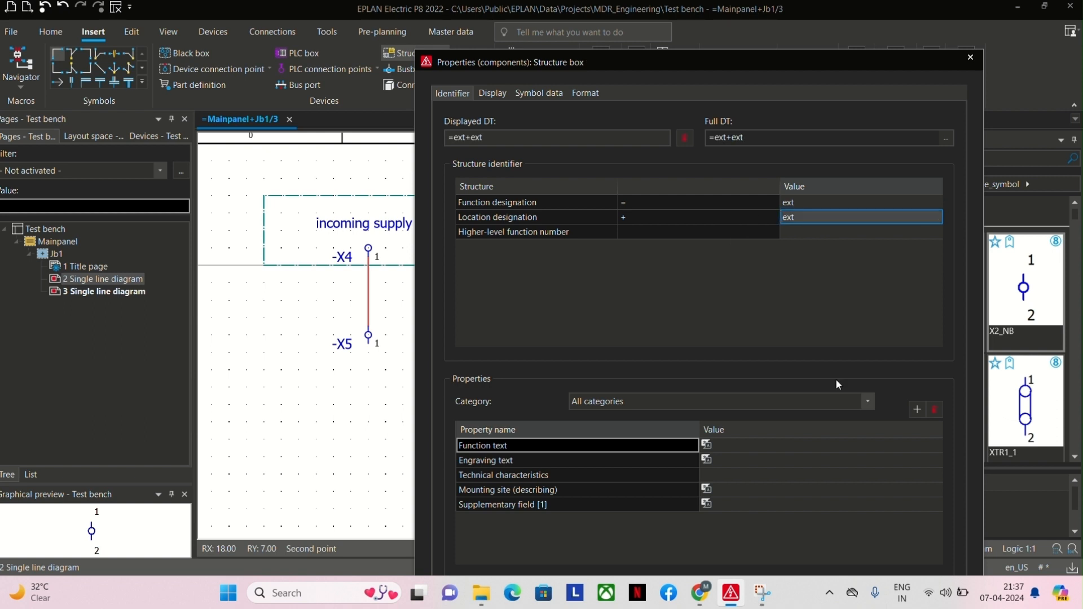
{"action": "key", "text": "Return"}
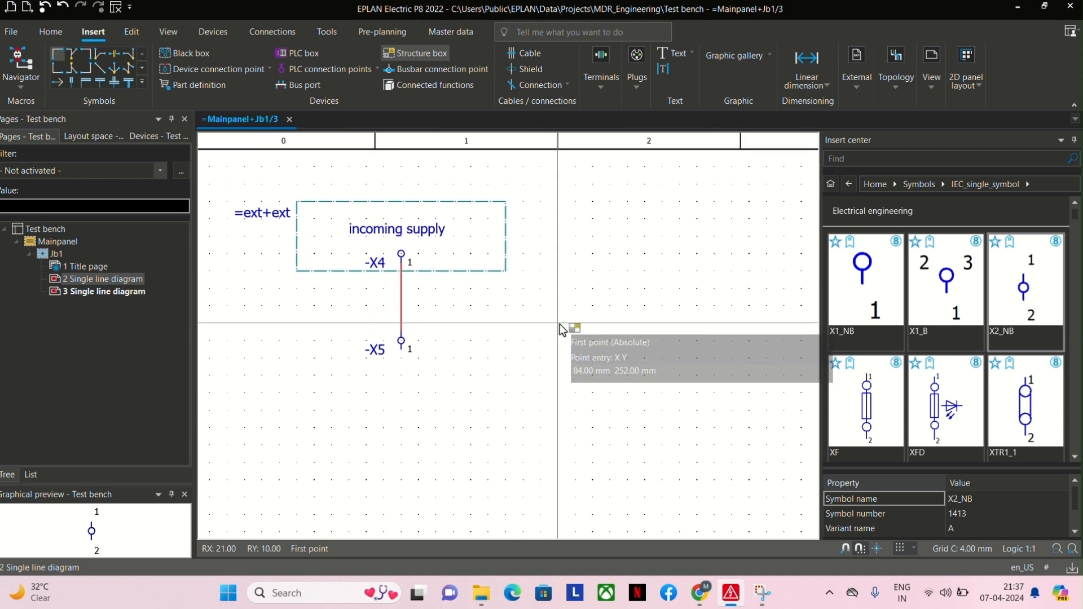
{"action": "key", "text": "Escape"}
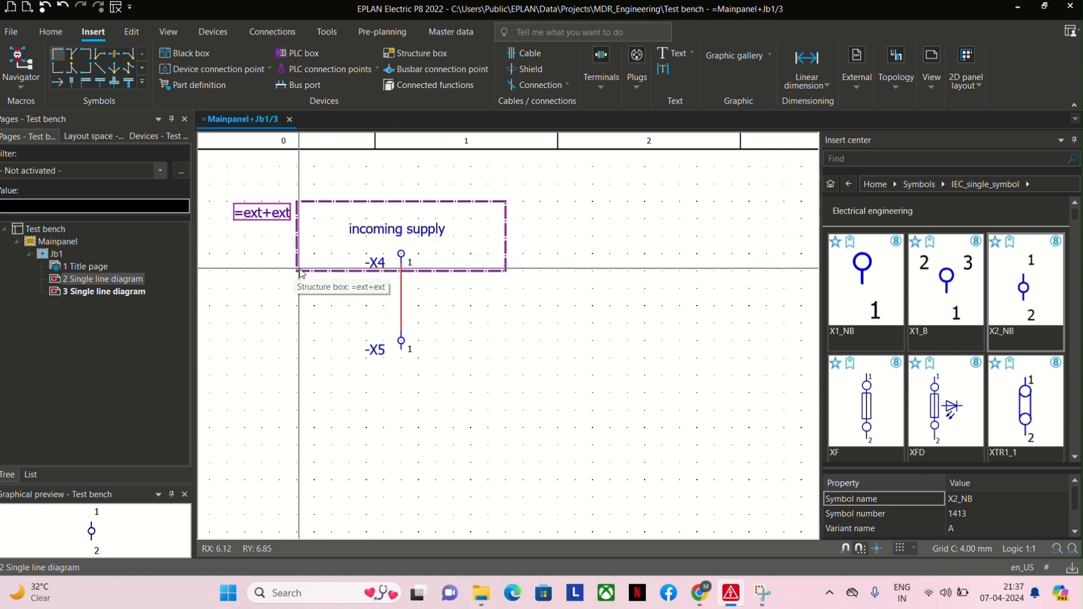
Look through the IEC_single_symbol library for a power circuit breaker symbol.
{"action": "scroll", "coordinate": [305, 278], "scroll_direction": "down", "scroll_amount": 1}
{"action": "middle_click_drag", "start_coordinate": [305, 279], "coordinate": [337, 223]}
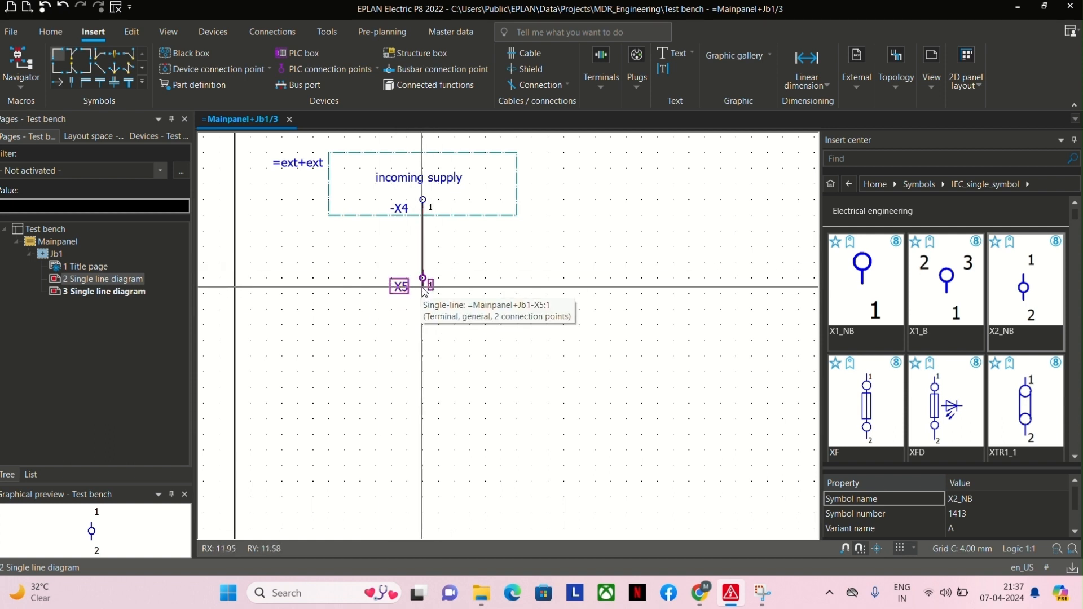
{"action": "scroll", "coordinate": [440, 323], "scroll_direction": "down", "scroll_amount": 1}
{"action": "middle_click_drag", "start_coordinate": [418, 374], "coordinate": [375, 350]}
{"action": "scroll", "coordinate": [929, 349], "scroll_direction": "down", "scroll_amount": 8}
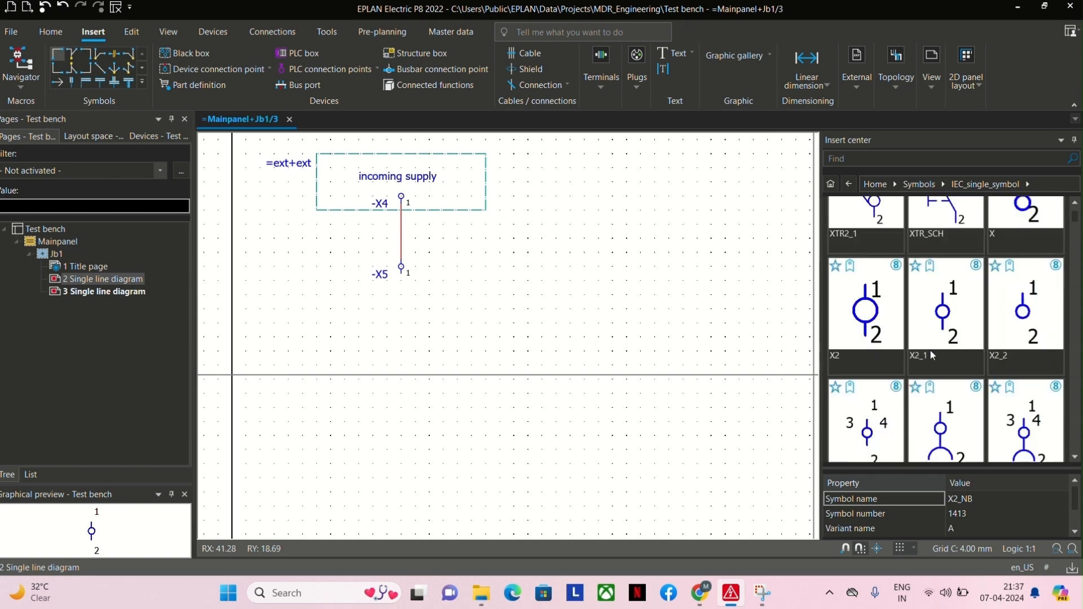
{"action": "scroll", "coordinate": [931, 354], "scroll_direction": "down", "scroll_amount": 5}
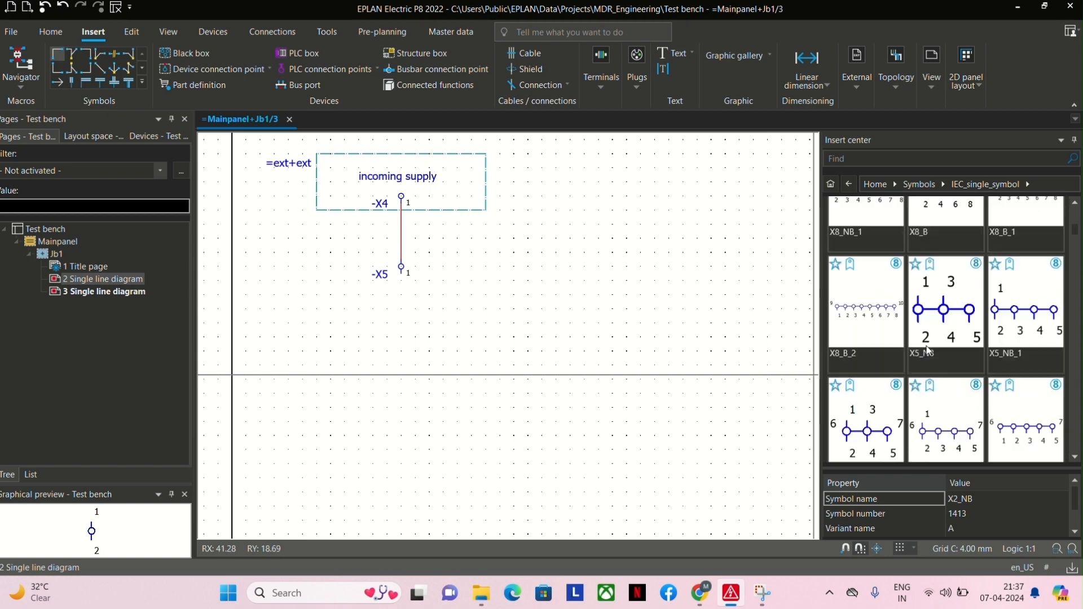
{"action": "scroll", "coordinate": [925, 349], "scroll_direction": "down", "scroll_amount": 8}
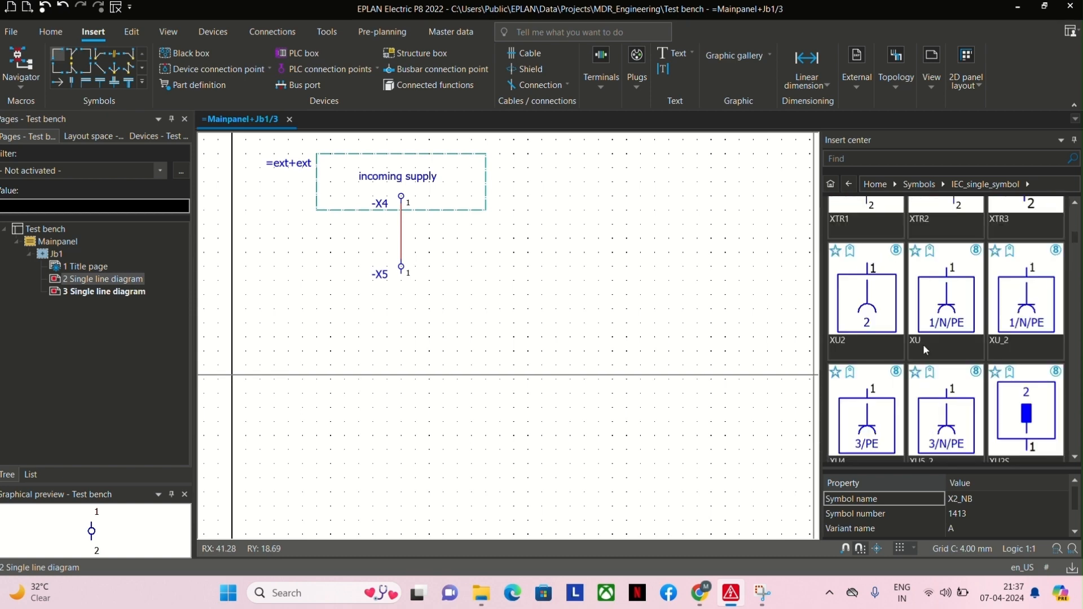
{"action": "scroll", "coordinate": [925, 349], "scroll_direction": "down", "scroll_amount": 8}
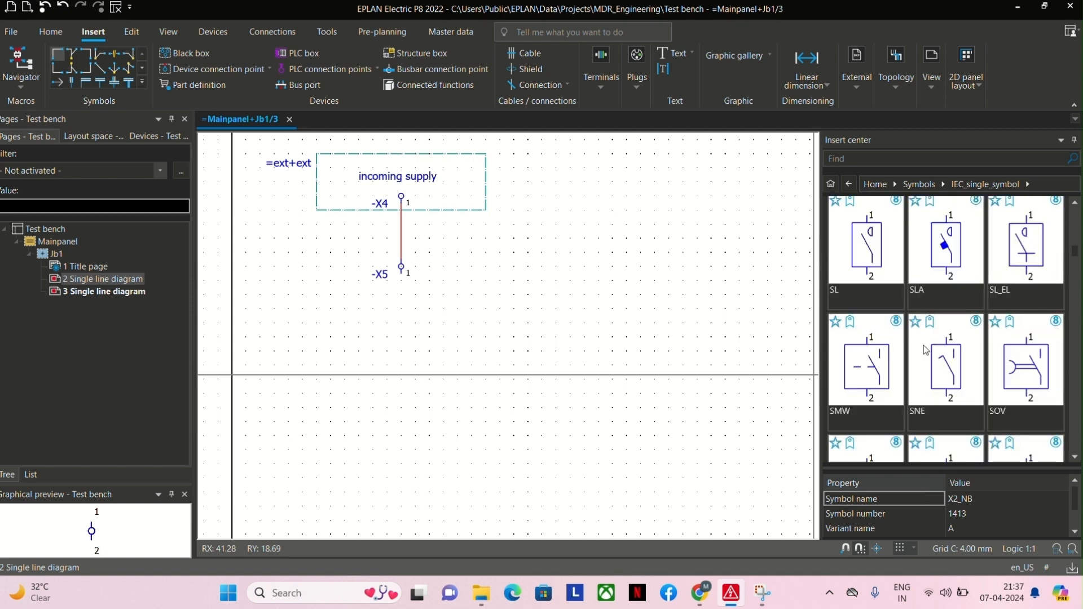
{"action": "scroll", "coordinate": [925, 349], "scroll_direction": "down", "scroll_amount": 8}
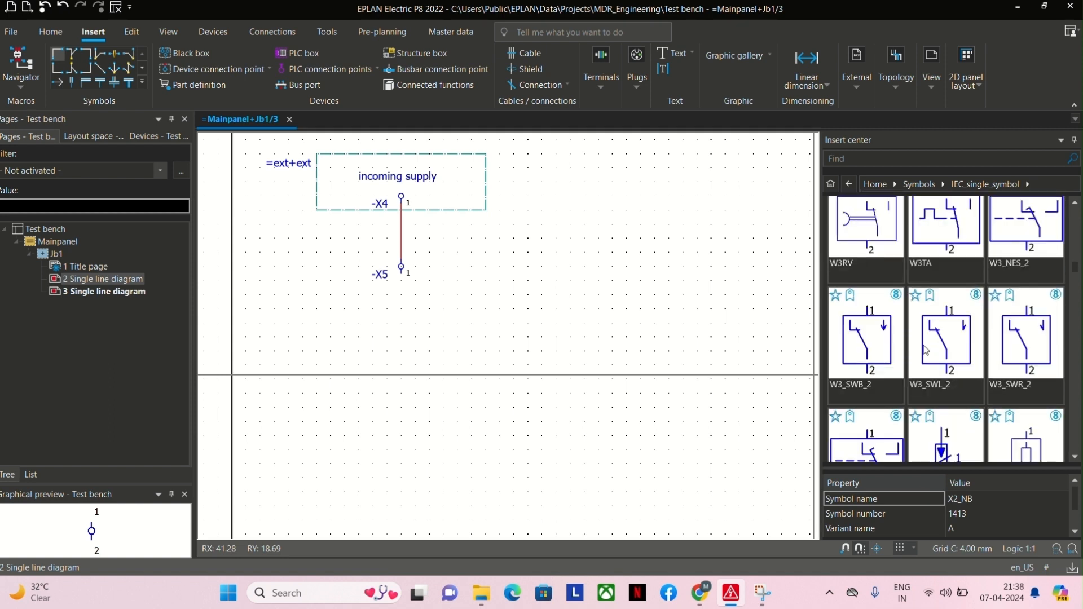
{"action": "scroll", "coordinate": [925, 348], "scroll_direction": "down", "scroll_amount": 2}
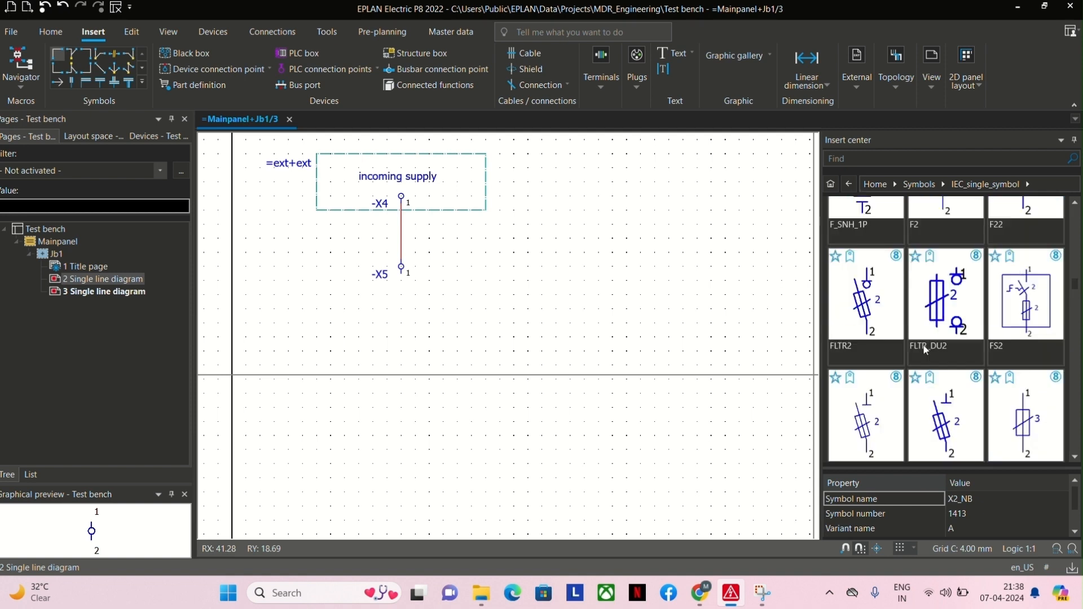
{"action": "scroll", "coordinate": [925, 349], "scroll_direction": "down", "scroll_amount": 4}
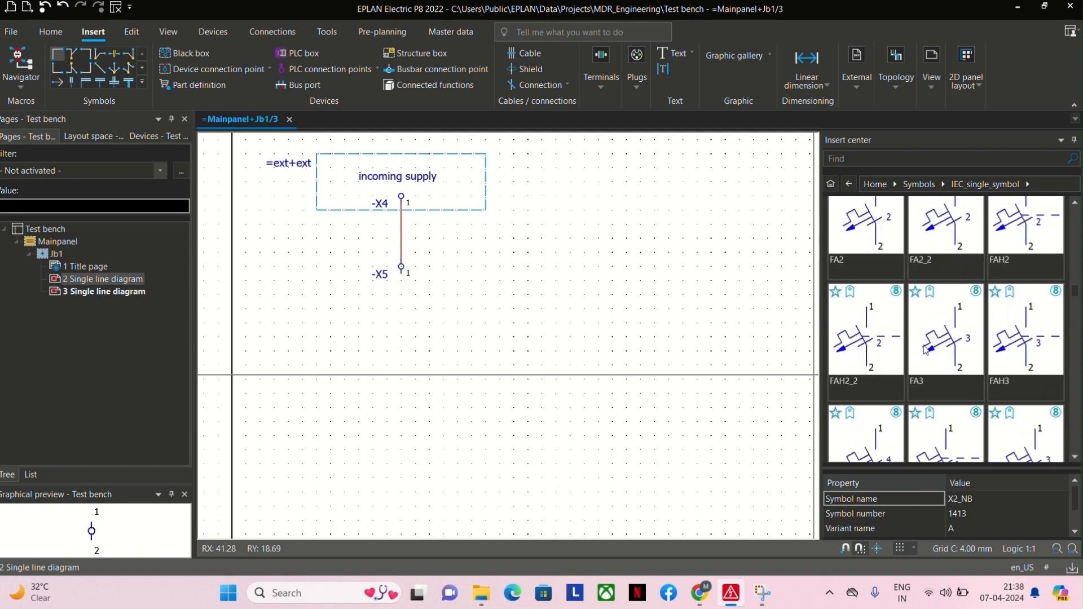
{"action": "scroll", "coordinate": [926, 350], "scroll_direction": "down", "scroll_amount": 8}
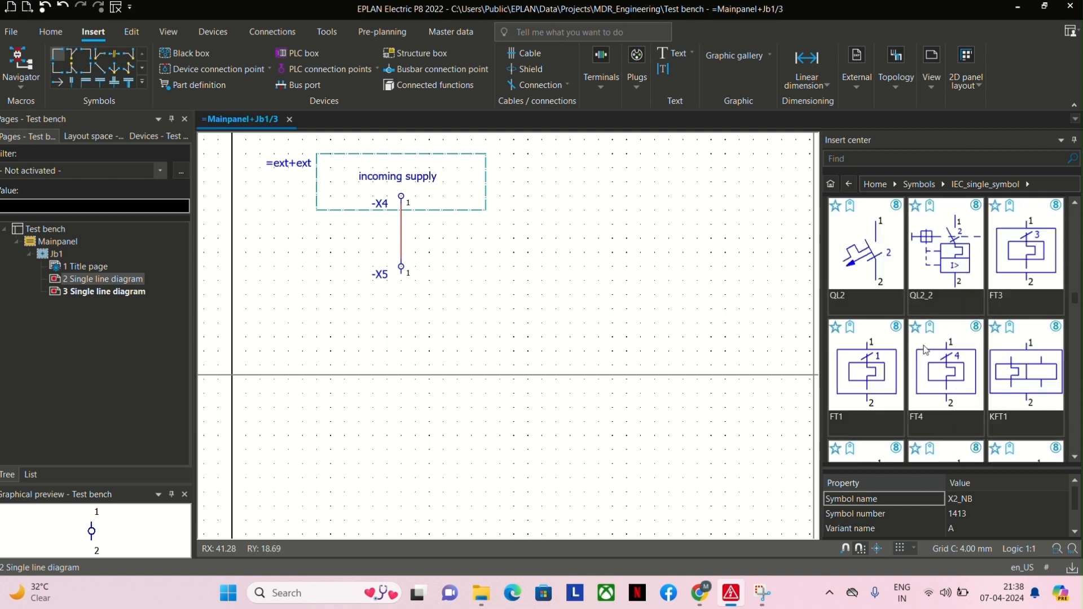
{"action": "scroll", "coordinate": [925, 349], "scroll_direction": "down", "scroll_amount": 3}
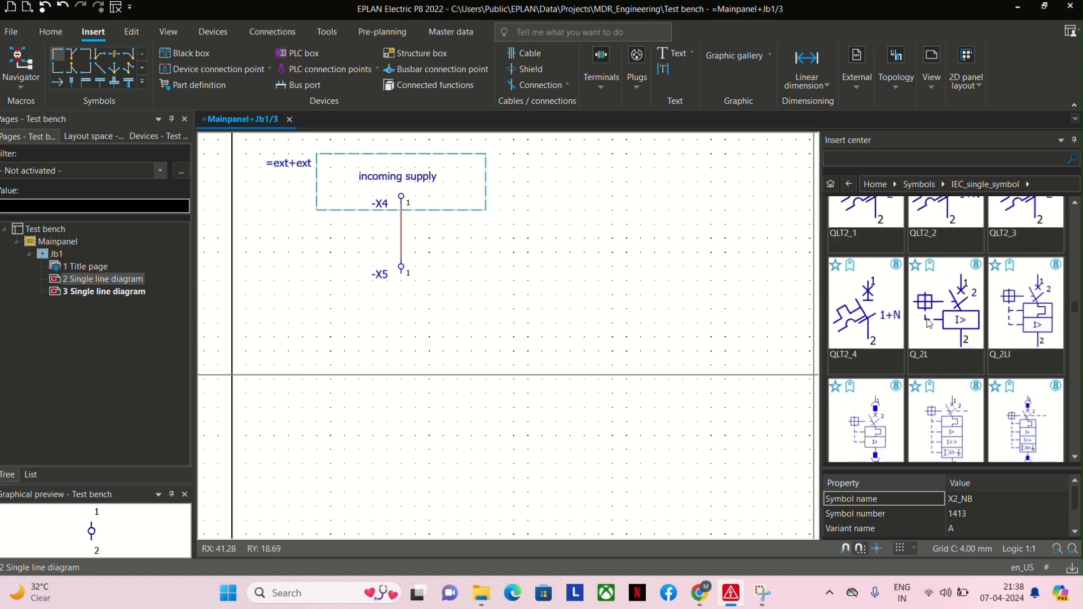
Insert the three-pole power circuit breaker Q_3L with default properties below terminal X5, at RX 12, RY 16.
{"action": "left_click", "coordinate": [929, 323]}
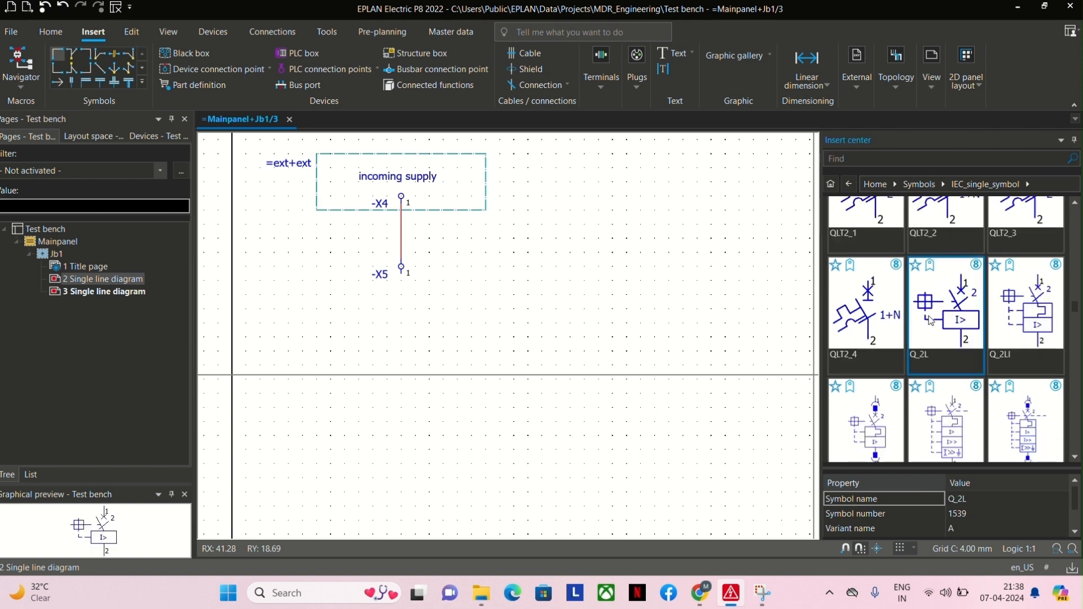
{"action": "scroll", "coordinate": [930, 321], "scroll_direction": "down", "scroll_amount": 1}
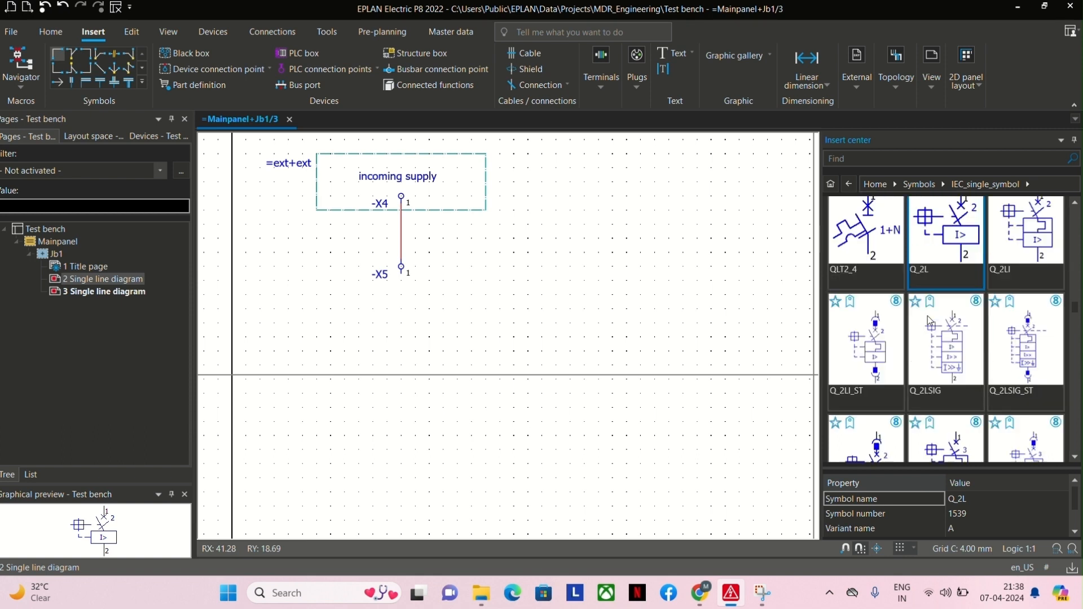
{"action": "scroll", "coordinate": [927, 316], "scroll_direction": "down", "scroll_amount": 5}
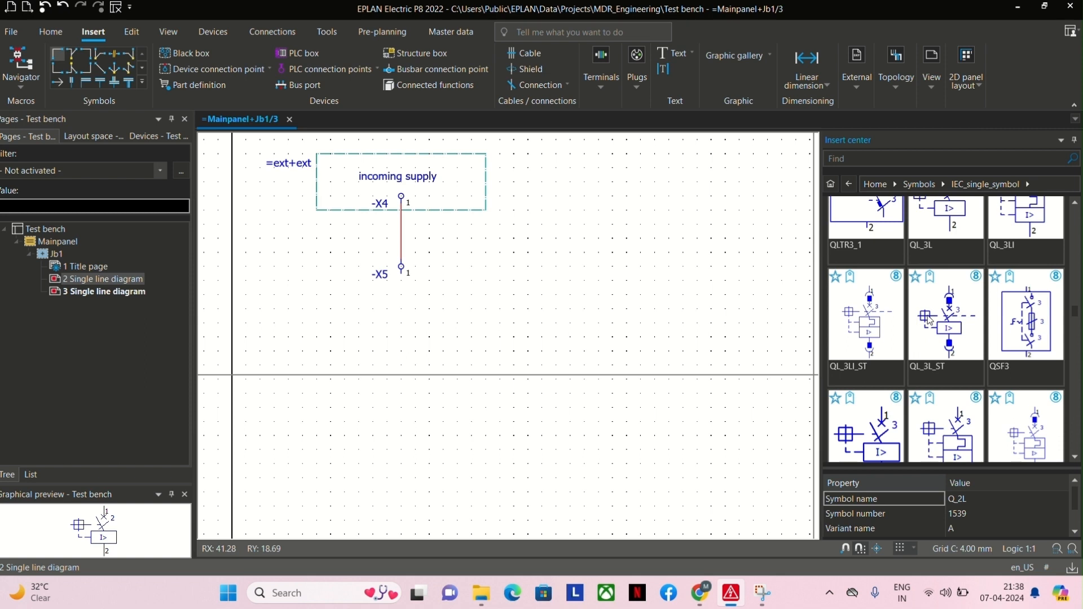
{"action": "scroll", "coordinate": [927, 319], "scroll_direction": "down", "scroll_amount": 1}
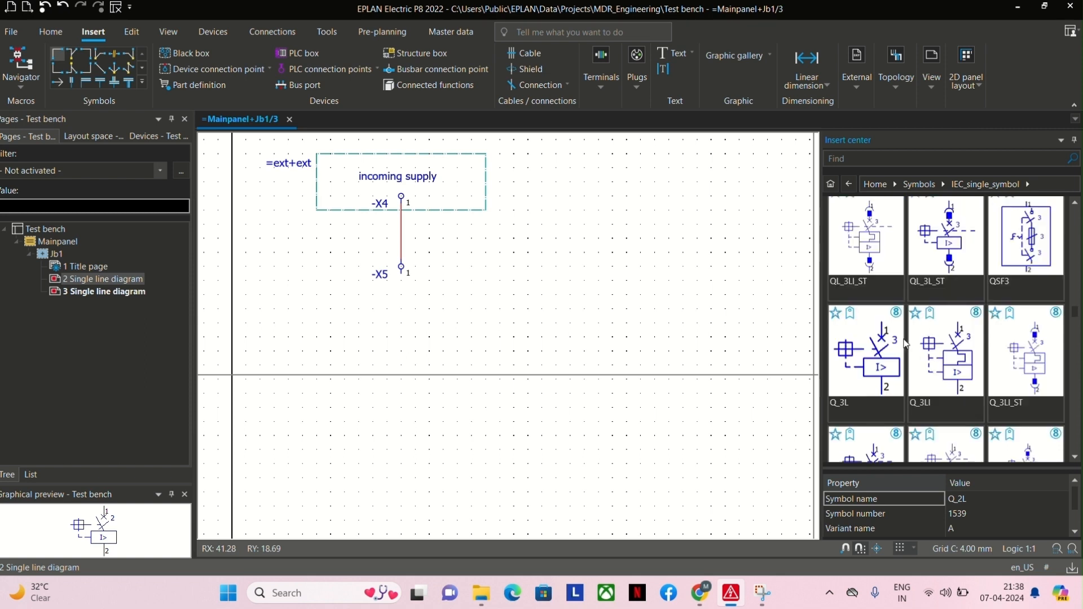
{"action": "scroll", "coordinate": [904, 343], "scroll_direction": "down", "scroll_amount": 1}
{"action": "left_click", "coordinate": [867, 292]}
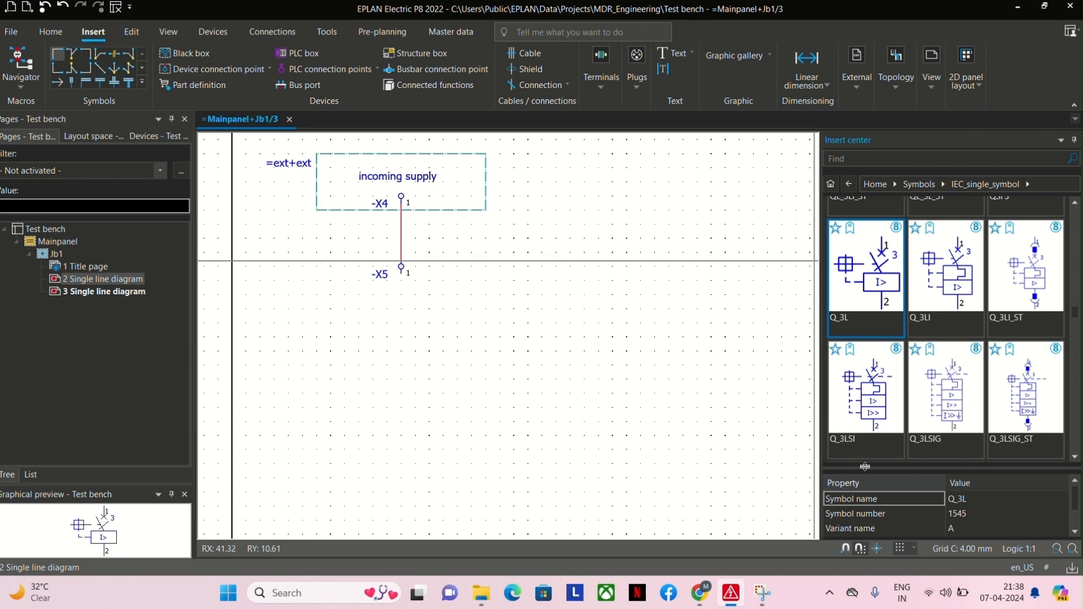
{"action": "scroll", "coordinate": [966, 530], "scroll_direction": "down", "scroll_amount": 1}
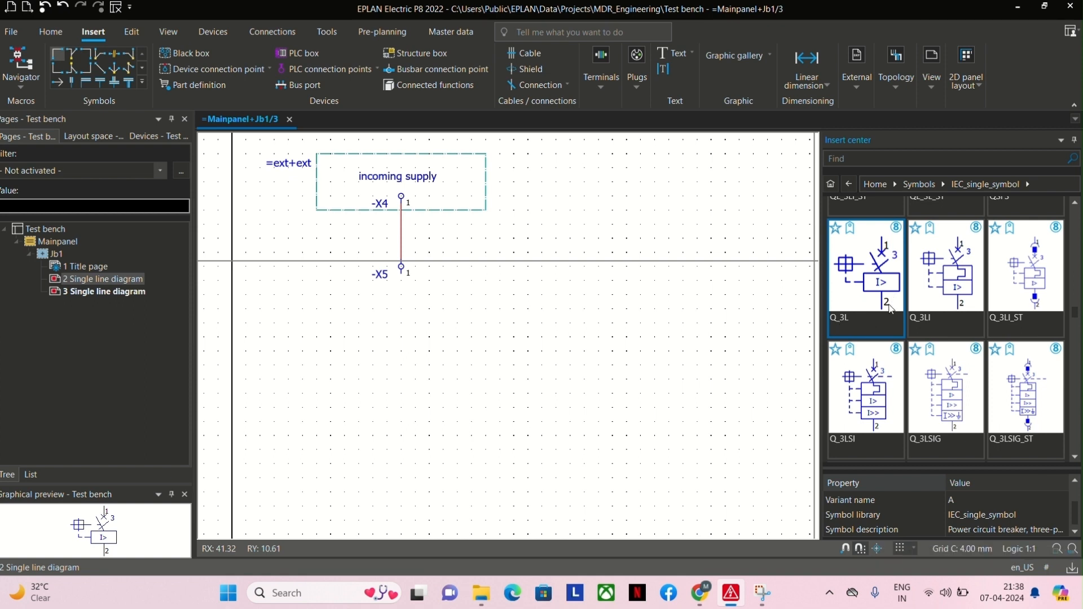
{"action": "double_click", "coordinate": [869, 276]}
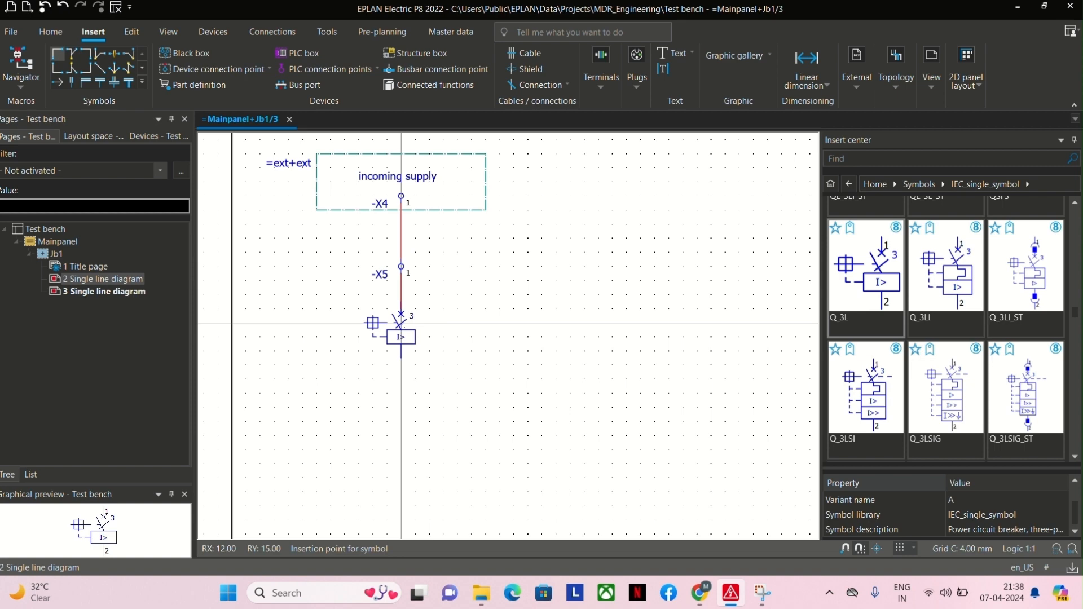
{"action": "left_click", "coordinate": [401, 336]}
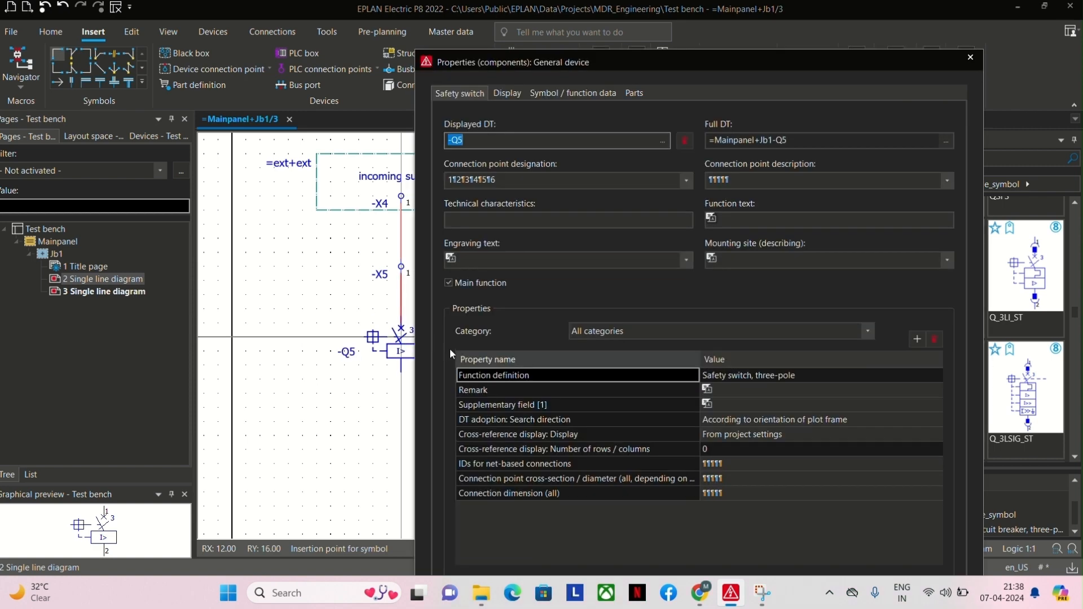
{"action": "key", "text": "Return"}
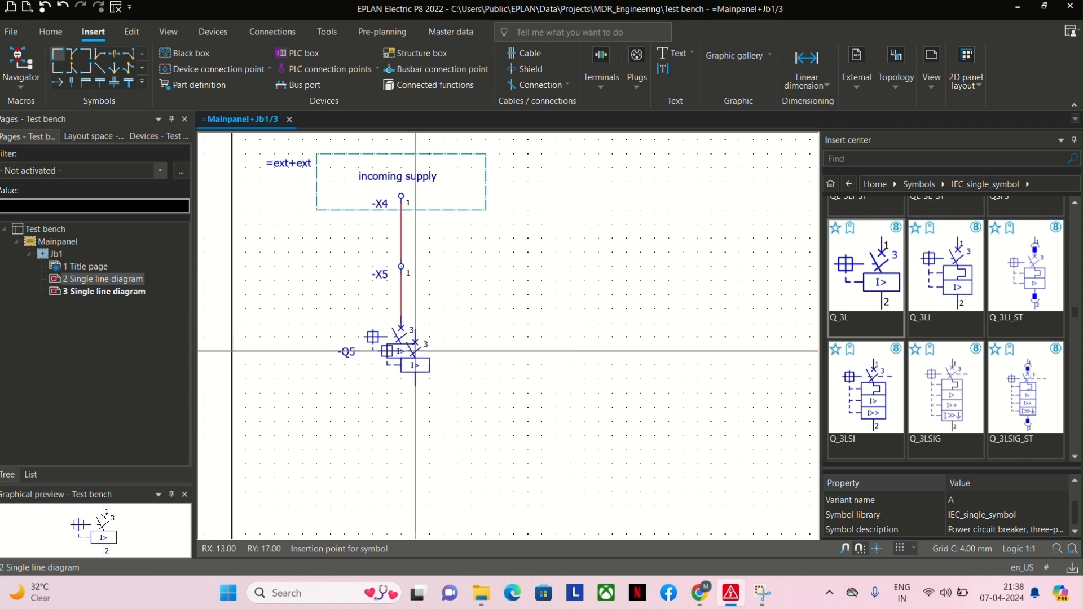
Examine the placed circuit breaker up close and compare it with the other circuit breaker variants in the symbol library.
{"action": "scroll", "coordinate": [415, 351], "scroll_direction": "up", "scroll_amount": 3}
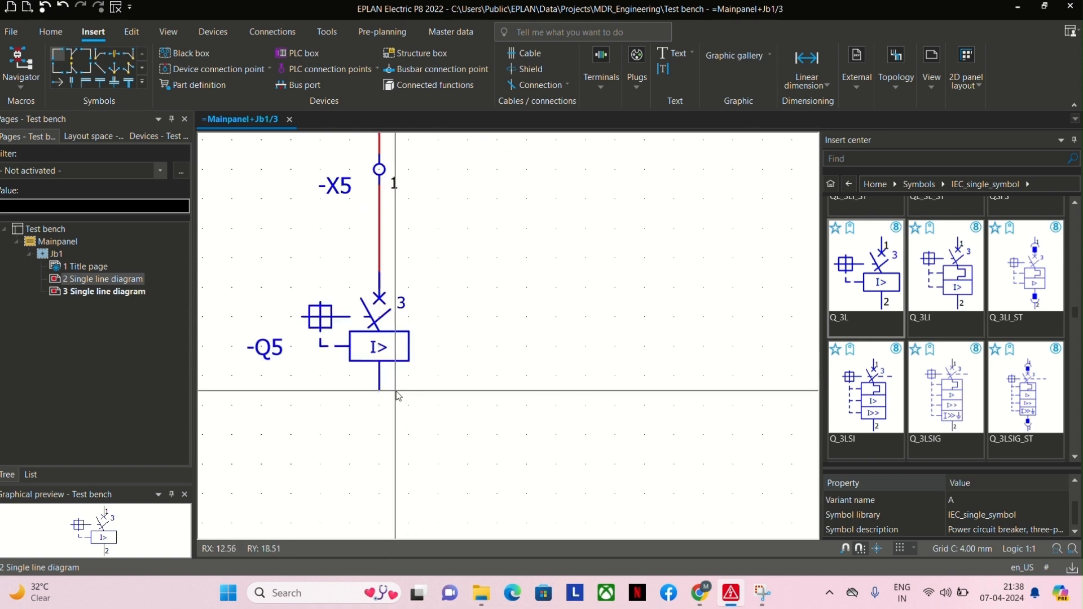
{"action": "scroll", "coordinate": [445, 384], "scroll_direction": "up", "scroll_amount": 2}
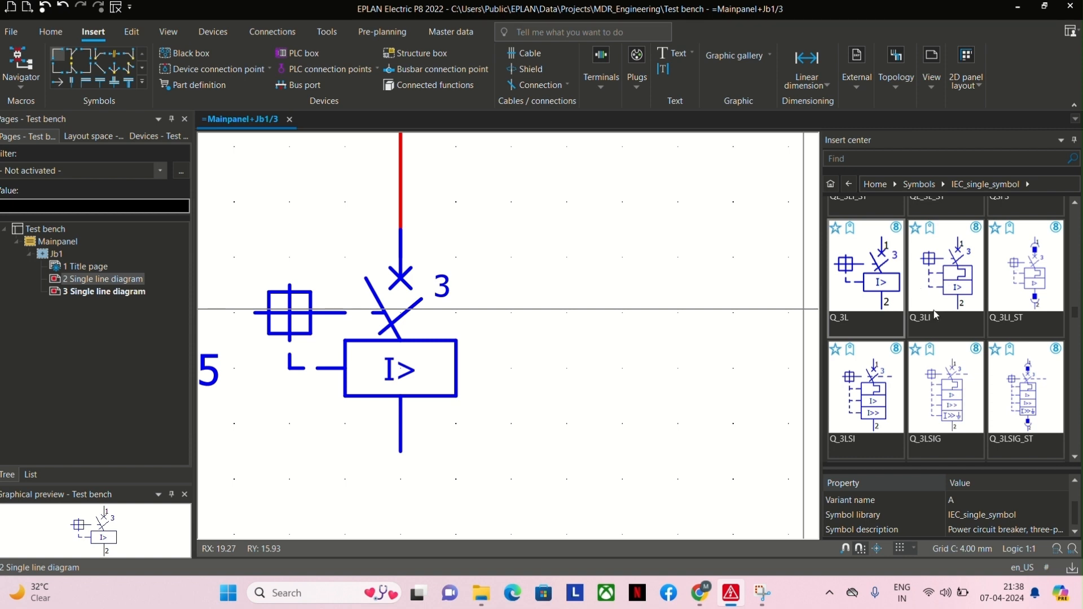
{"action": "scroll", "coordinate": [936, 315], "scroll_direction": "up", "scroll_amount": 1}
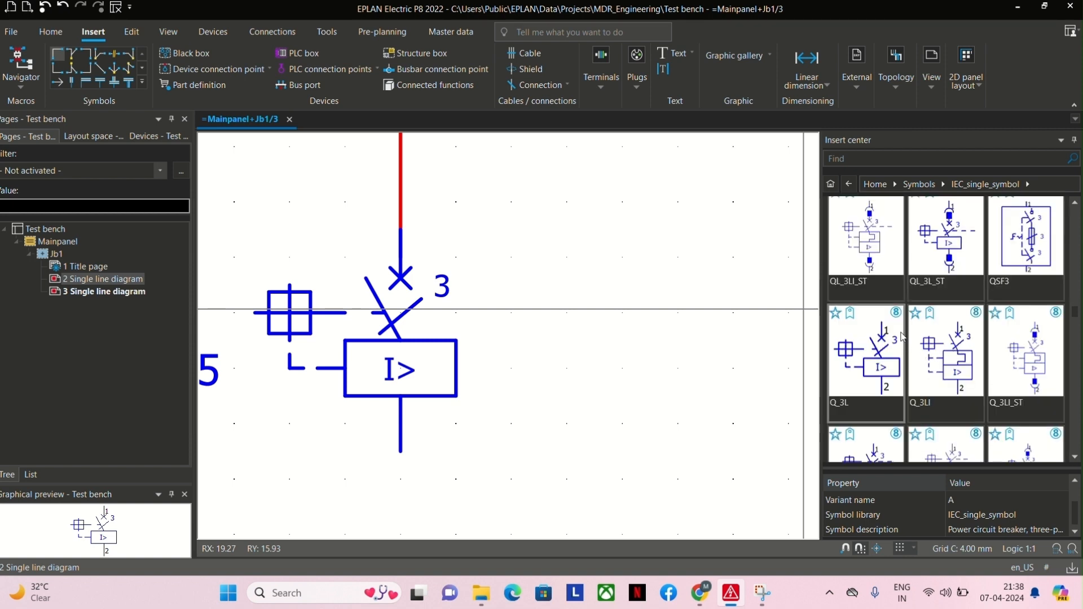
{"action": "scroll", "coordinate": [911, 243], "scroll_direction": "up", "scroll_amount": 1}
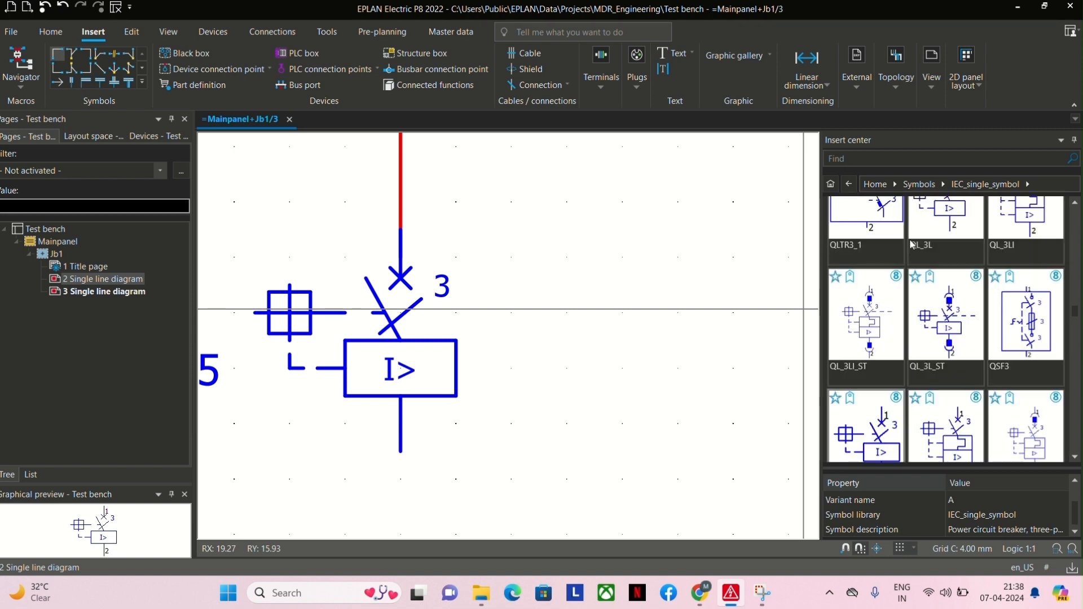
{"action": "scroll", "coordinate": [925, 276], "scroll_direction": "up", "scroll_amount": 1}
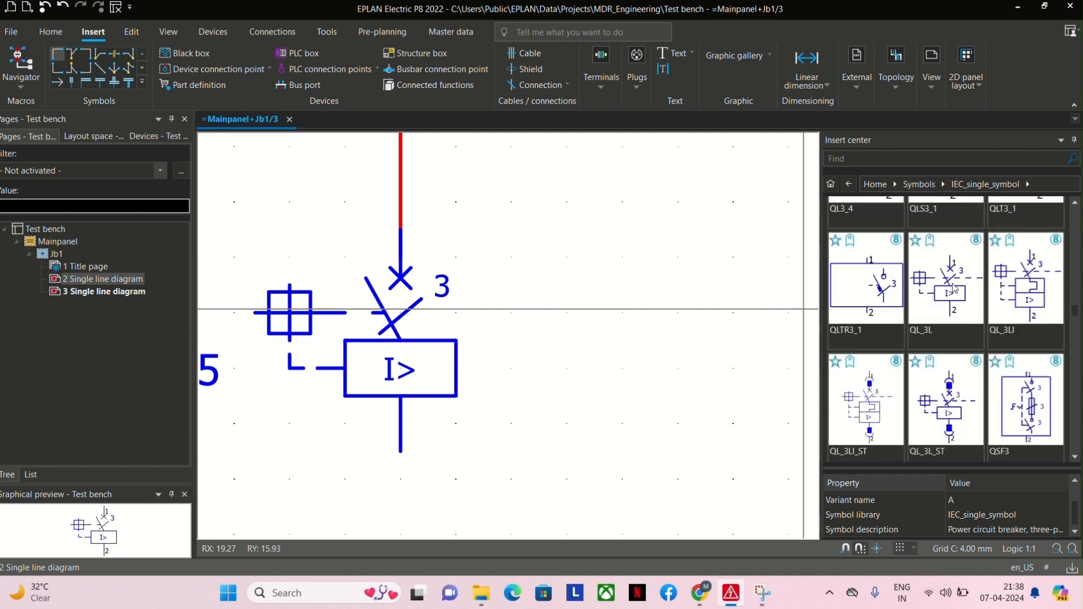
{"action": "scroll", "coordinate": [1010, 277], "scroll_direction": "up", "scroll_amount": 1}
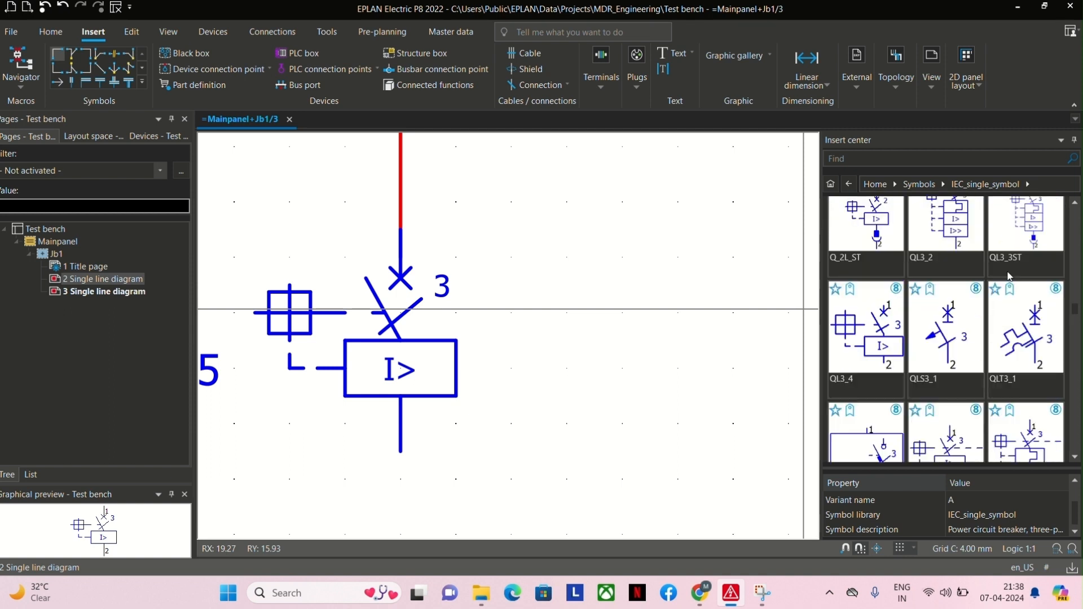
{"action": "scroll", "coordinate": [954, 314], "scroll_direction": "up", "scroll_amount": 1}
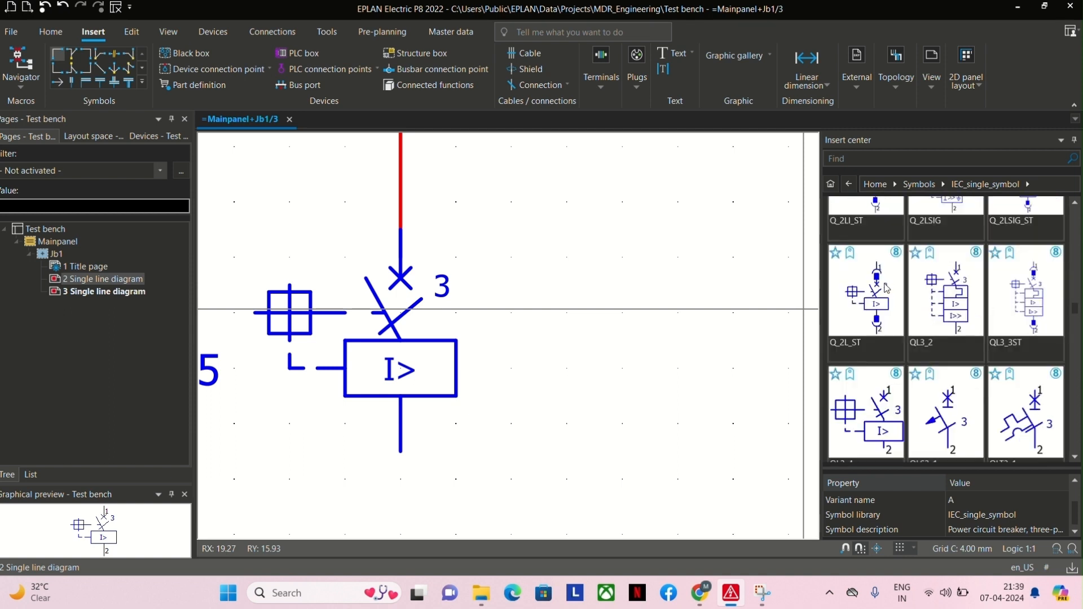
{"action": "scroll", "coordinate": [935, 286], "scroll_direction": "up", "scroll_amount": 1}
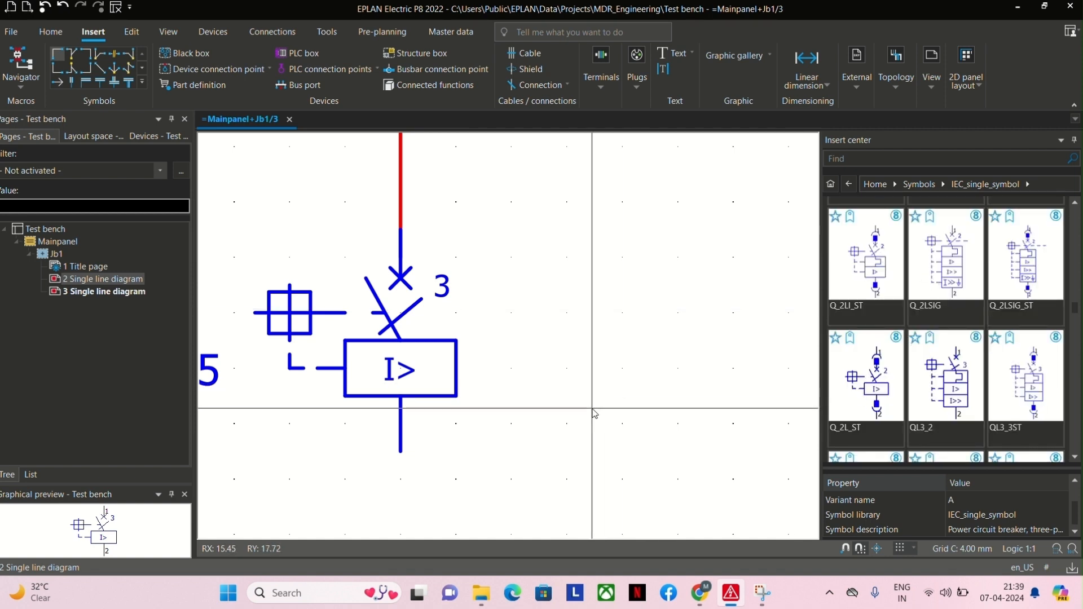
Route the breaker's outgoing line with a corner below it, and add three evenly spaced downward T-nodes along RY 24, ending at RX 33.
{"action": "scroll", "coordinate": [606, 386], "scroll_direction": "down", "scroll_amount": 3}
{"action": "scroll", "coordinate": [555, 357], "scroll_direction": "down", "scroll_amount": 3}
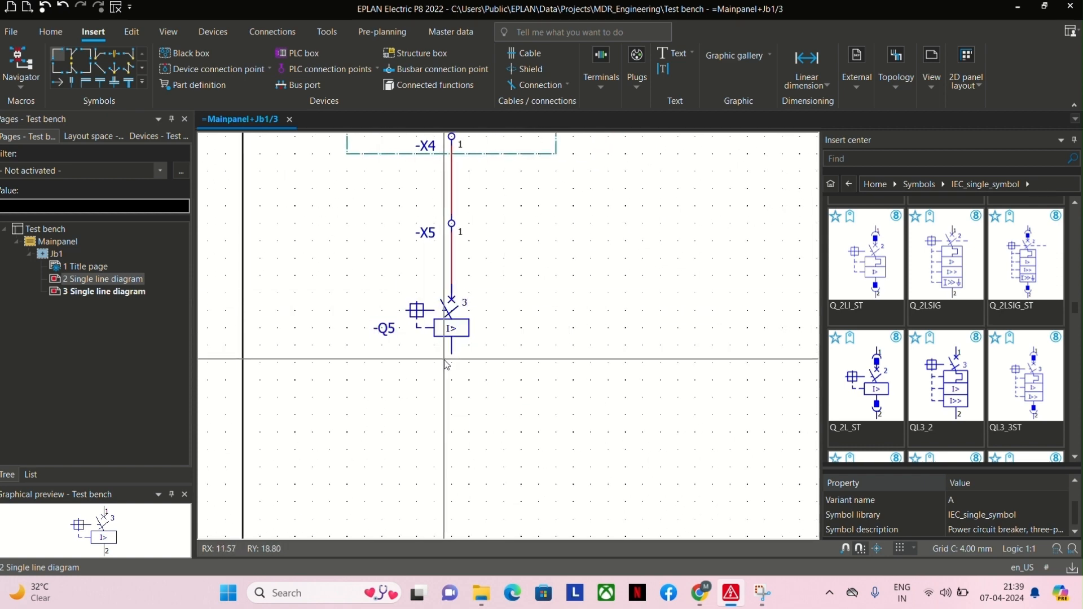
{"action": "scroll", "coordinate": [429, 358], "scroll_direction": "down", "scroll_amount": 3}
{"action": "middle_click_drag", "start_coordinate": [488, 413], "coordinate": [432, 332]}
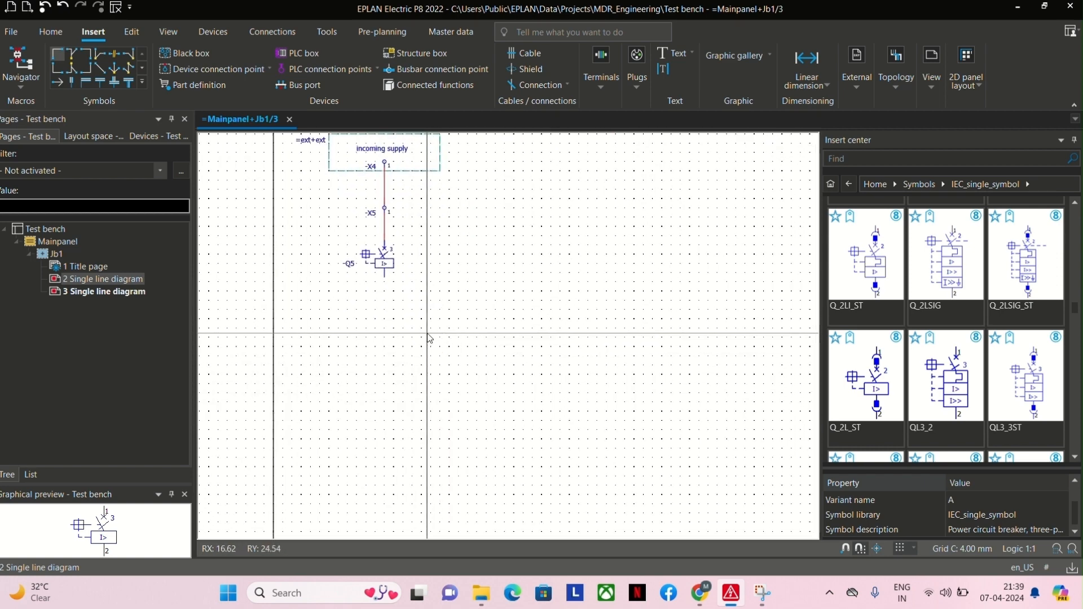
{"action": "left_click", "coordinate": [66, 72]}
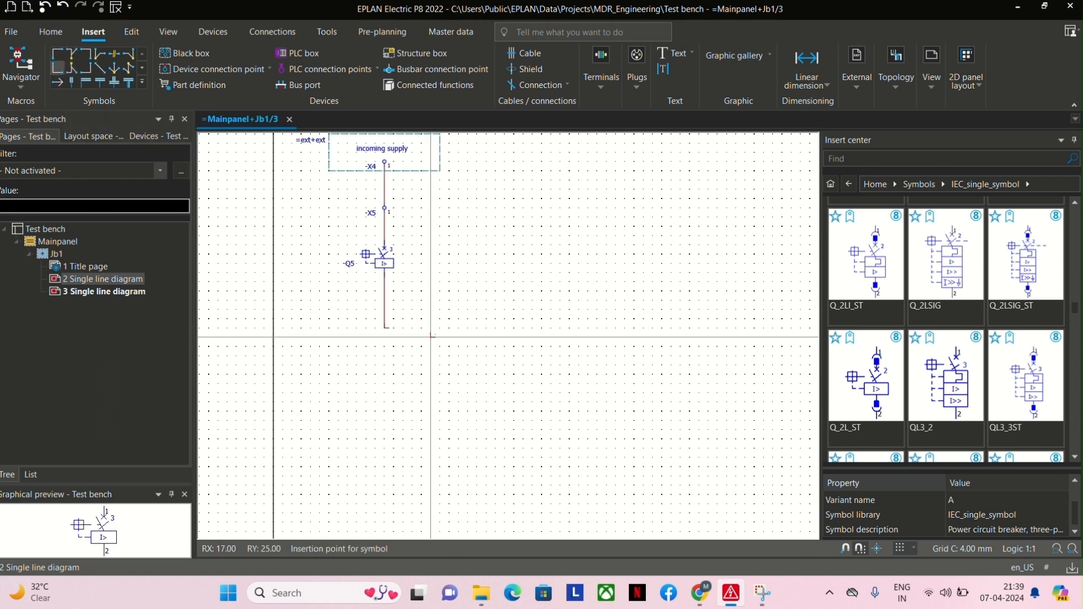
{"action": "left_click", "coordinate": [71, 56]}
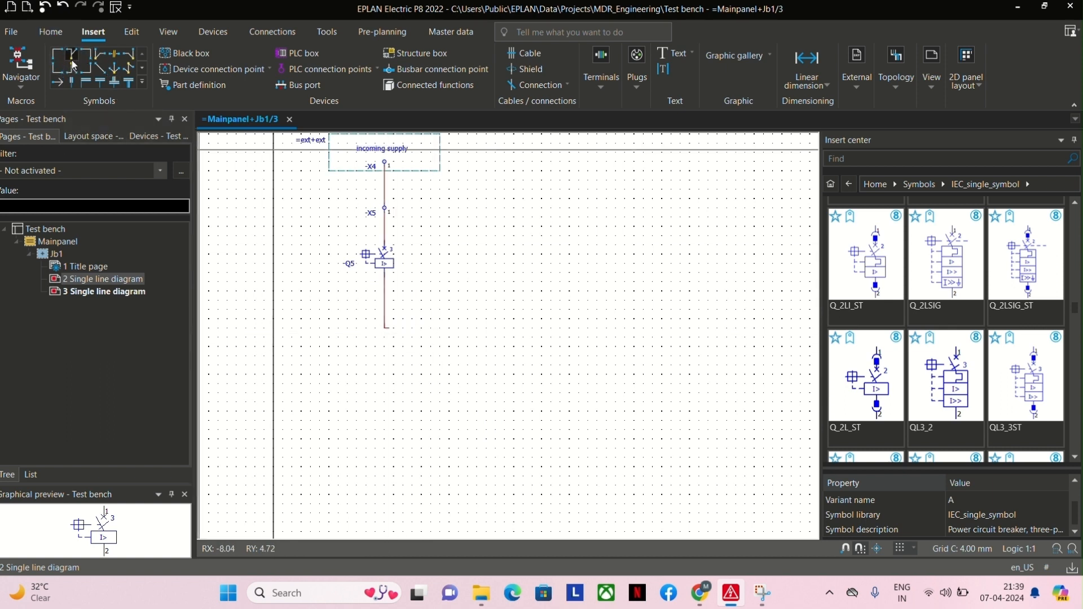
{"action": "left_click", "coordinate": [414, 328]}
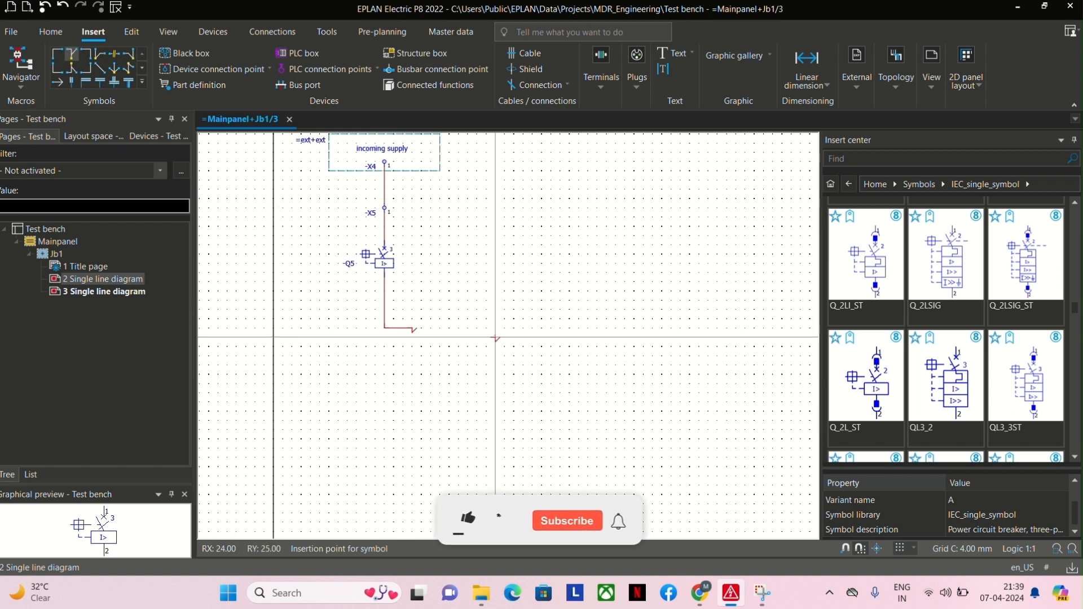
{"action": "left_click", "coordinate": [497, 328]}
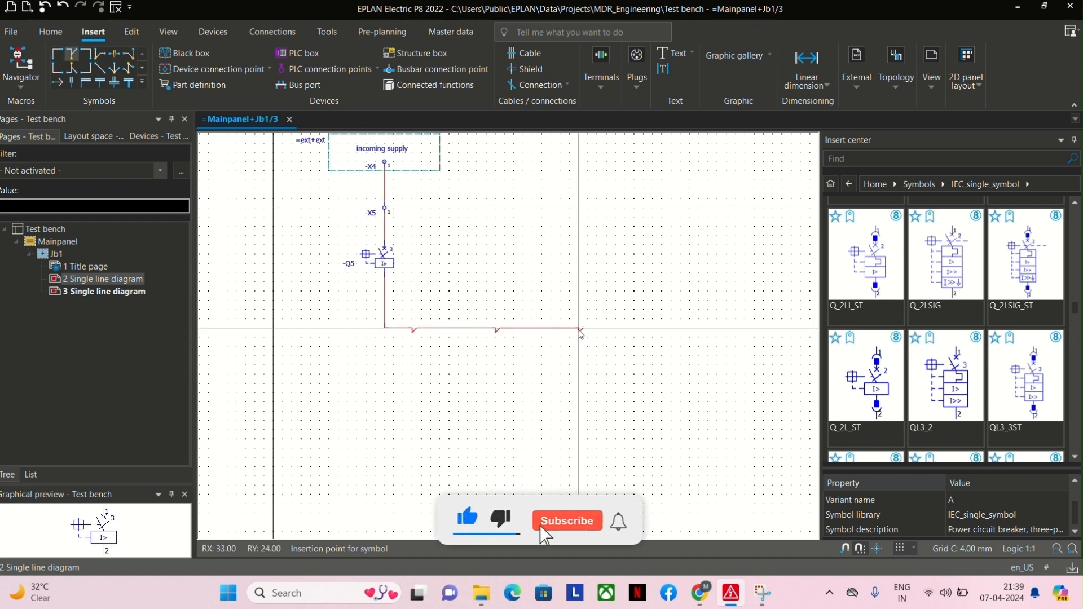
{"action": "left_click", "coordinate": [580, 328]}
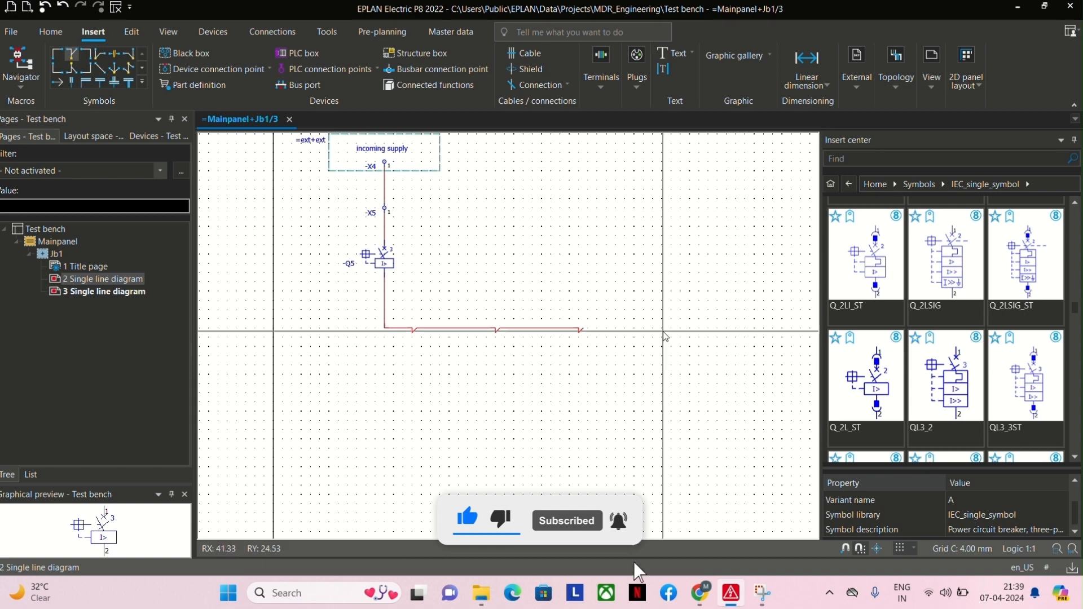
Look through the circuit breaker and switch symbols in the IEC_single_symbol library for a suitable branch protection symbol.
{"action": "scroll", "coordinate": [953, 348], "scroll_direction": "down", "scroll_amount": 3}
{"action": "scroll", "coordinate": [953, 348], "scroll_direction": "down", "scroll_amount": 5}
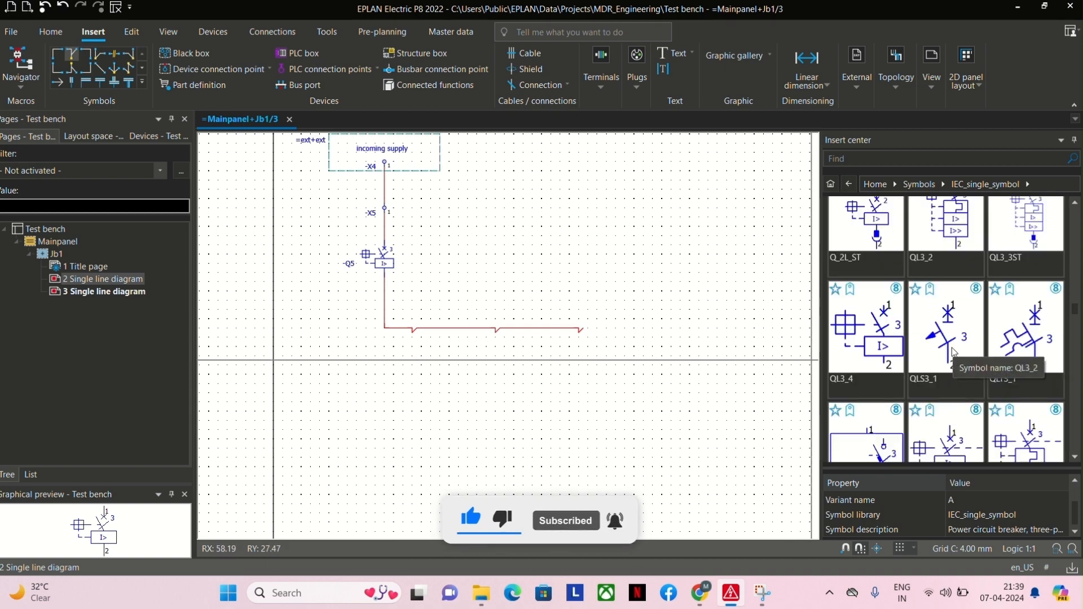
{"action": "scroll", "coordinate": [952, 348], "scroll_direction": "down", "scroll_amount": 2}
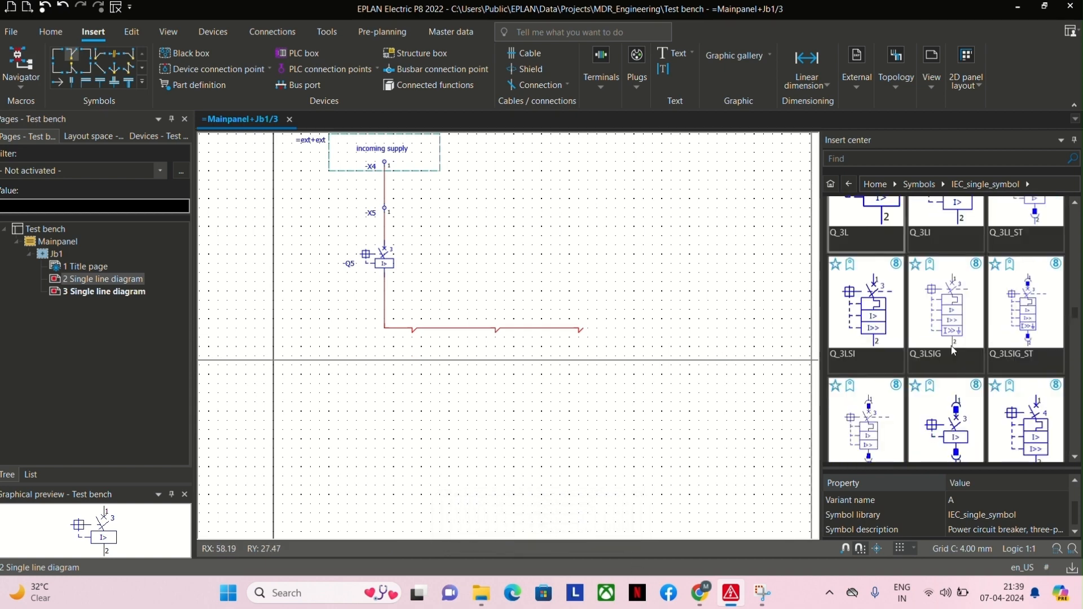
{"action": "scroll", "coordinate": [951, 346], "scroll_direction": "down", "scroll_amount": 2}
{"action": "scroll", "coordinate": [952, 350], "scroll_direction": "down", "scroll_amount": 3}
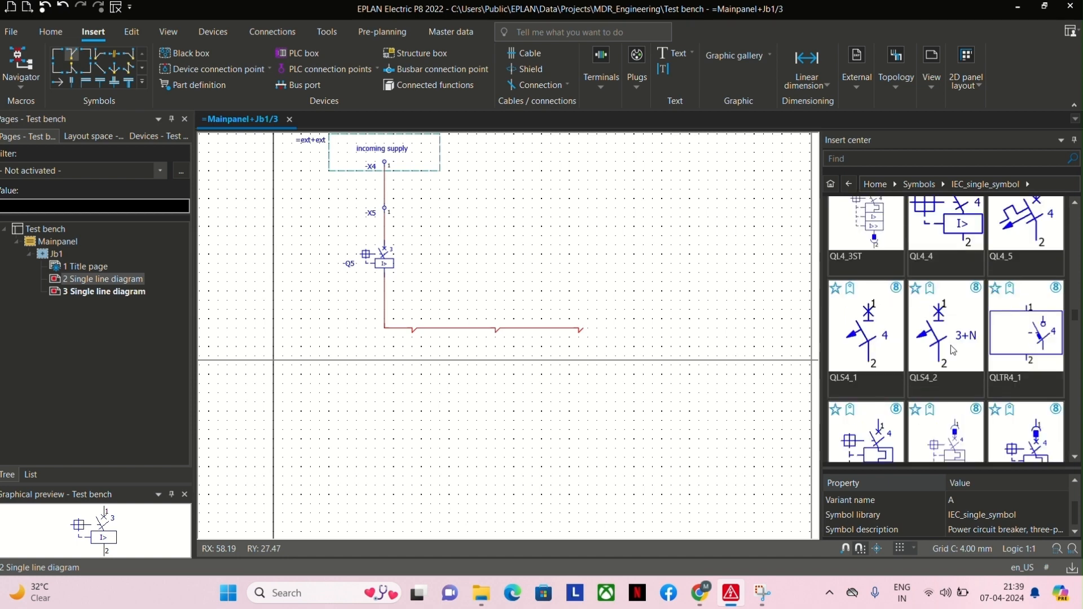
{"action": "scroll", "coordinate": [949, 345], "scroll_direction": "down", "scroll_amount": 3}
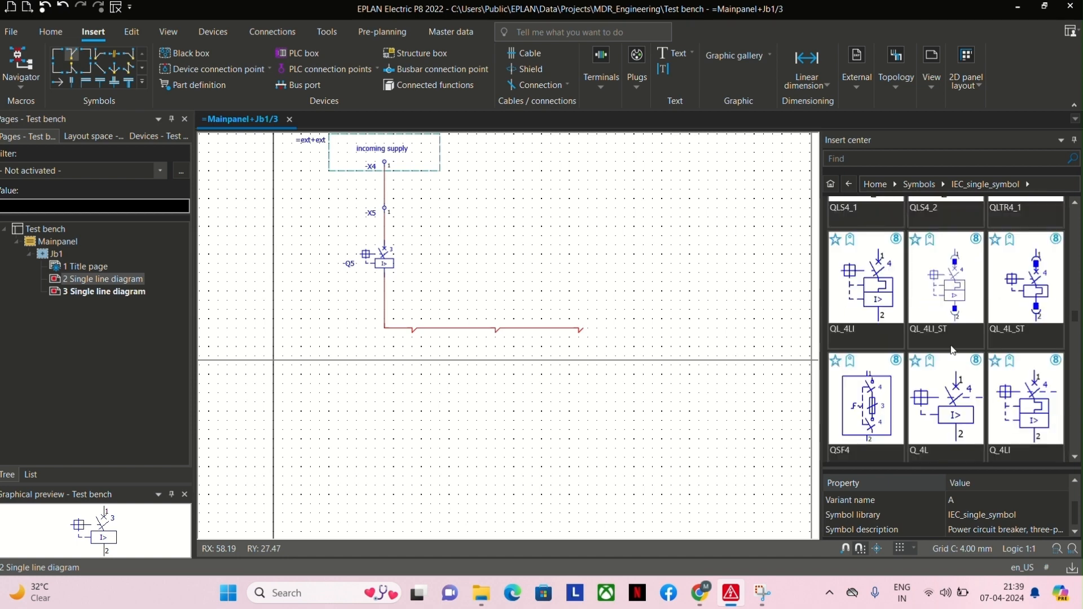
{"action": "scroll", "coordinate": [960, 334], "scroll_direction": "down", "scroll_amount": 2}
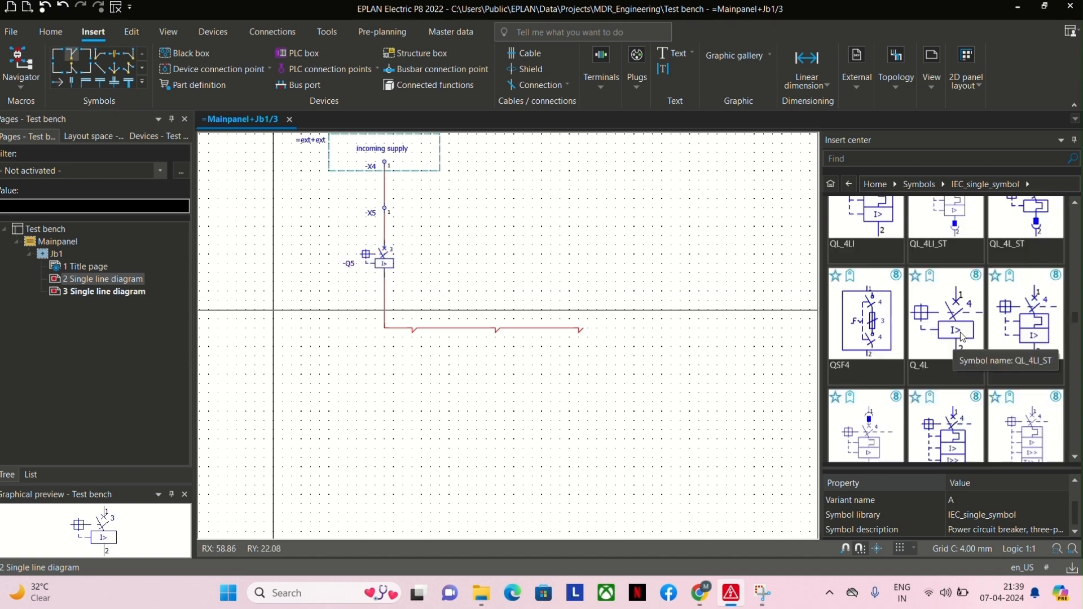
{"action": "scroll", "coordinate": [962, 337], "scroll_direction": "down", "scroll_amount": 2}
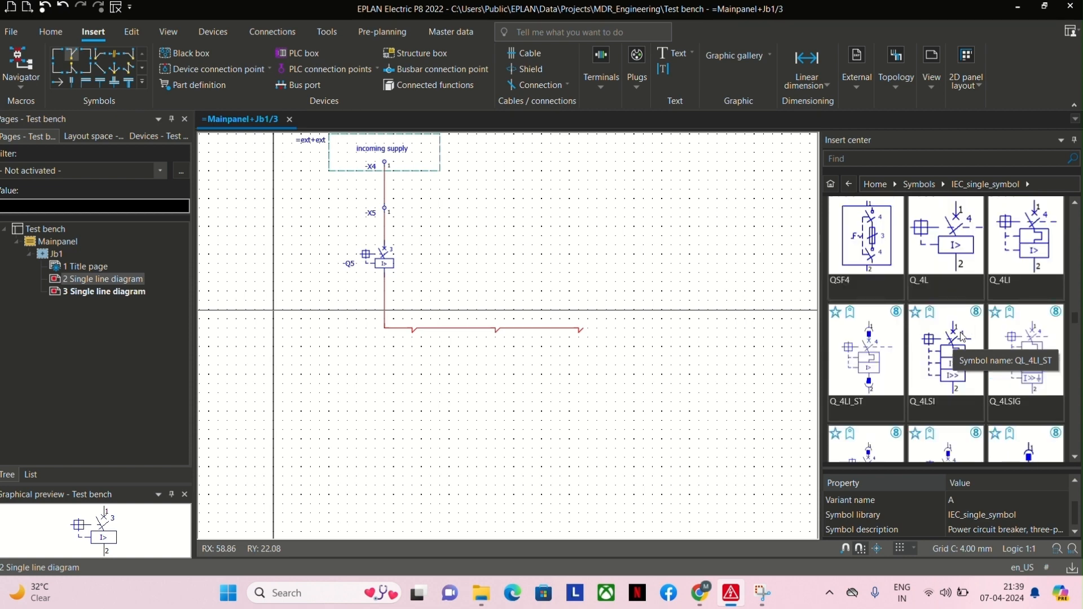
{"action": "scroll", "coordinate": [962, 336], "scroll_direction": "down", "scroll_amount": 2}
{"action": "scroll", "coordinate": [962, 336], "scroll_direction": "down", "scroll_amount": 5}
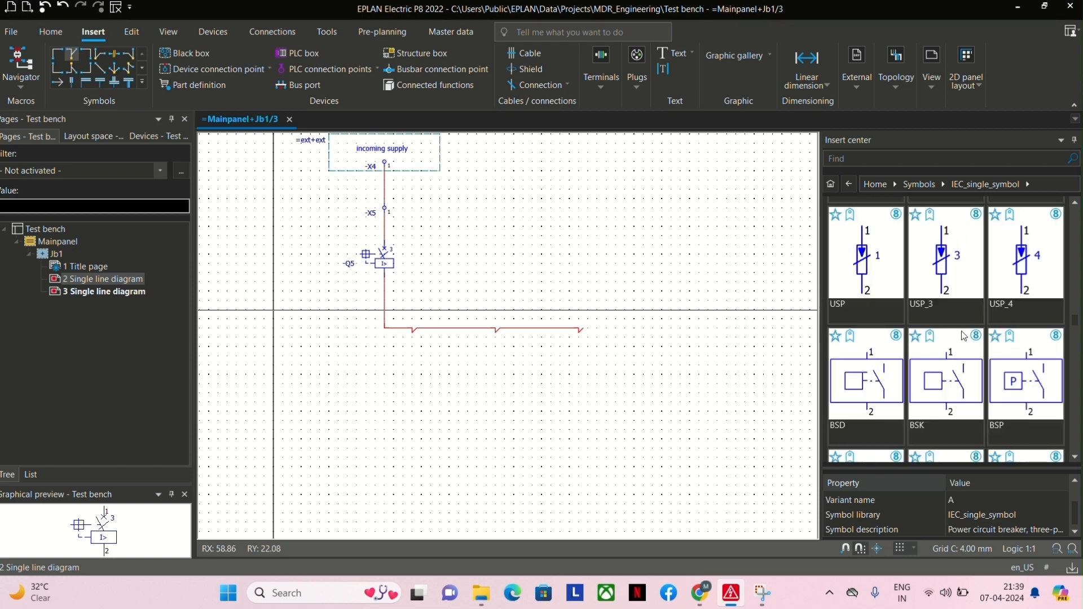
{"action": "scroll", "coordinate": [964, 336], "scroll_direction": "down", "scroll_amount": 10}
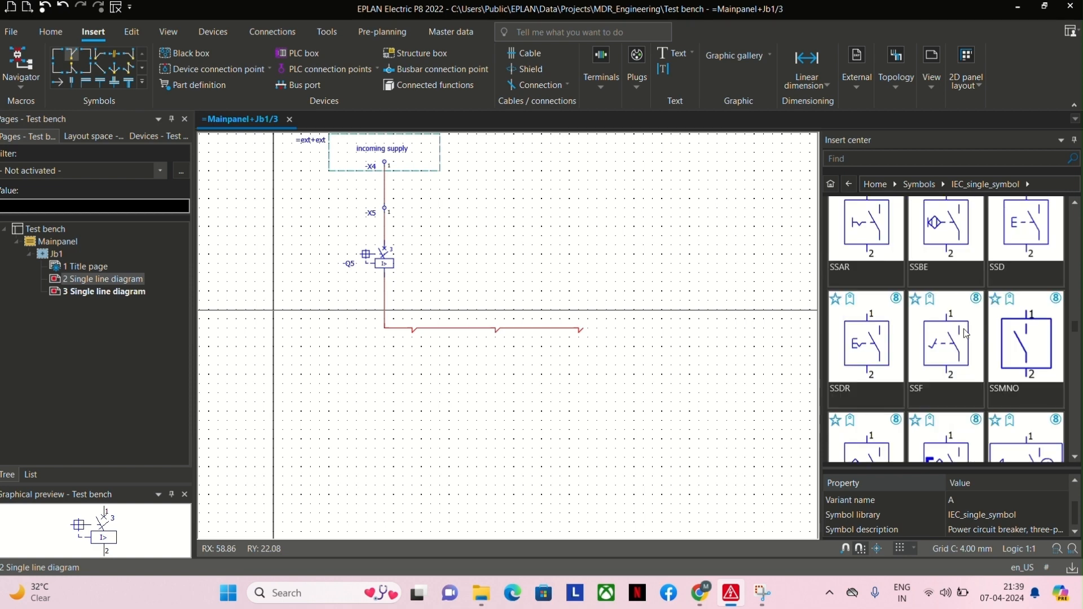
{"action": "scroll", "coordinate": [965, 333], "scroll_direction": "down", "scroll_amount": 10}
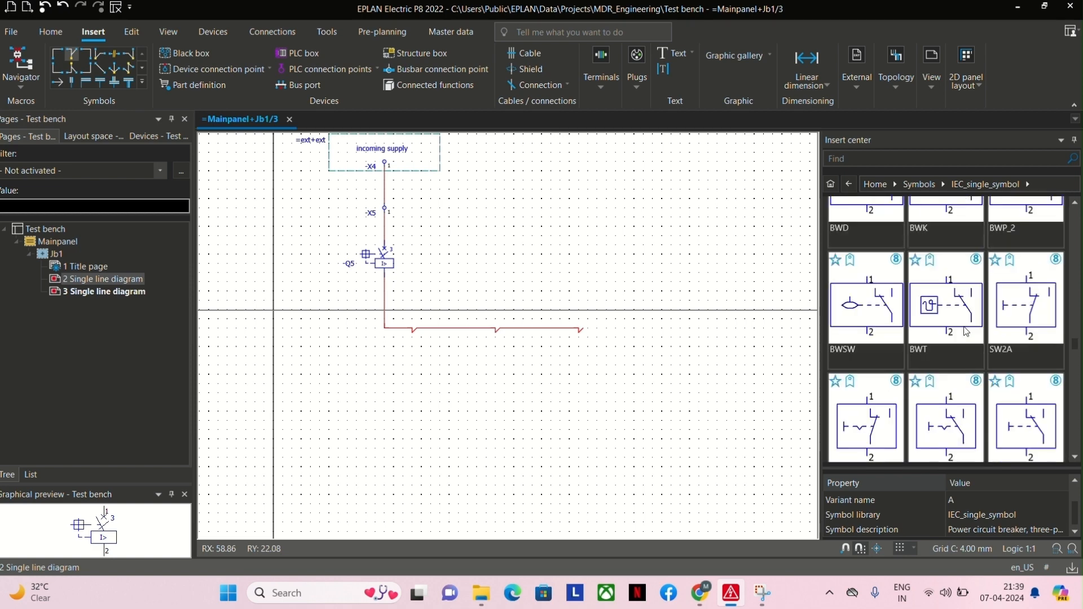
{"action": "scroll", "coordinate": [966, 330], "scroll_direction": "down", "scroll_amount": 10}
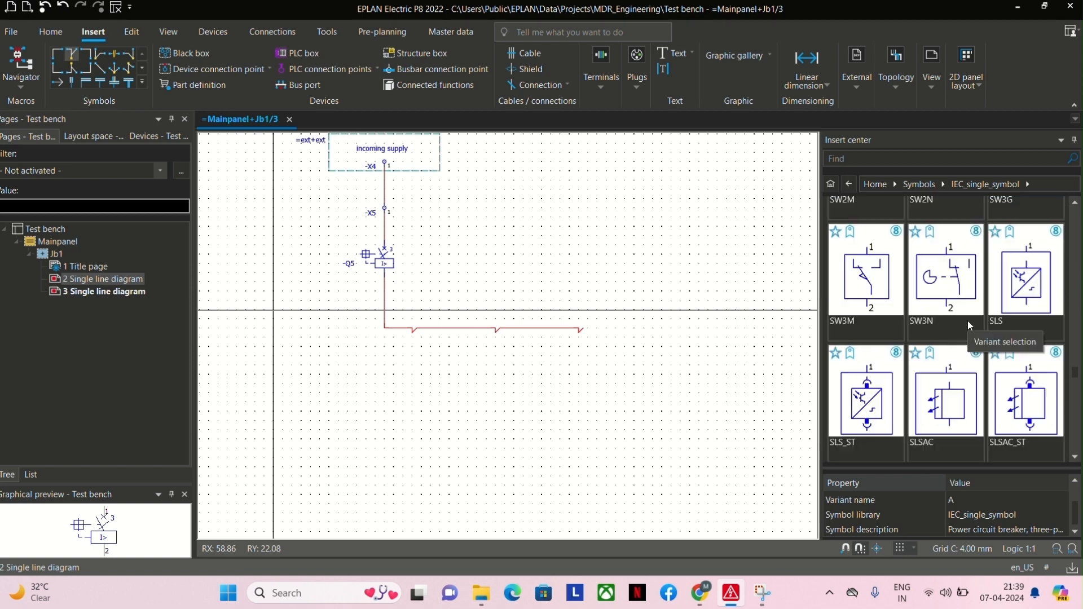
{"action": "scroll", "coordinate": [968, 321], "scroll_direction": "down", "scroll_amount": 5}
Search the insertable symbols for "f" and look through the results for a protective device symbol.
{"action": "left_click", "coordinate": [864, 160]}
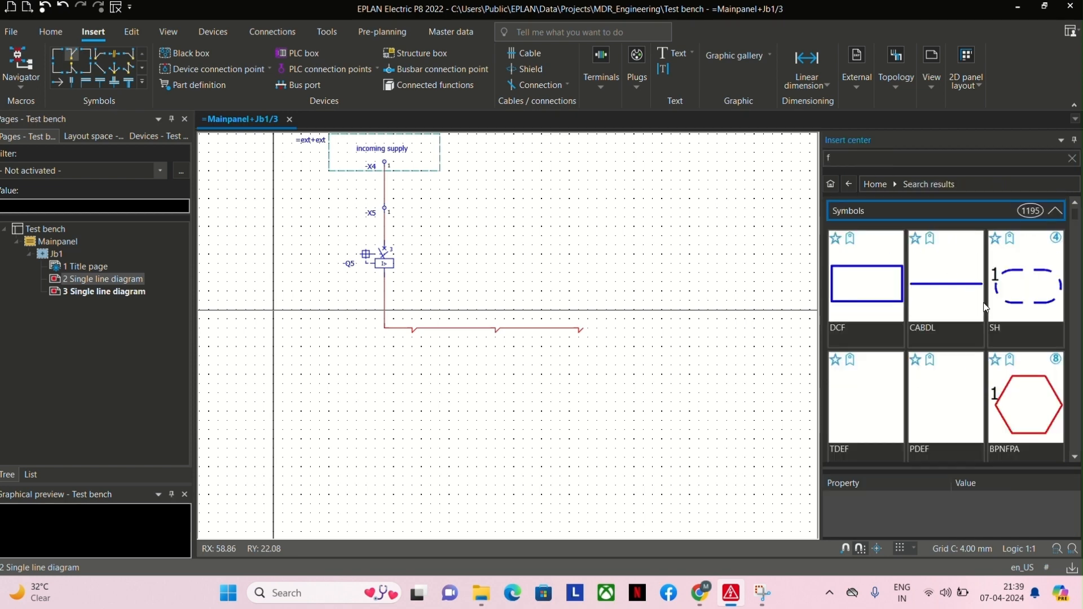
{"action": "scroll", "coordinate": [1010, 337], "scroll_direction": "down", "scroll_amount": 8}
{"action": "scroll", "coordinate": [1009, 337], "scroll_direction": "down", "scroll_amount": 10}
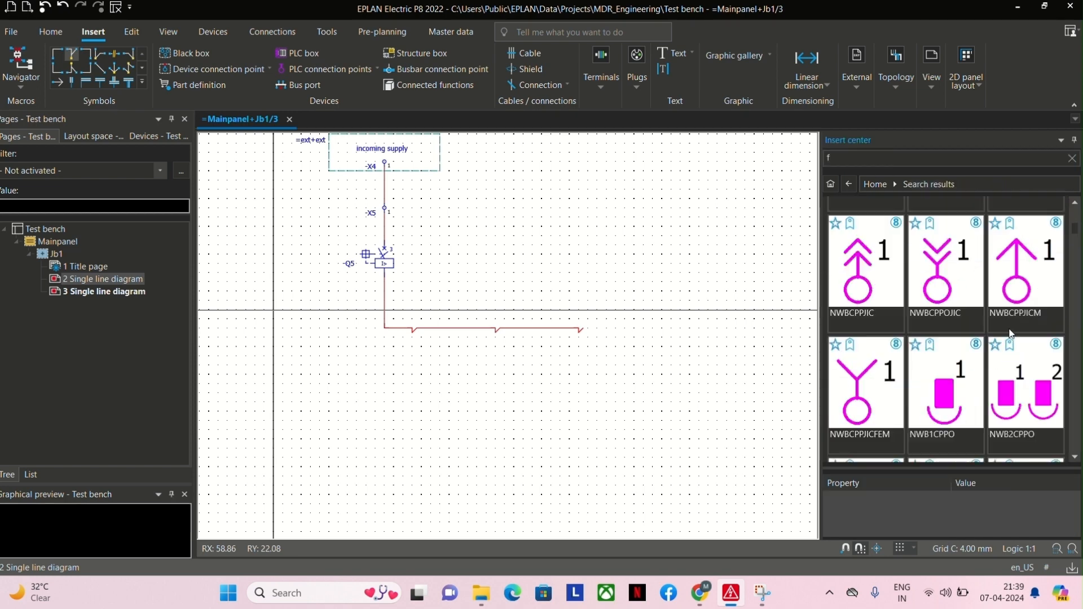
{"action": "scroll", "coordinate": [1010, 324], "scroll_direction": "down", "scroll_amount": 6}
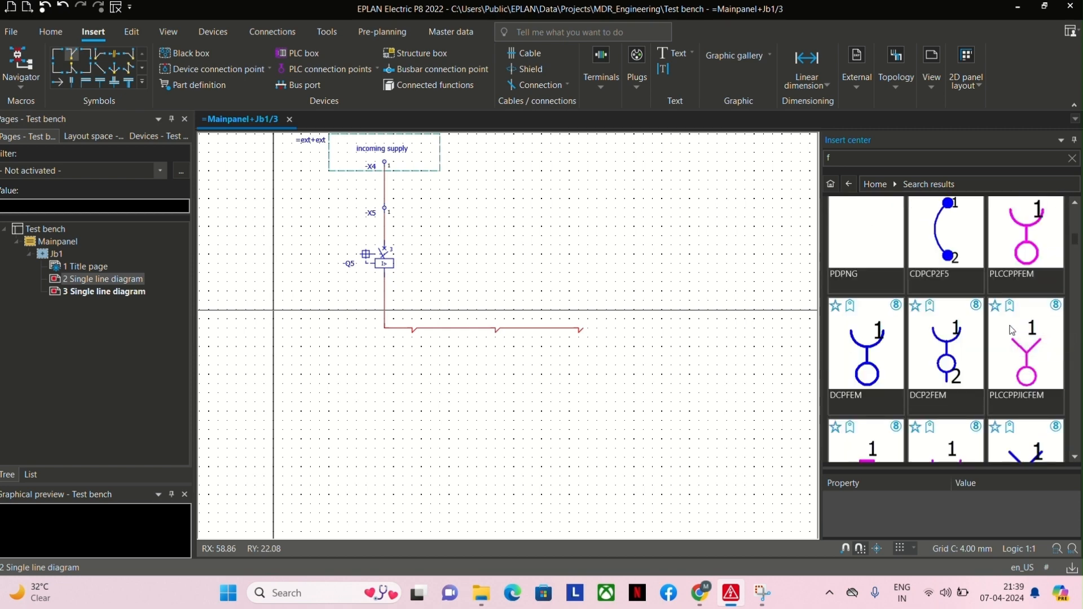
Reopen the IEC_single_symbol library and compare the circuit breaker symbols FA3 and FAH2_2.
{"action": "left_click", "coordinate": [872, 184]}
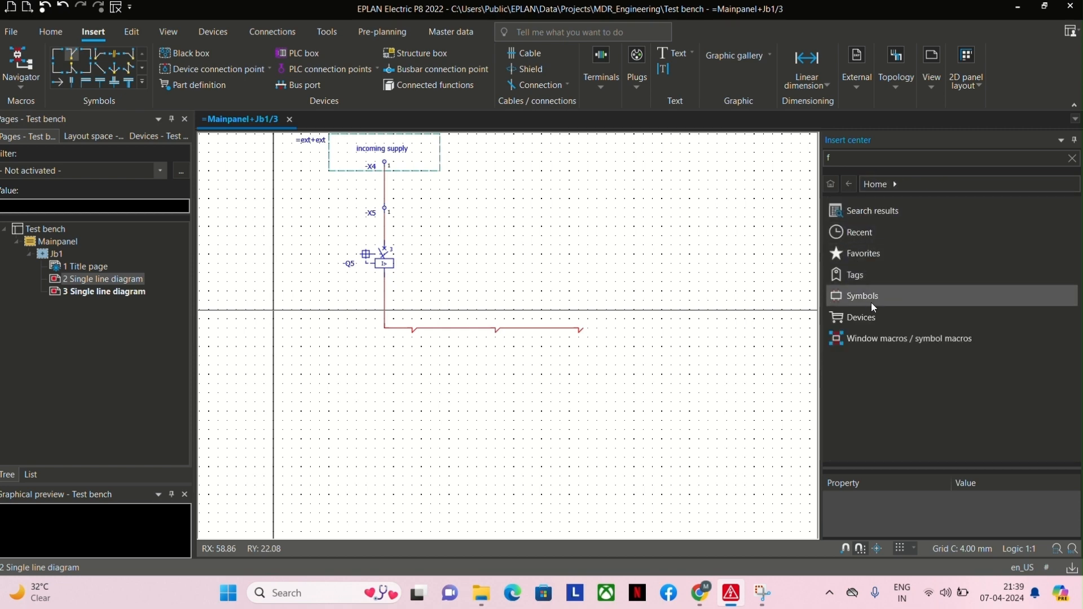
{"action": "left_click", "coordinate": [872, 297]}
{"action": "left_click", "coordinate": [864, 253]}
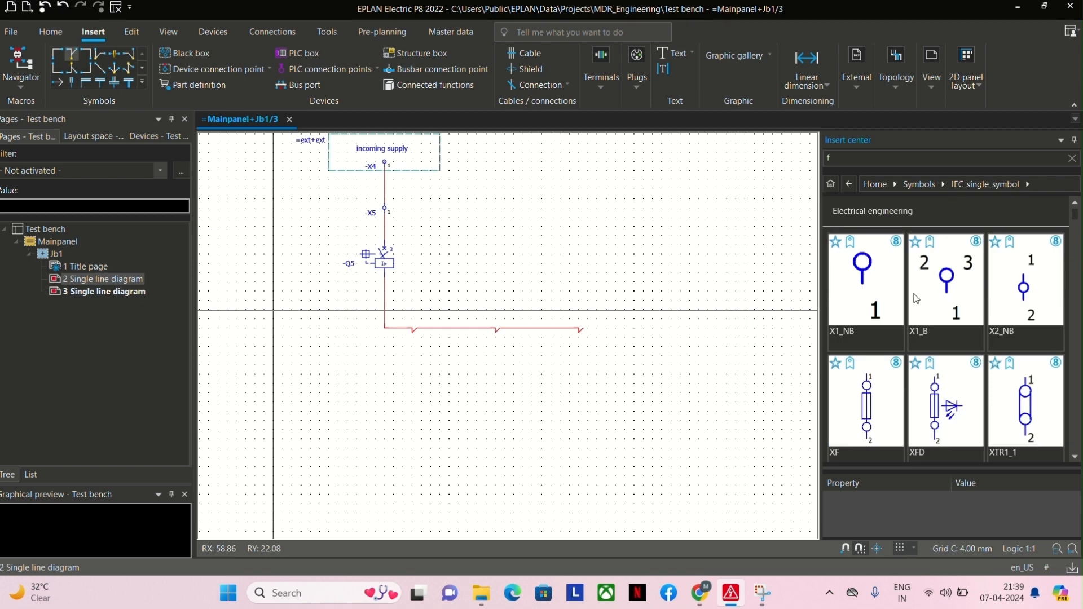
{"action": "scroll", "coordinate": [937, 304], "scroll_direction": "down", "scroll_amount": 10}
{"action": "scroll", "coordinate": [937, 304], "scroll_direction": "down", "scroll_amount": 15}
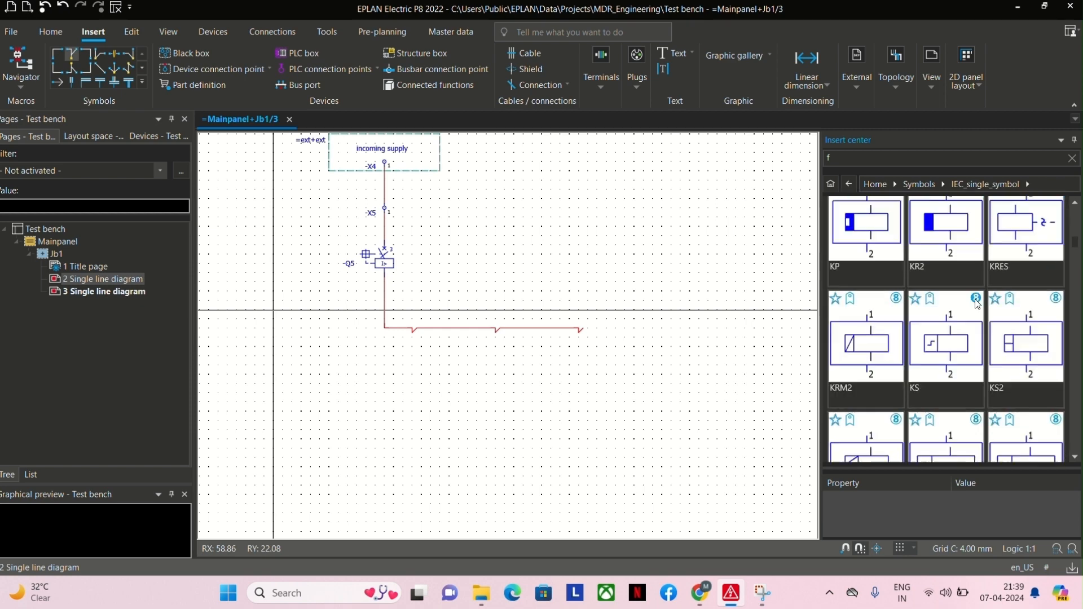
{"action": "scroll", "coordinate": [982, 302], "scroll_direction": "down", "scroll_amount": 15}
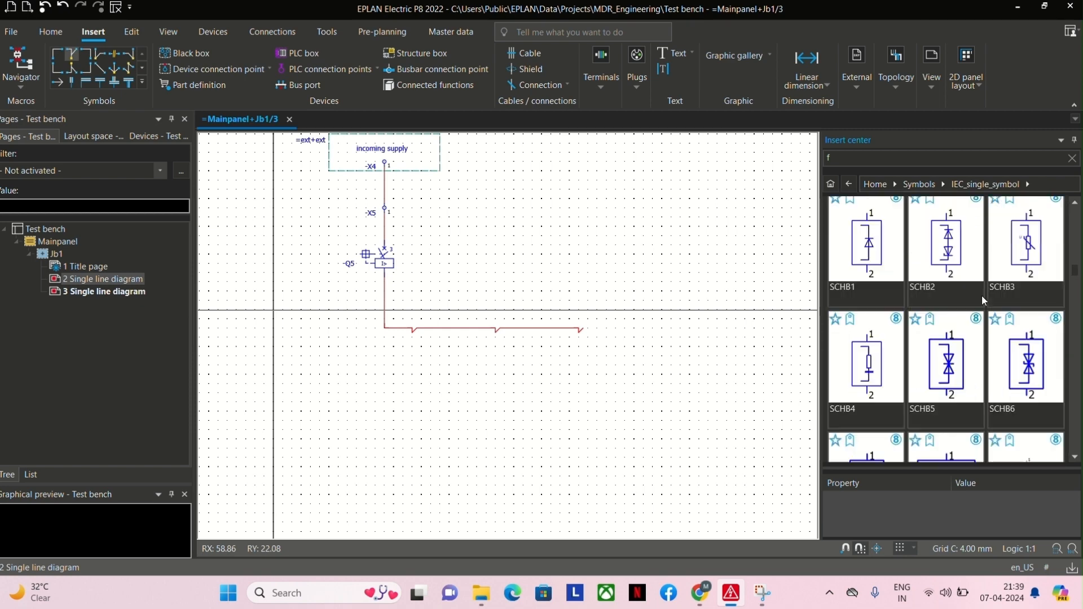
{"action": "scroll", "coordinate": [982, 299], "scroll_direction": "down", "scroll_amount": 5}
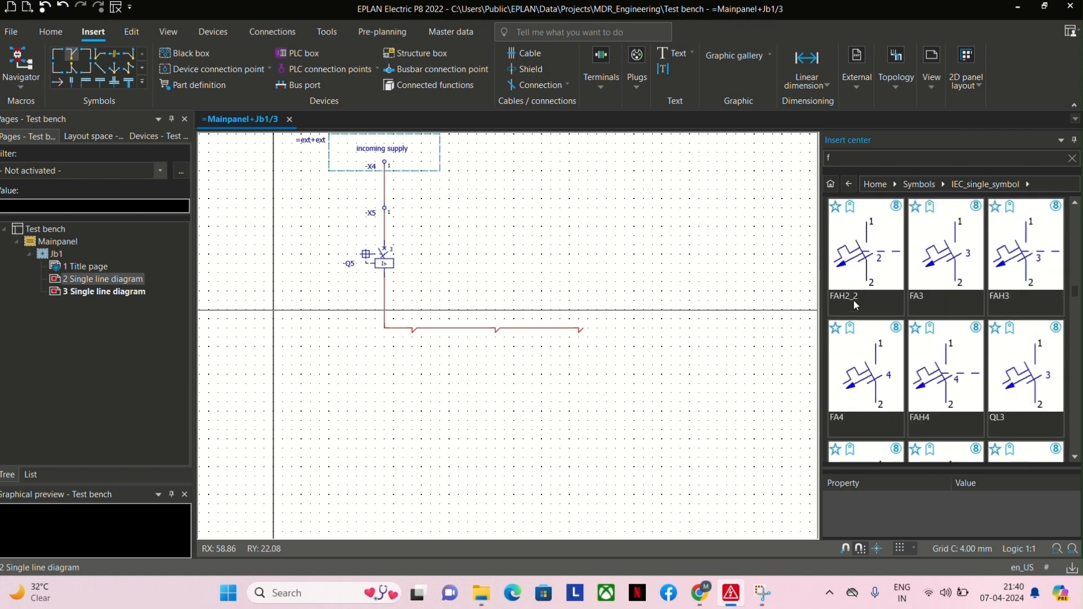
{"action": "left_click", "coordinate": [946, 254]}
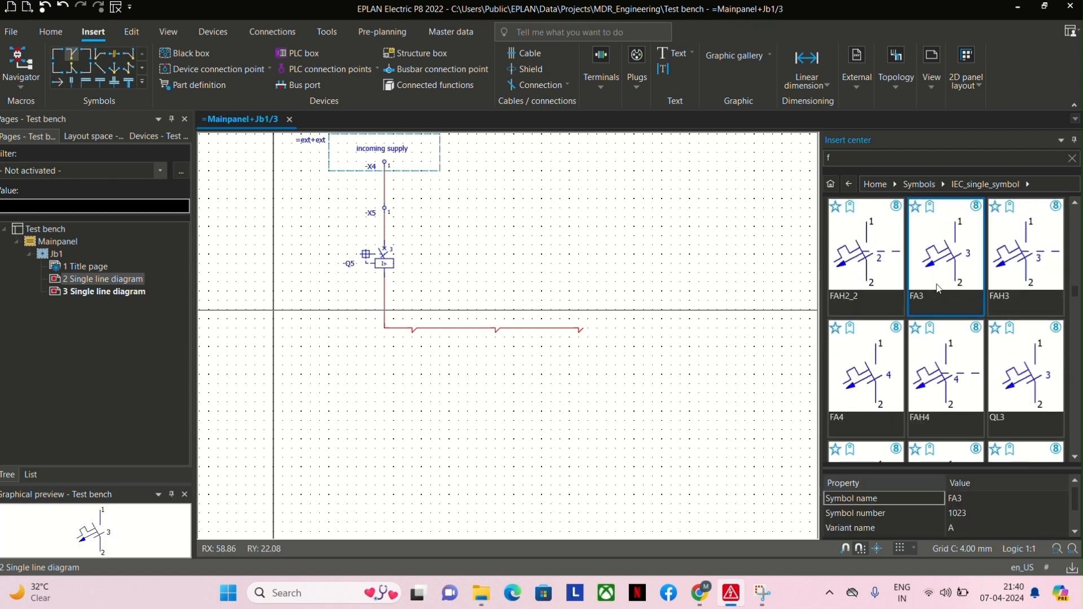
{"action": "left_click", "coordinate": [836, 297]}
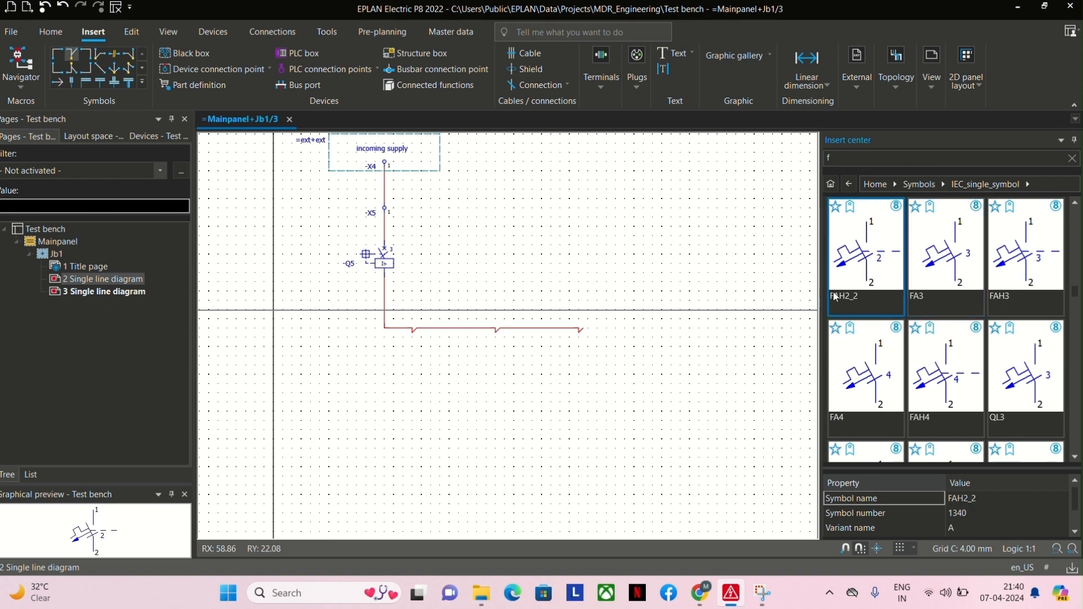
Insert three FAH2_2 circuit breakers with default properties below the branch T-nodes, at RX 15, 24 and 33 along RY 30.
{"action": "double_click", "coordinate": [866, 263]}
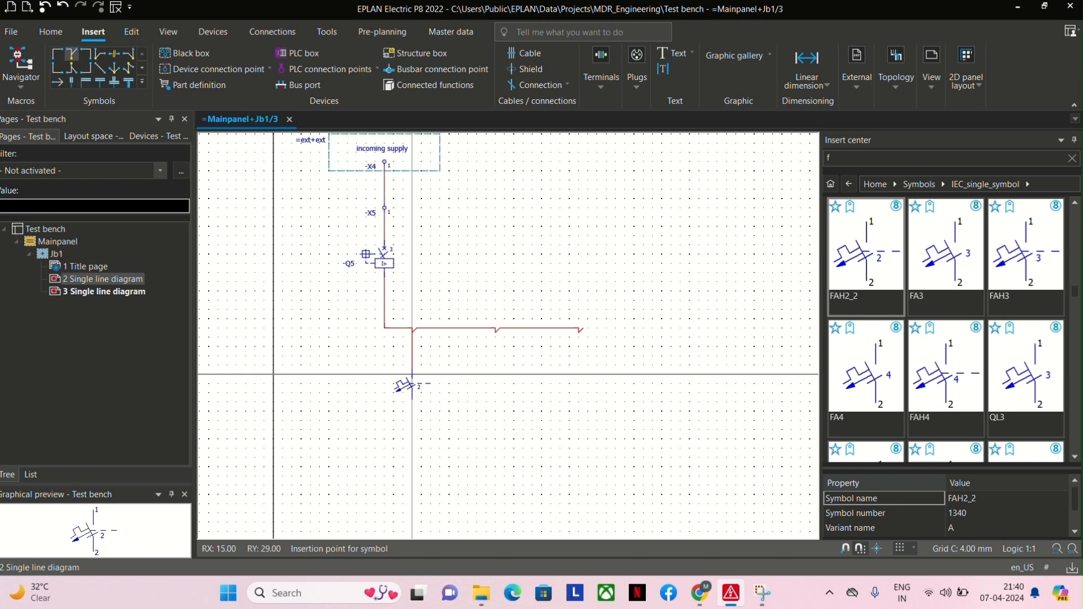
{"action": "left_click", "coordinate": [412, 384]}
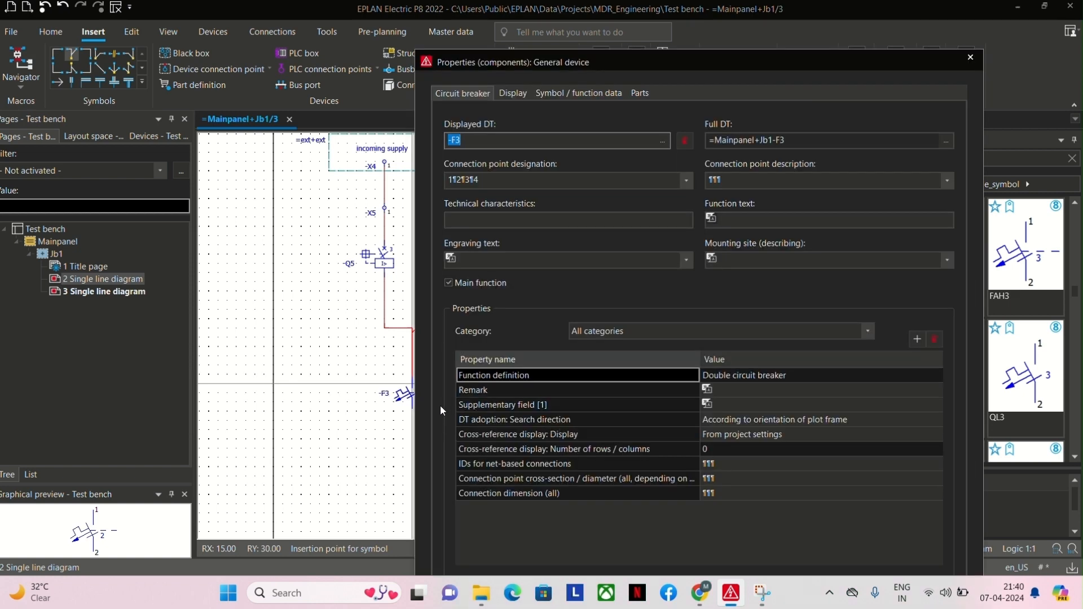
{"action": "key", "text": "Return"}
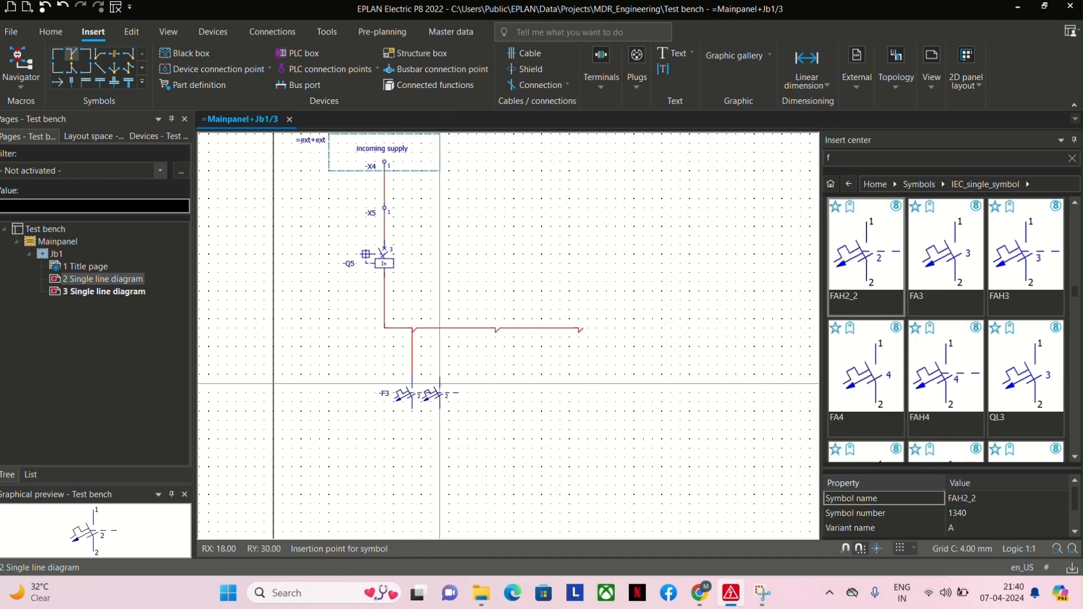
{"action": "left_click", "coordinate": [495, 384]}
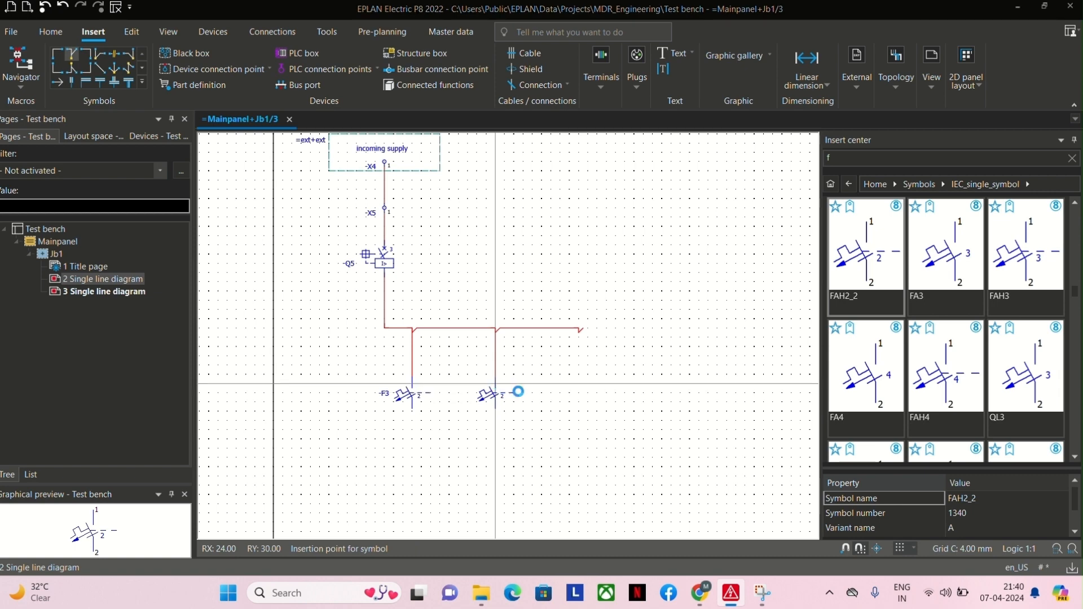
{"action": "key", "text": "Return"}
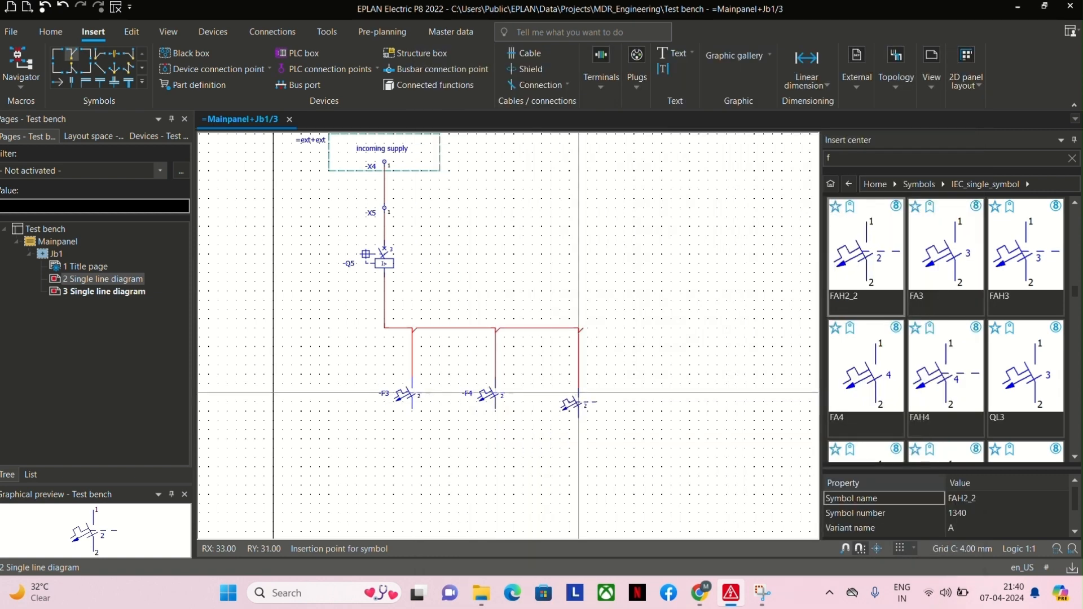
{"action": "left_click", "coordinate": [578, 385]}
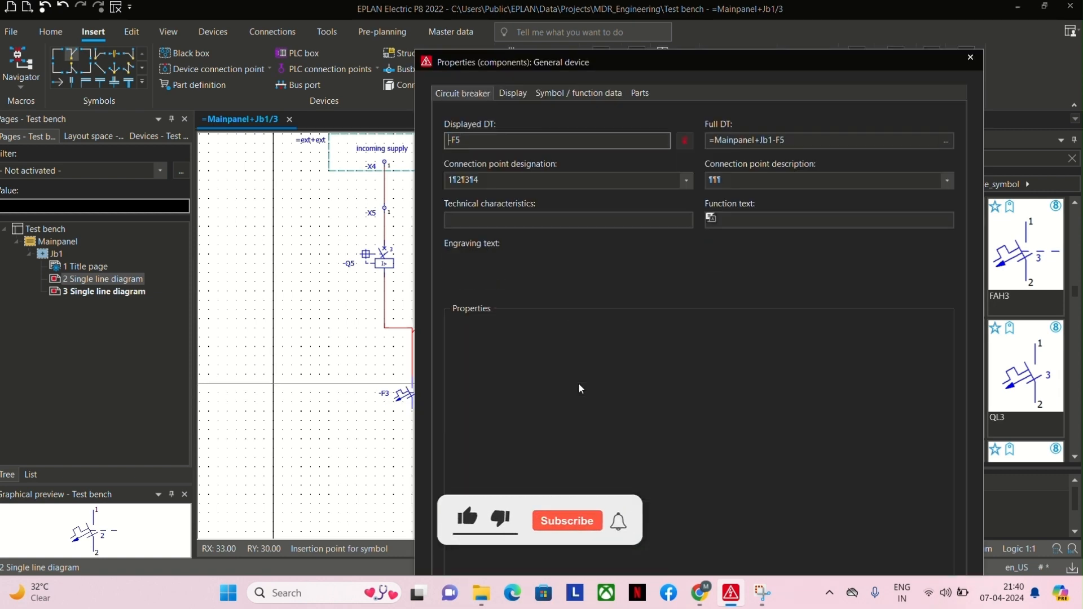
{"action": "key", "text": "Return"}
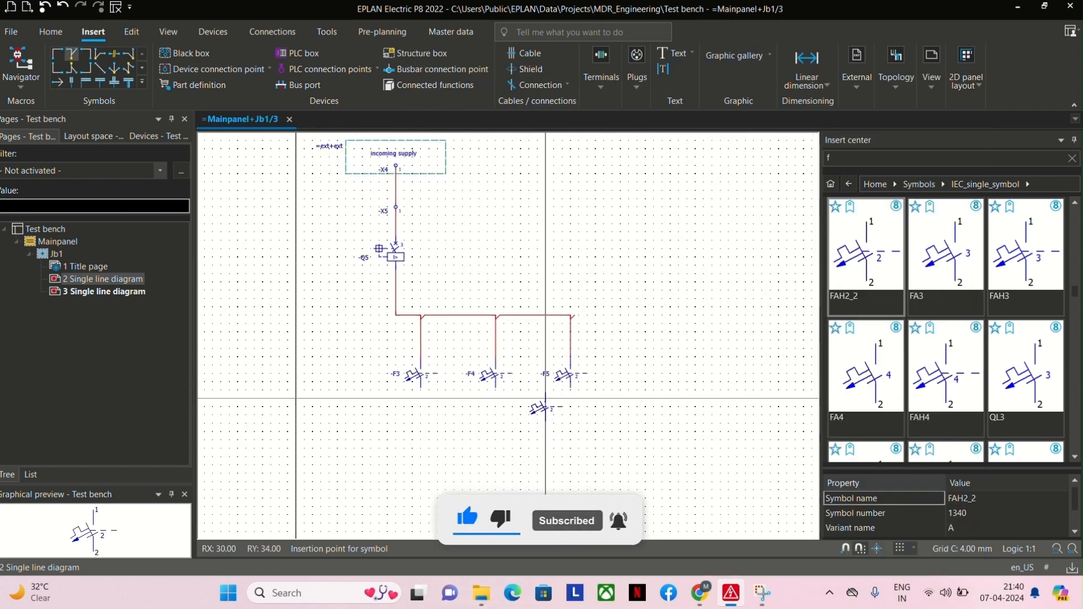
{"action": "key", "text": "Escape"}
Look through the IEC_single_symbol library for a load symbol to place below the branch circuit breakers.
{"action": "middle_click_drag", "start_coordinate": [420, 410], "coordinate": [395, 359]}
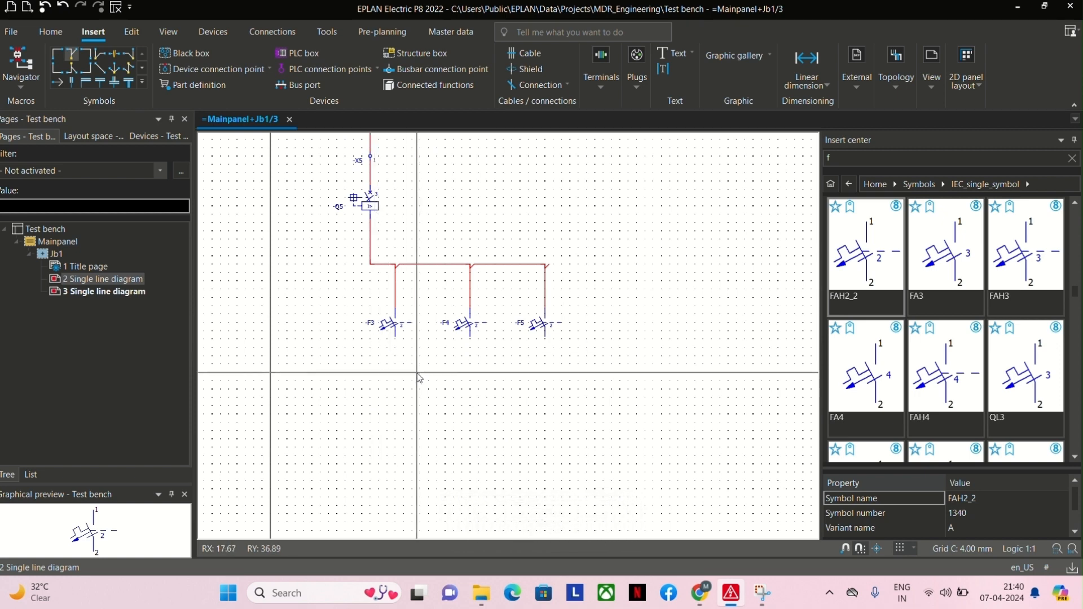
{"action": "scroll", "coordinate": [952, 353], "scroll_direction": "down", "scroll_amount": 3}
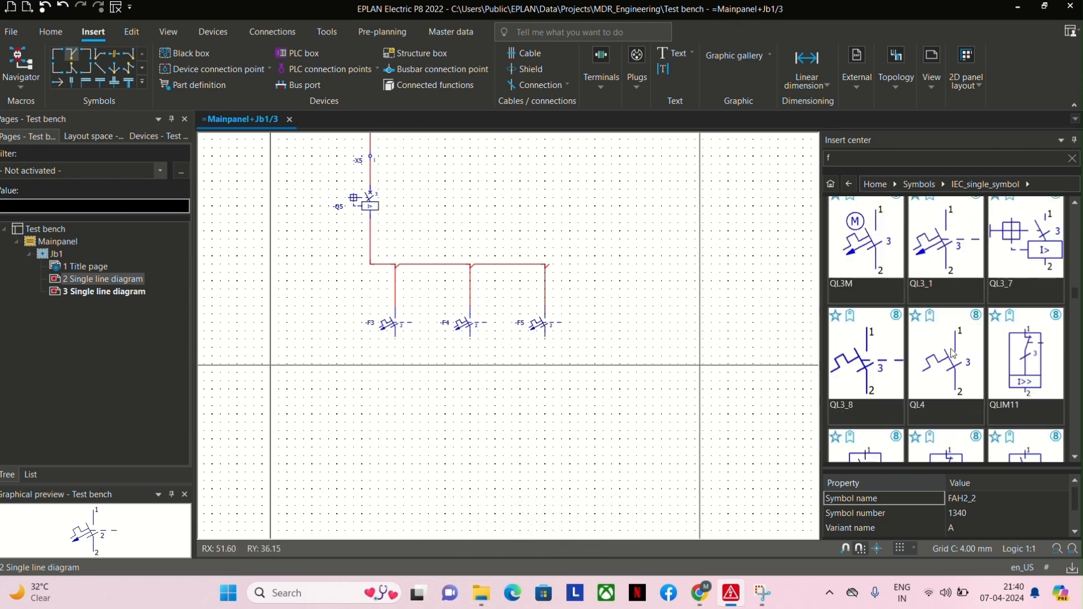
{"action": "scroll", "coordinate": [953, 354], "scroll_direction": "down", "scroll_amount": 5}
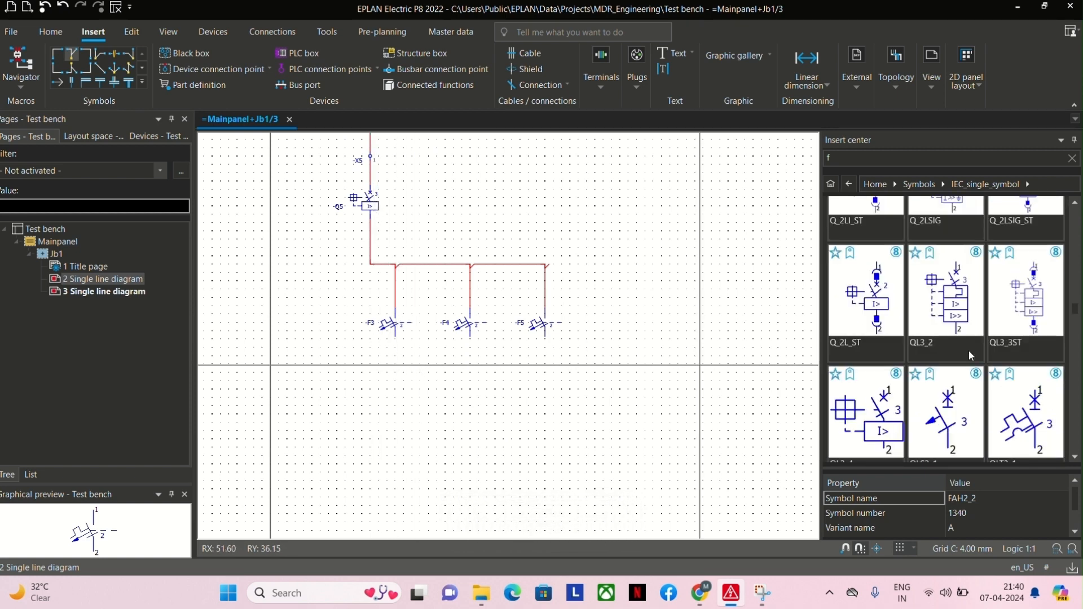
{"action": "scroll", "coordinate": [969, 350], "scroll_direction": "down", "scroll_amount": 6}
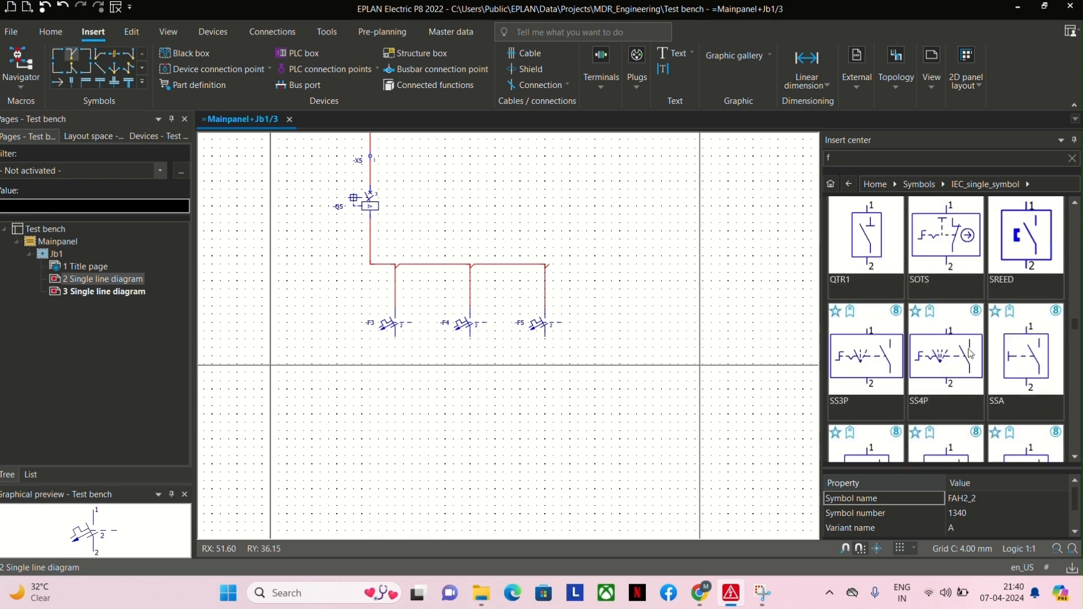
{"action": "scroll", "coordinate": [969, 354], "scroll_direction": "down", "scroll_amount": 5}
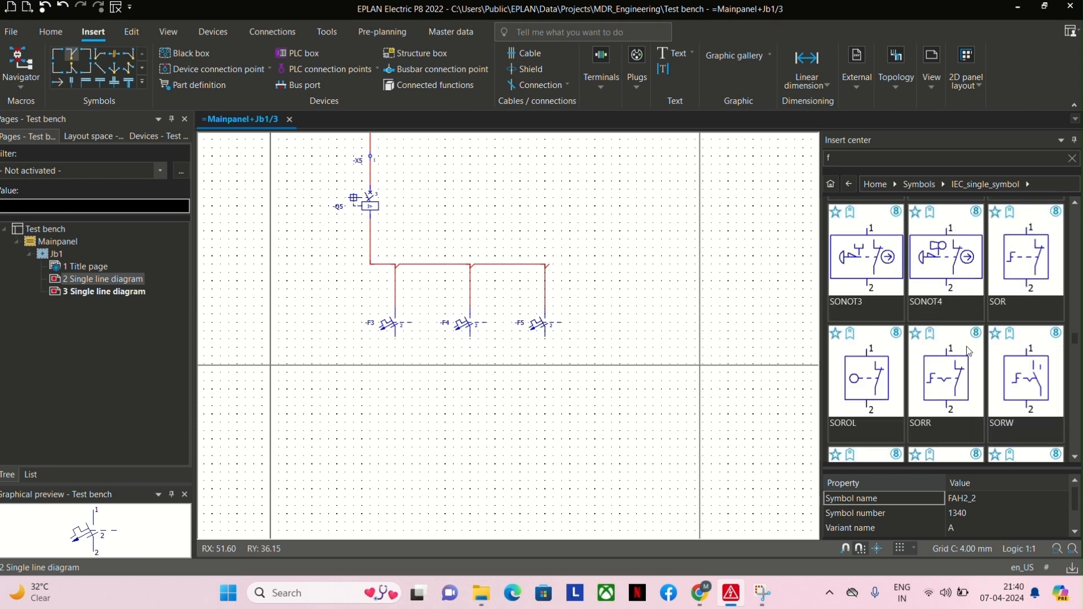
{"action": "scroll", "coordinate": [969, 351], "scroll_direction": "down", "scroll_amount": 6}
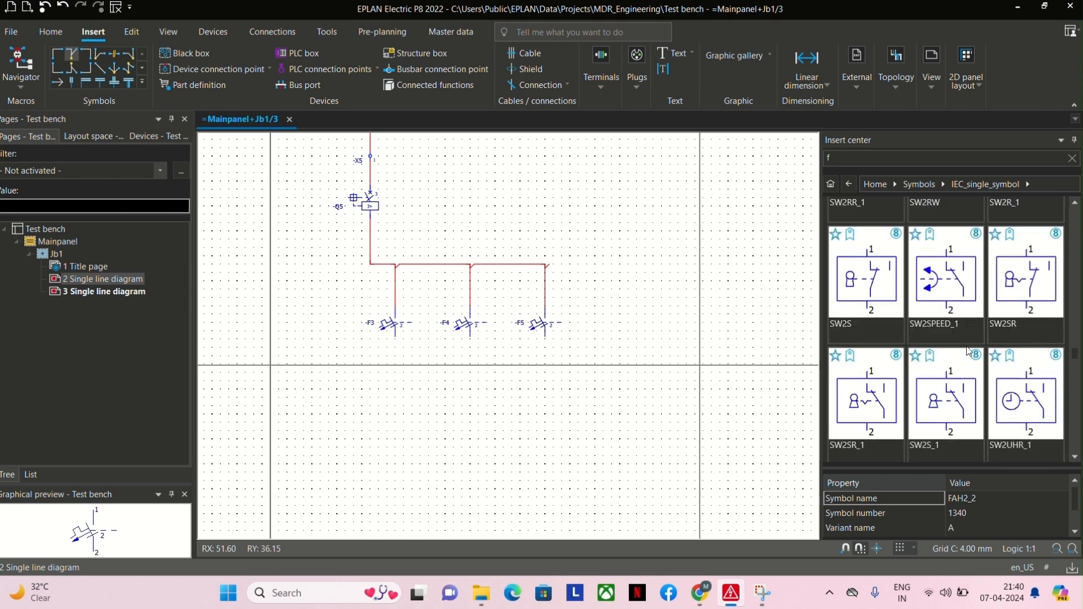
{"action": "scroll", "coordinate": [967, 351], "scroll_direction": "down", "scroll_amount": 6}
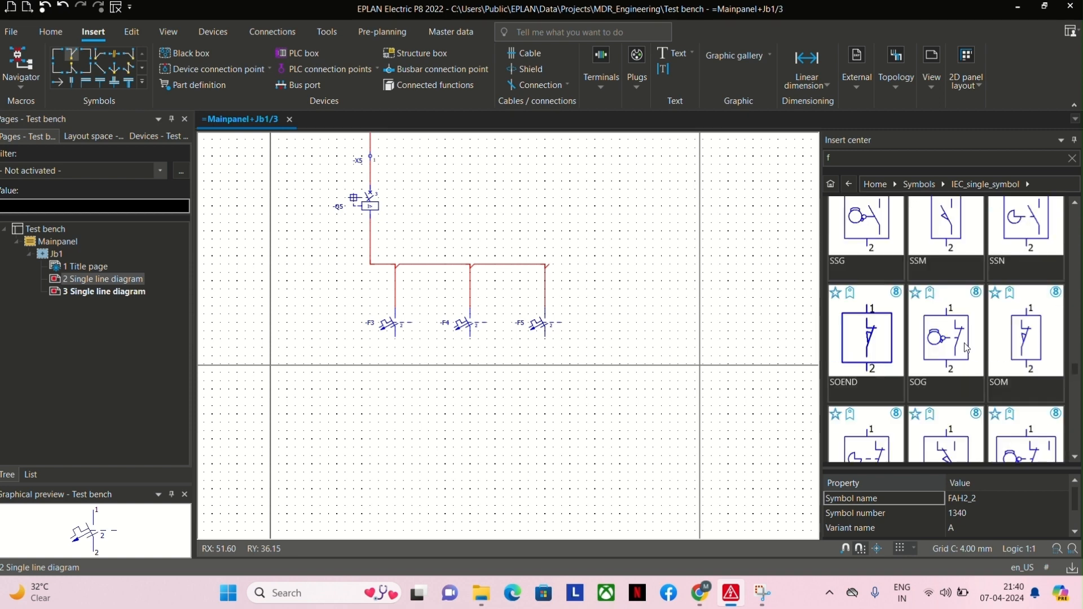
{"action": "scroll", "coordinate": [966, 347], "scroll_direction": "down", "scroll_amount": 5}
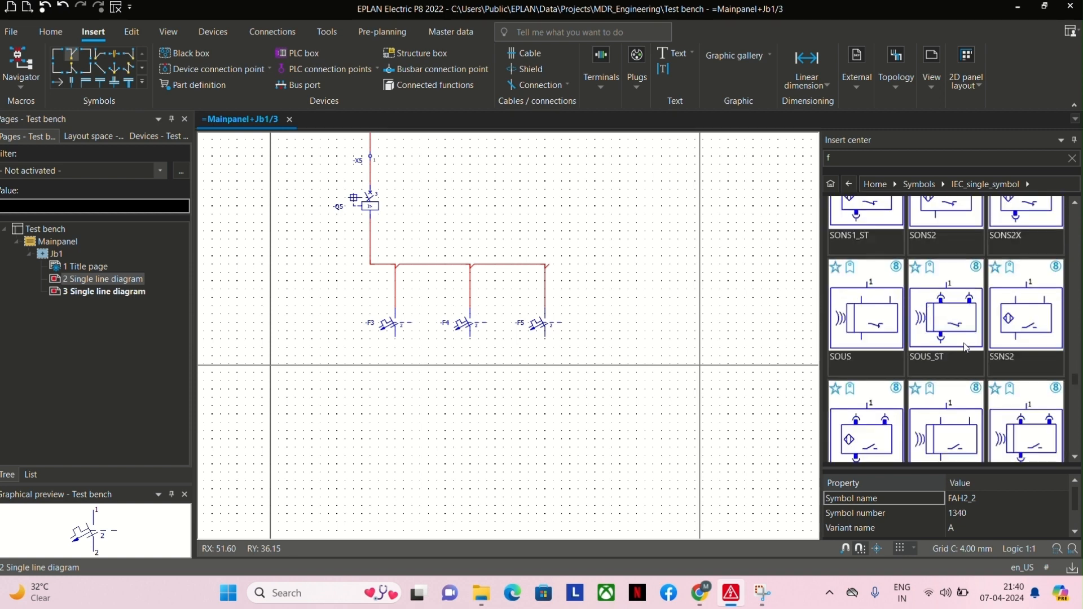
{"action": "scroll", "coordinate": [965, 347], "scroll_direction": "down", "scroll_amount": 5}
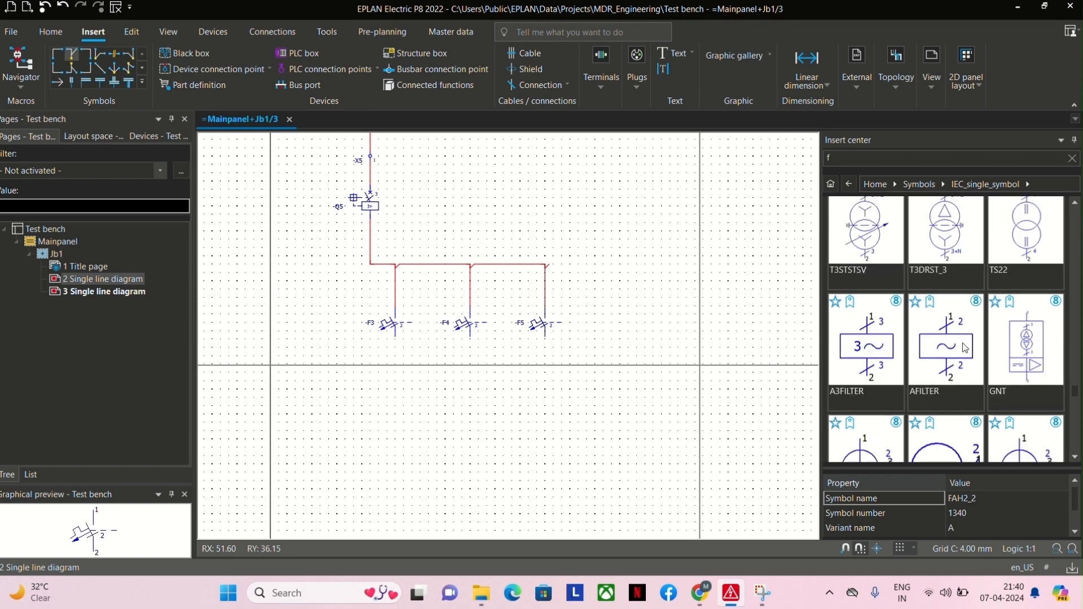
{"action": "scroll", "coordinate": [964, 348], "scroll_direction": "down", "scroll_amount": 5}
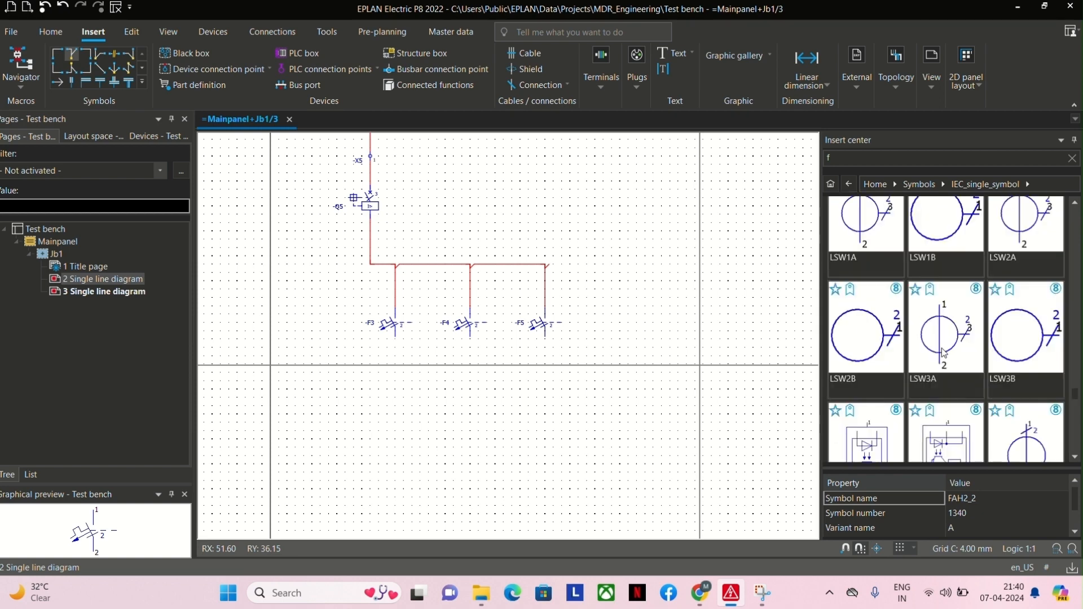
{"action": "scroll", "coordinate": [943, 353], "scroll_direction": "down", "scroll_amount": 1}
Insert two G32 converters with default properties at RY 40, RX 15 and 25, and shift the second directly below breaker F4.
{"action": "double_click", "coordinate": [865, 355]}
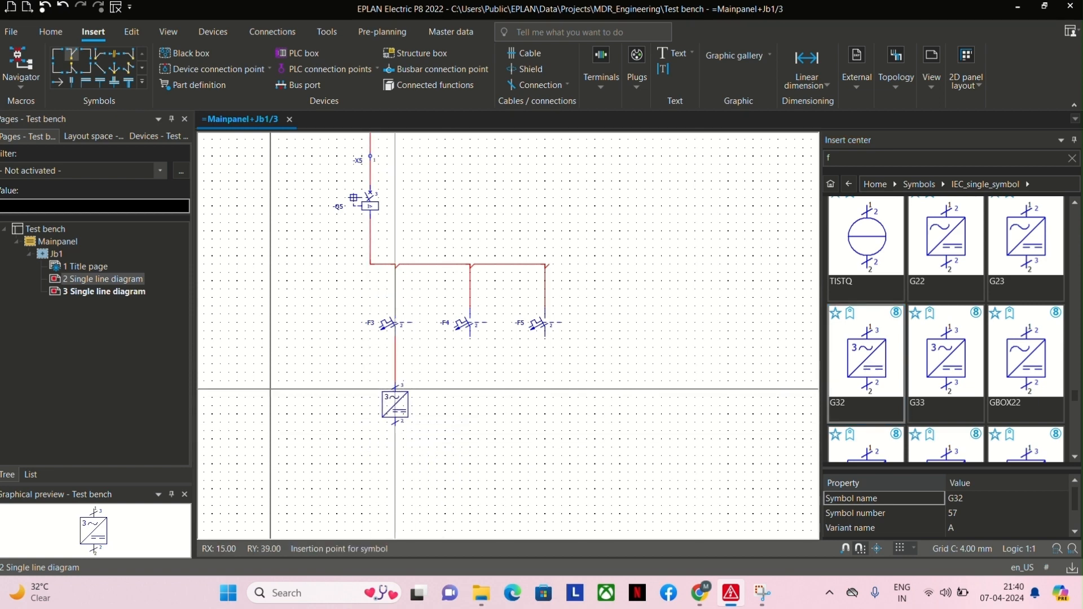
{"action": "left_click", "coordinate": [395, 397]}
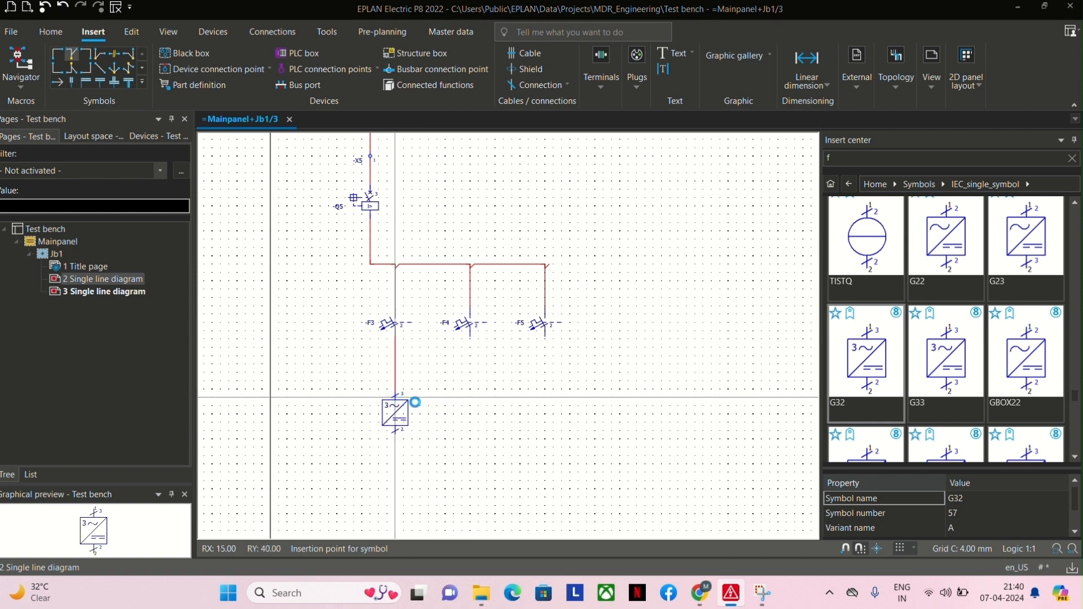
{"action": "key", "text": "Return"}
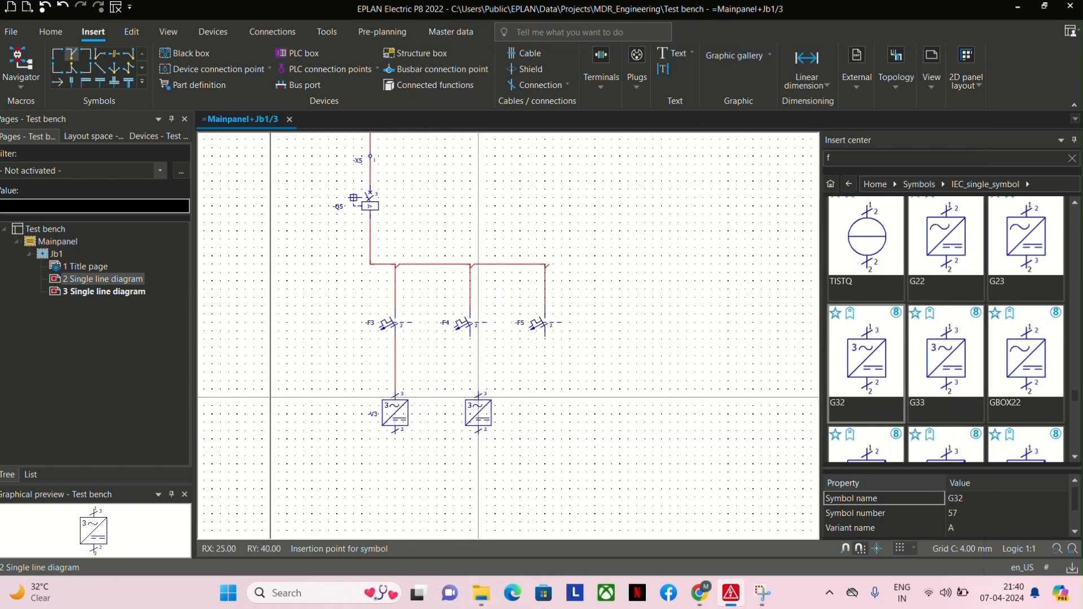
{"action": "left_click", "coordinate": [478, 398]}
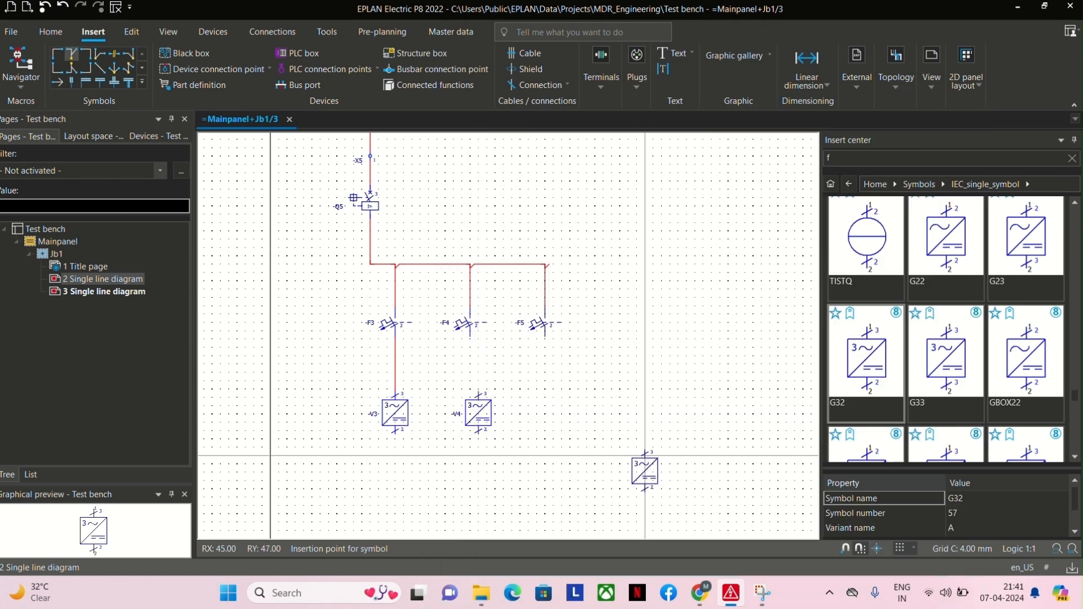
{"action": "key", "text": "Escape"}
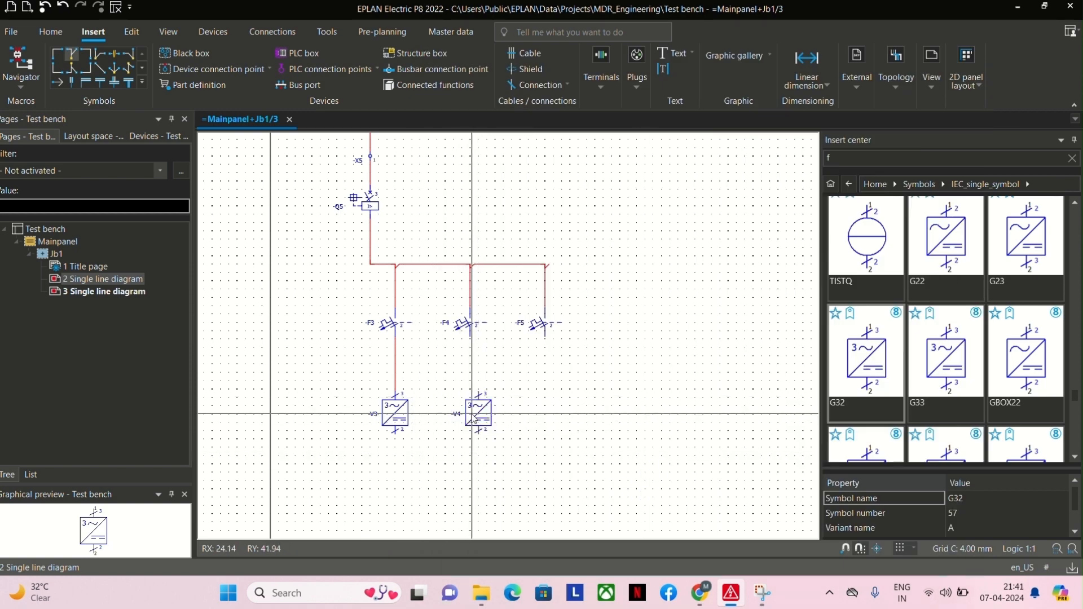
{"action": "mouse_move", "coordinate": [473, 414]}
{"action": "left_mouse_down"}
{"action": "mouse_move", "coordinate": [459, 411]}
{"action": "mouse_move", "coordinate": [470, 410]}
{"action": "left_mouse_up"}
Insert an M2W_1 single-phase motor from the IEC_single_symbol library with default properties below breaker F5, at RX 33, RY 42.
{"action": "scroll", "coordinate": [880, 401], "scroll_direction": "down", "scroll_amount": 3}
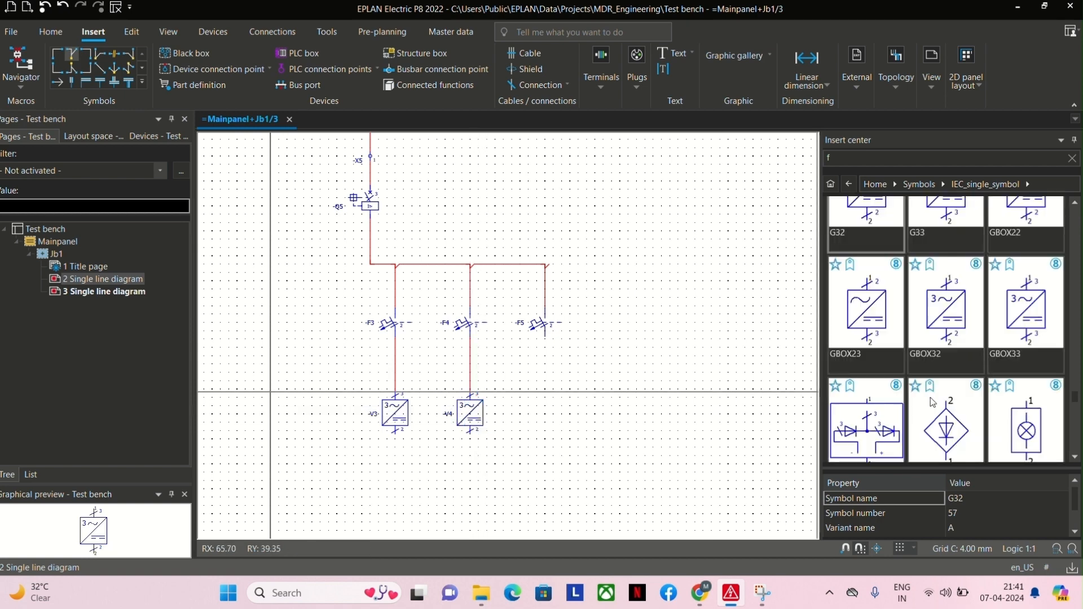
{"action": "scroll", "coordinate": [932, 402], "scroll_direction": "down", "scroll_amount": 3}
{"action": "scroll", "coordinate": [932, 397], "scroll_direction": "down", "scroll_amount": 5}
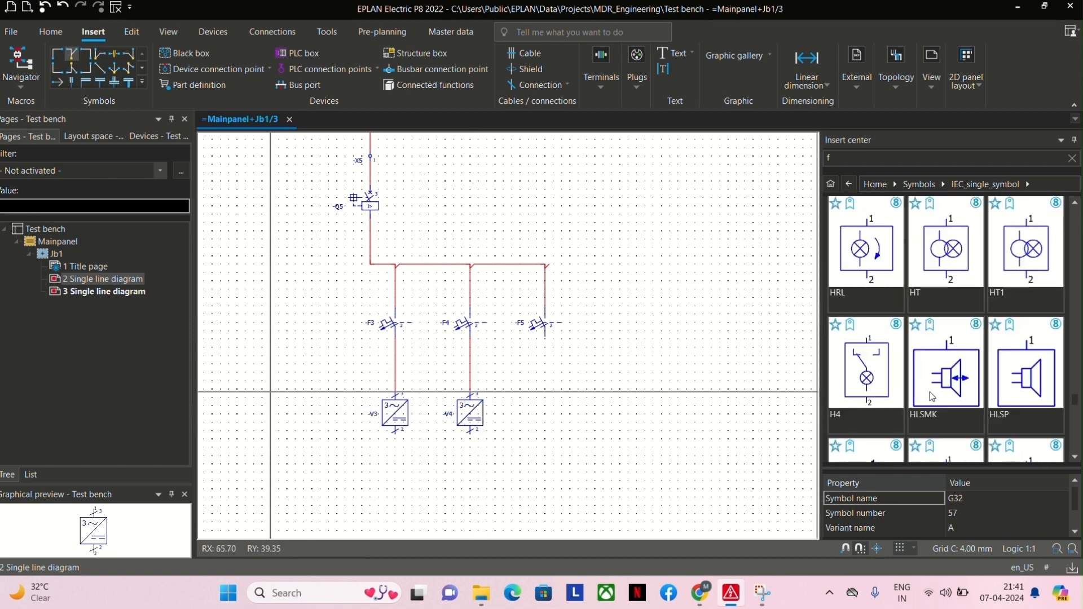
{"action": "scroll", "coordinate": [929, 389], "scroll_direction": "down", "scroll_amount": 5}
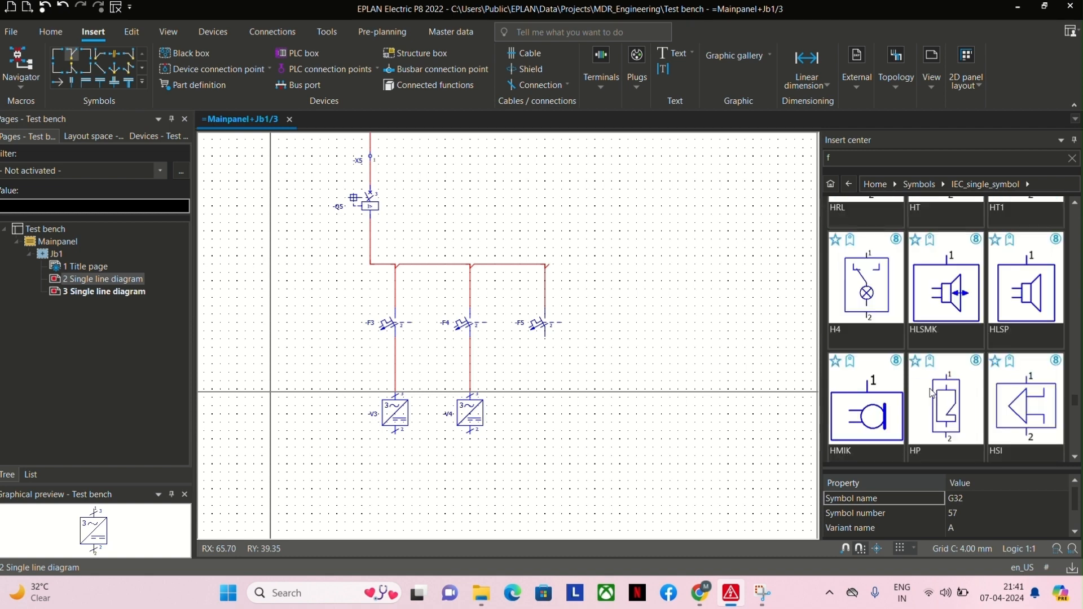
{"action": "scroll", "coordinate": [930, 391], "scroll_direction": "down", "scroll_amount": 5}
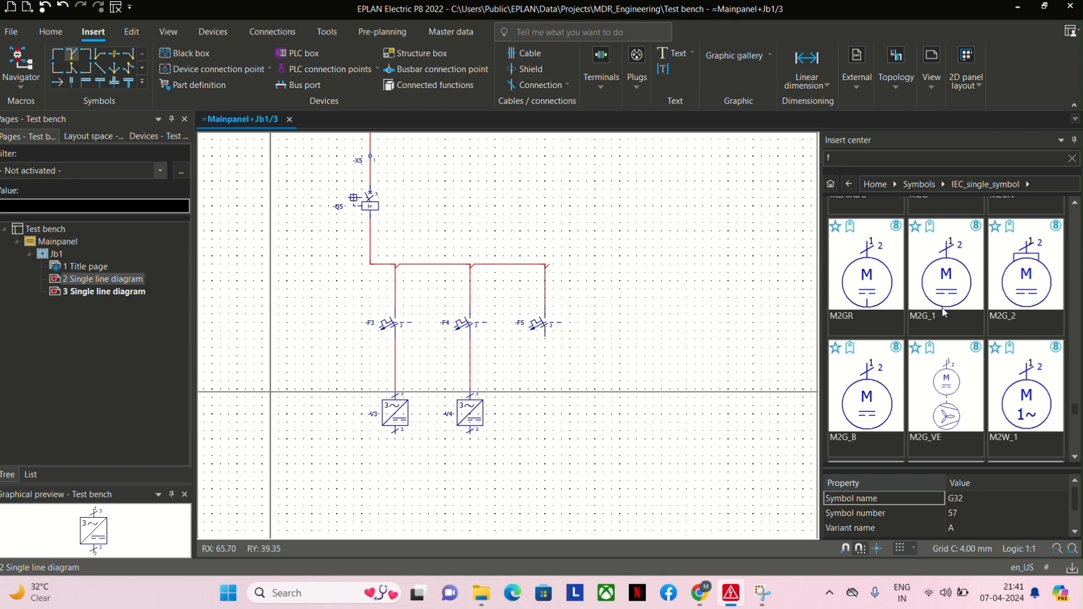
{"action": "scroll", "coordinate": [945, 312], "scroll_direction": "down", "scroll_amount": 2}
{"action": "double_click", "coordinate": [1026, 316]}
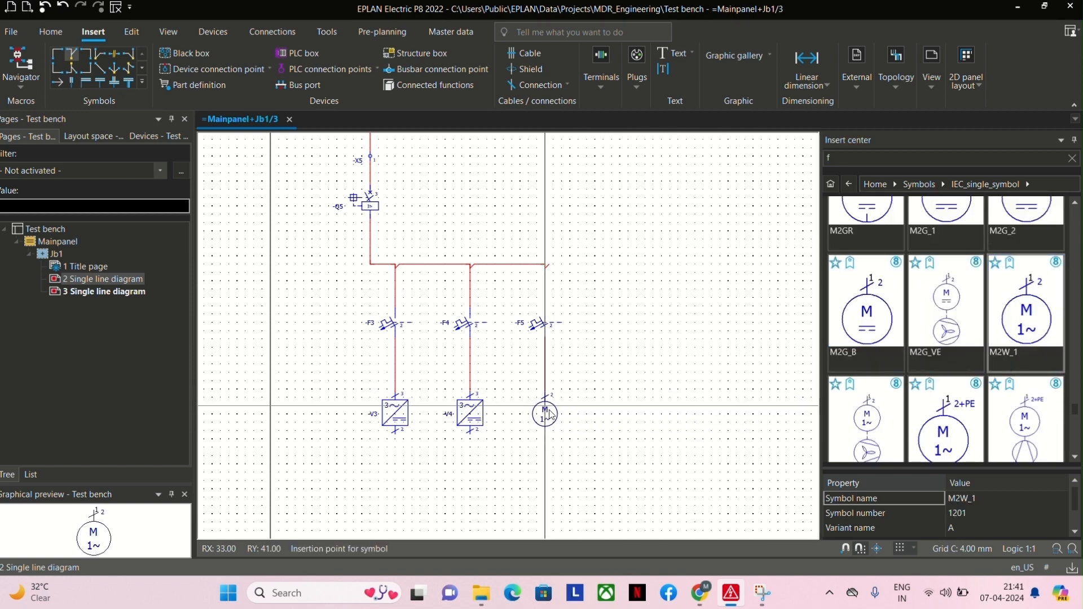
{"action": "left_click", "coordinate": [545, 422]}
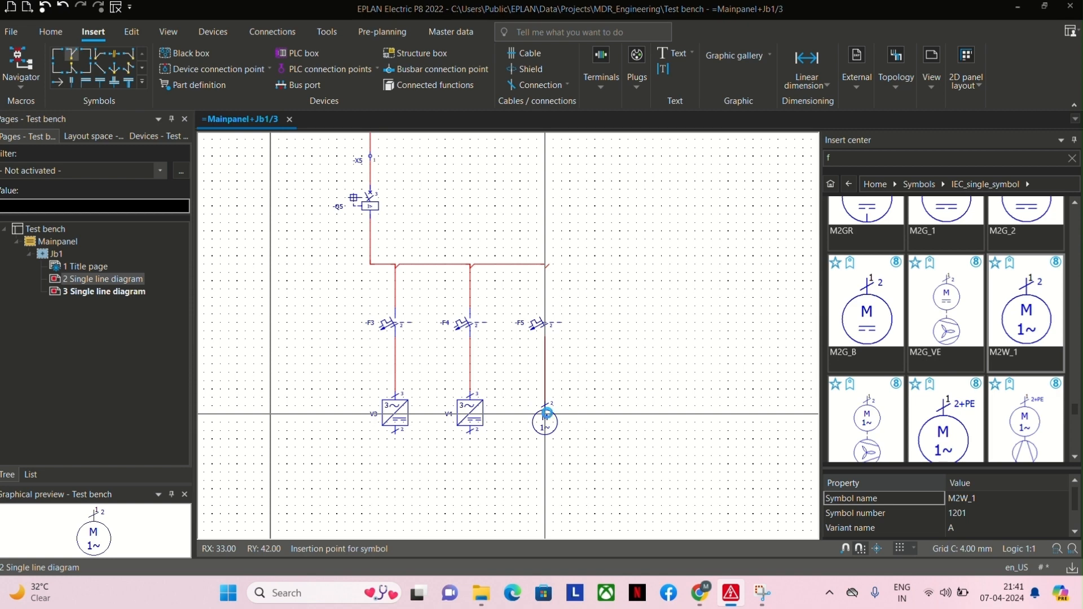
{"action": "key", "text": "Return"}
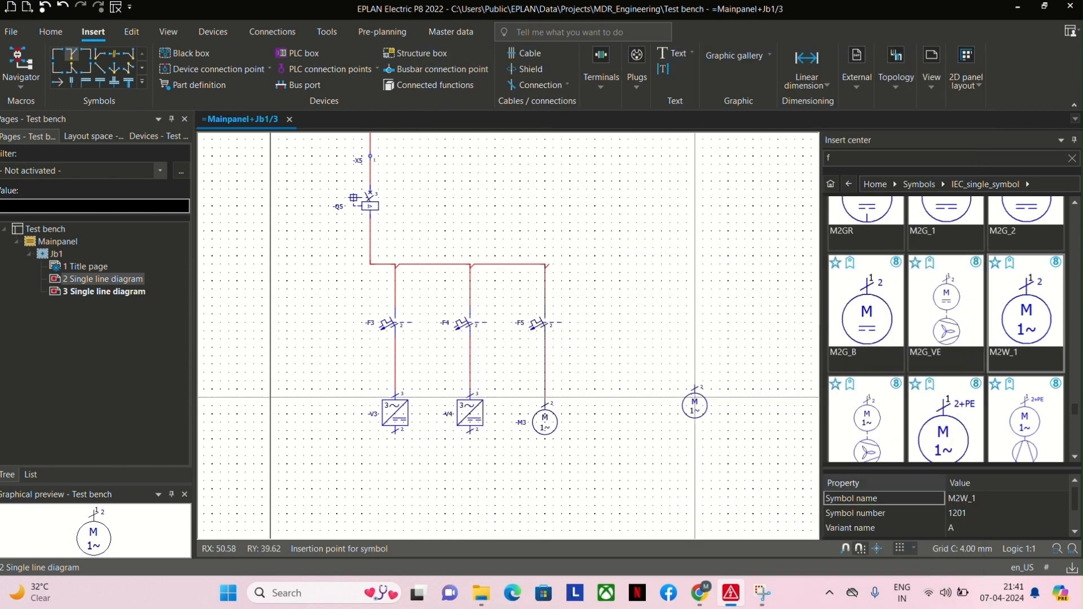
{"action": "key", "text": "Escape"}
Delete circuit breaker F5 from the motor branch.
{"action": "scroll", "coordinate": [510, 304], "scroll_direction": "up", "scroll_amount": 2}
{"action": "left_click_drag", "start_coordinate": [506, 304], "coordinate": [575, 347]}
{"action": "key", "text": "Delete"}
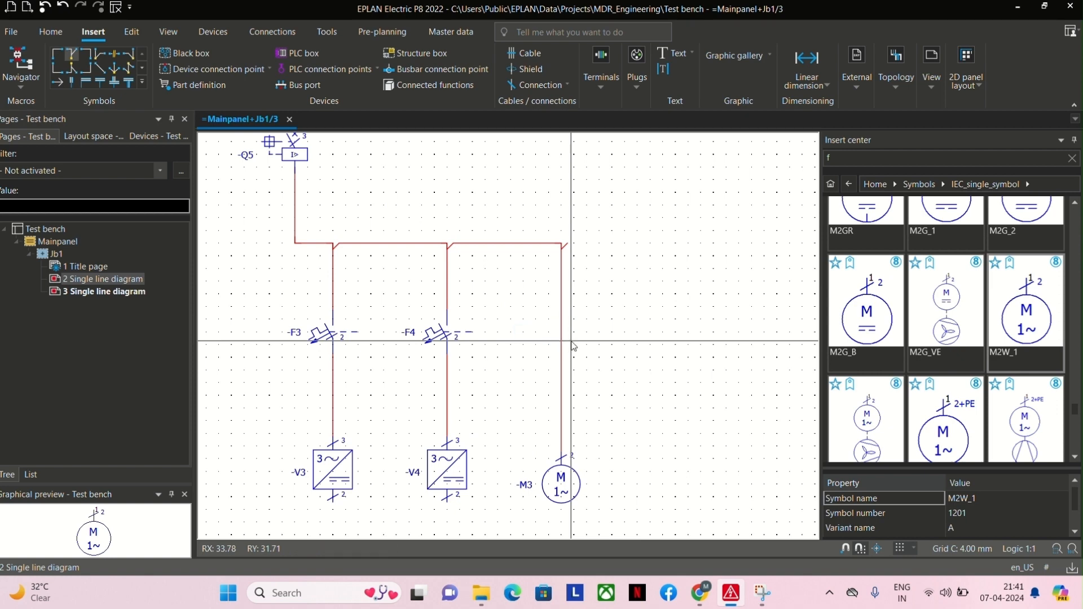
Look through the IEC_single_symbol library for a different motor branch protection symbol and check the symbol description of Q_4LI.
{"action": "scroll", "coordinate": [953, 347], "scroll_direction": "down", "scroll_amount": 5}
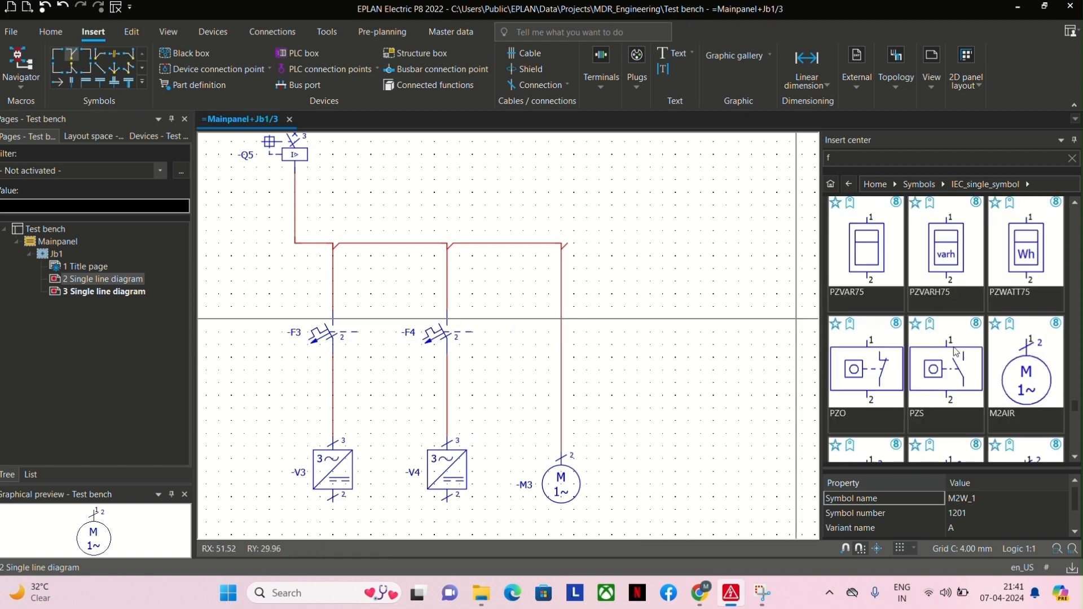
{"action": "scroll", "coordinate": [956, 351], "scroll_direction": "down", "scroll_amount": 4}
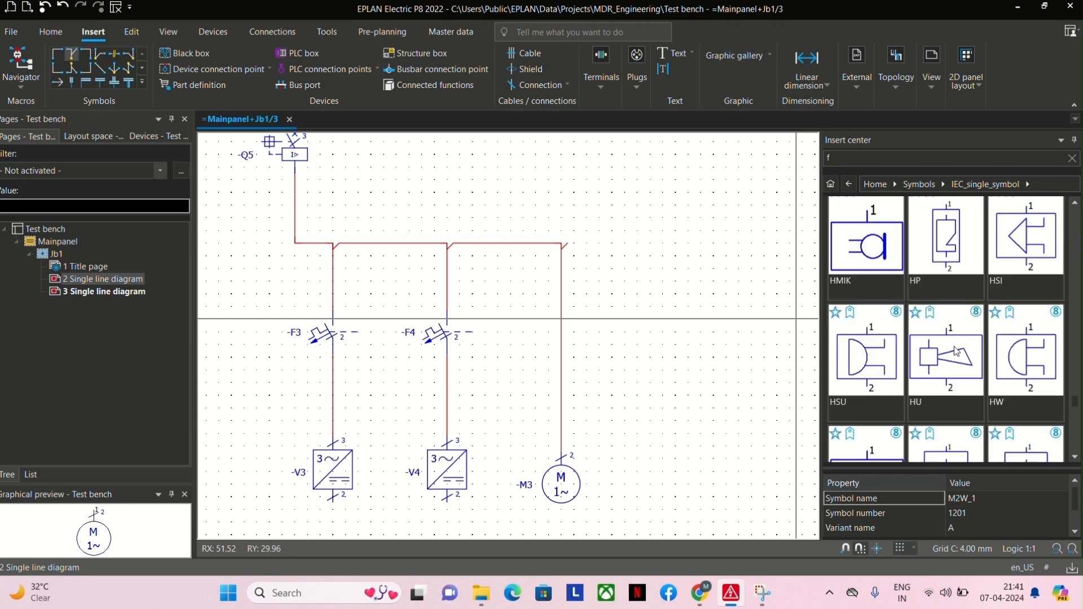
{"action": "scroll", "coordinate": [955, 348], "scroll_direction": "up", "scroll_amount": 3}
{"action": "scroll", "coordinate": [957, 349], "scroll_direction": "down", "scroll_amount": 5}
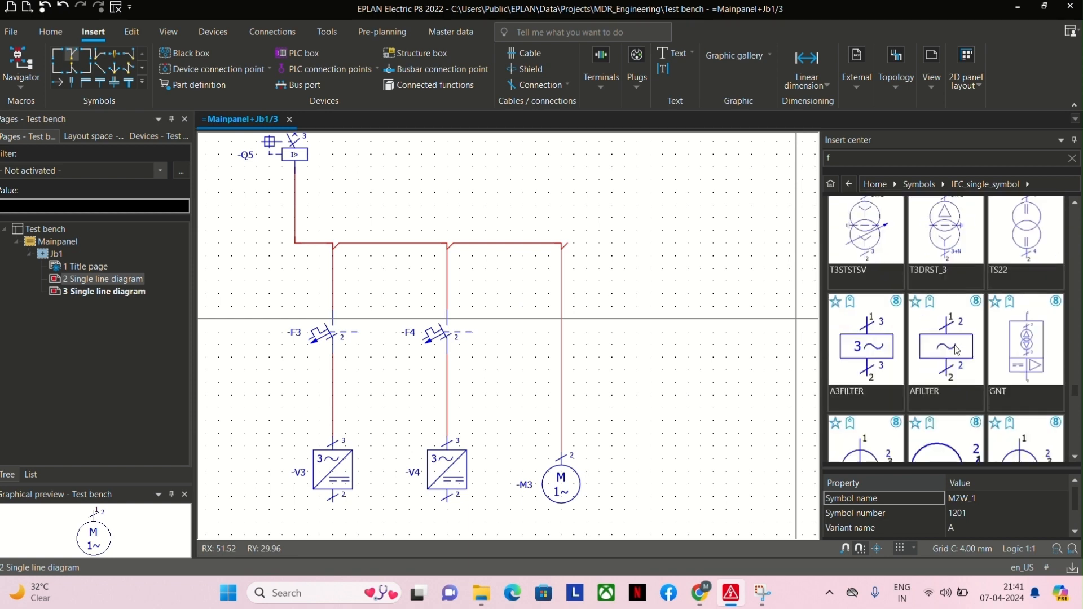
{"action": "scroll", "coordinate": [956, 350], "scroll_direction": "down", "scroll_amount": 5}
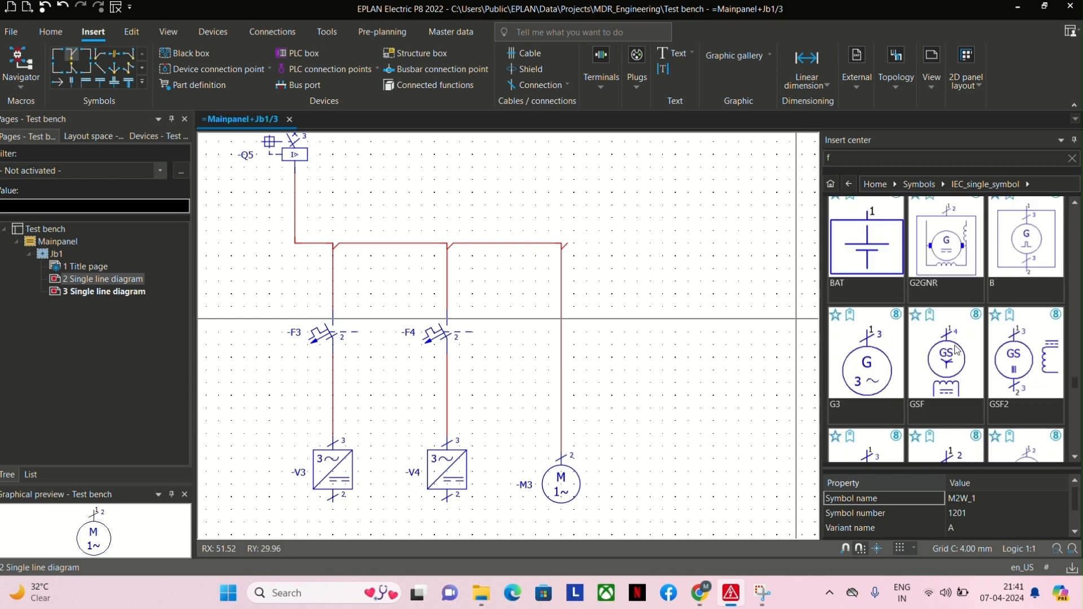
{"action": "scroll", "coordinate": [956, 349], "scroll_direction": "down", "scroll_amount": 5}
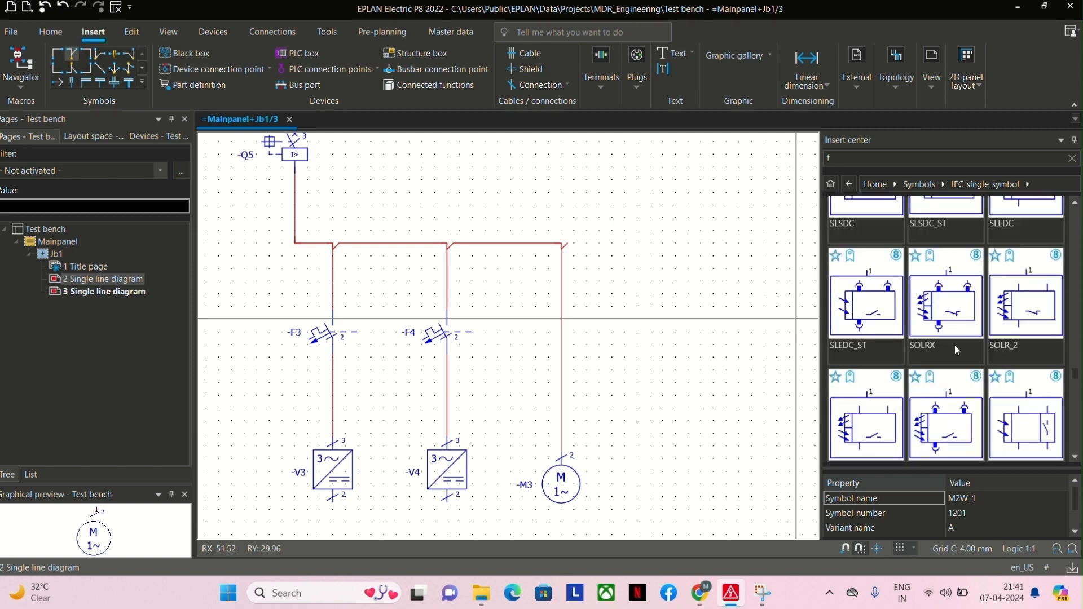
{"action": "scroll", "coordinate": [956, 348], "scroll_direction": "down", "scroll_amount": 5}
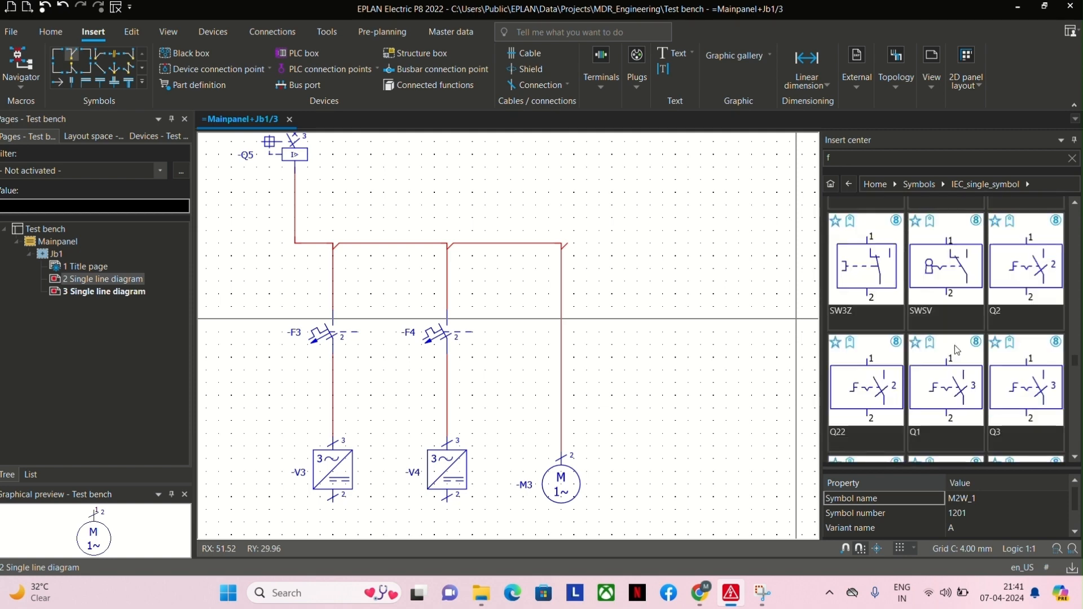
{"action": "scroll", "coordinate": [956, 349], "scroll_direction": "up", "scroll_amount": 3}
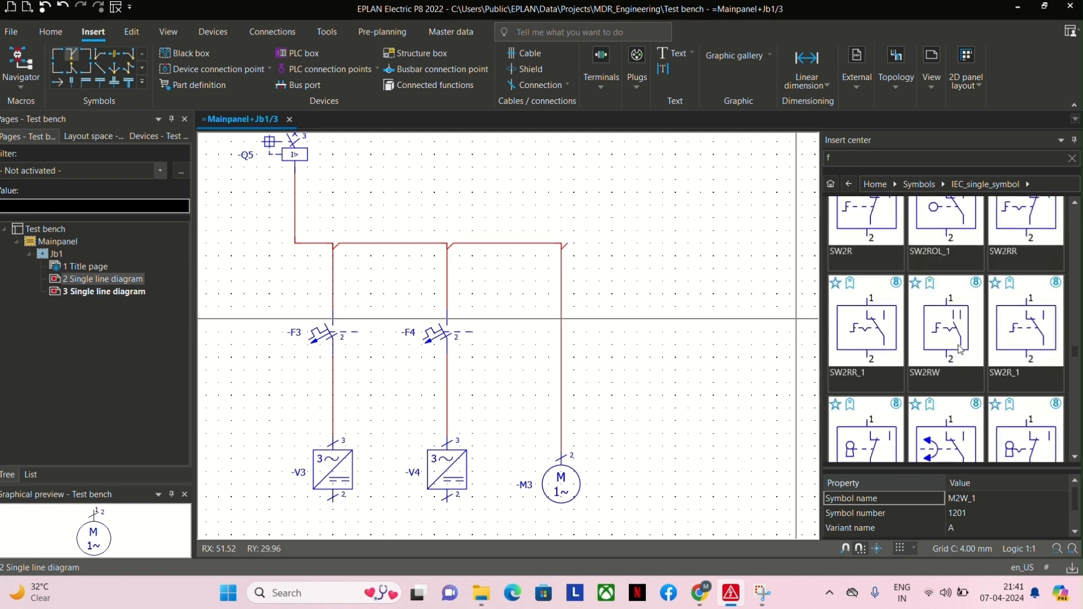
{"action": "scroll", "coordinate": [958, 349], "scroll_direction": "up", "scroll_amount": 5}
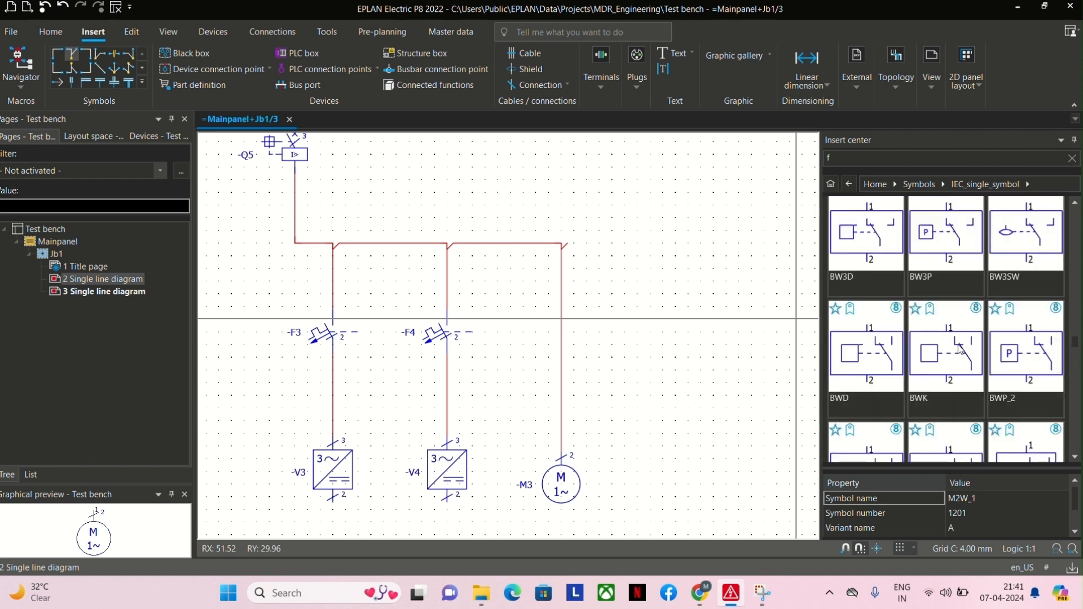
{"action": "scroll", "coordinate": [960, 349], "scroll_direction": "down", "scroll_amount": 4}
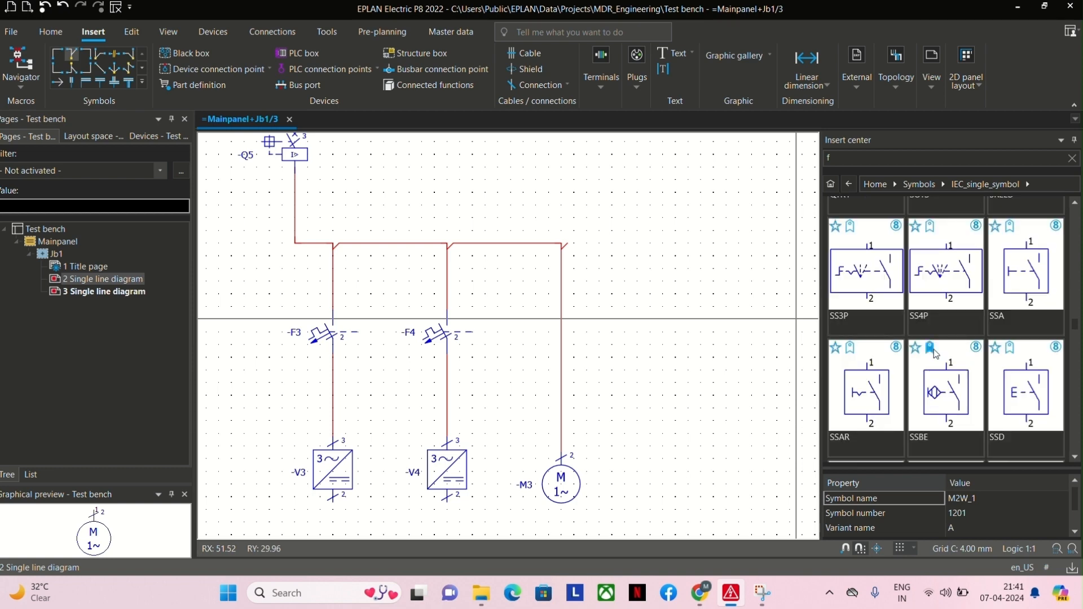
{"action": "scroll", "coordinate": [927, 321], "scroll_direction": "down", "scroll_amount": 3}
{"action": "scroll", "coordinate": [942, 327], "scroll_direction": "down", "scroll_amount": 3}
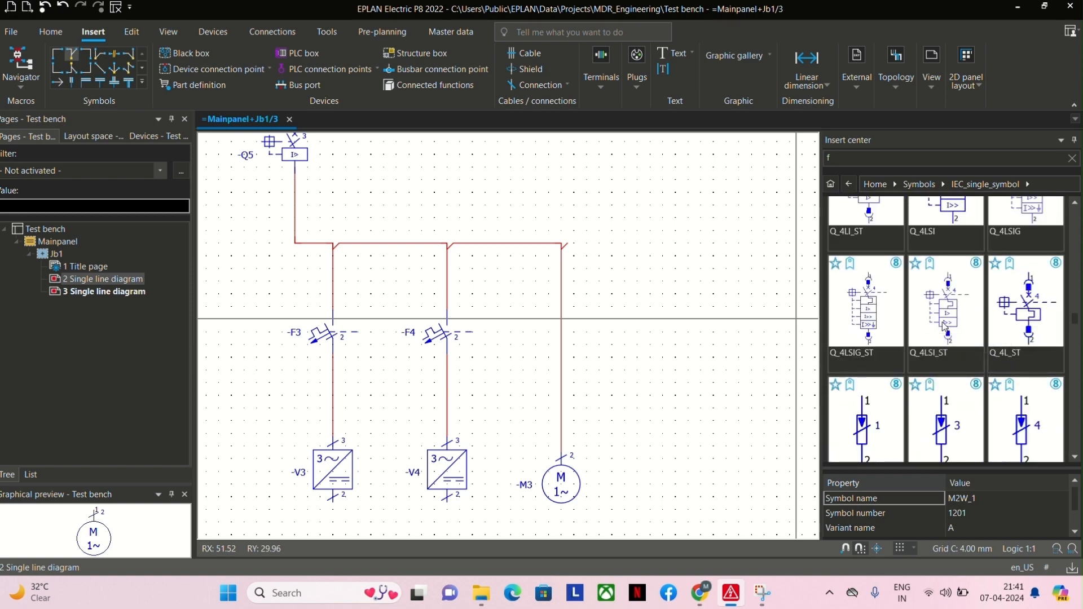
{"action": "scroll", "coordinate": [945, 326], "scroll_direction": "down", "scroll_amount": 3}
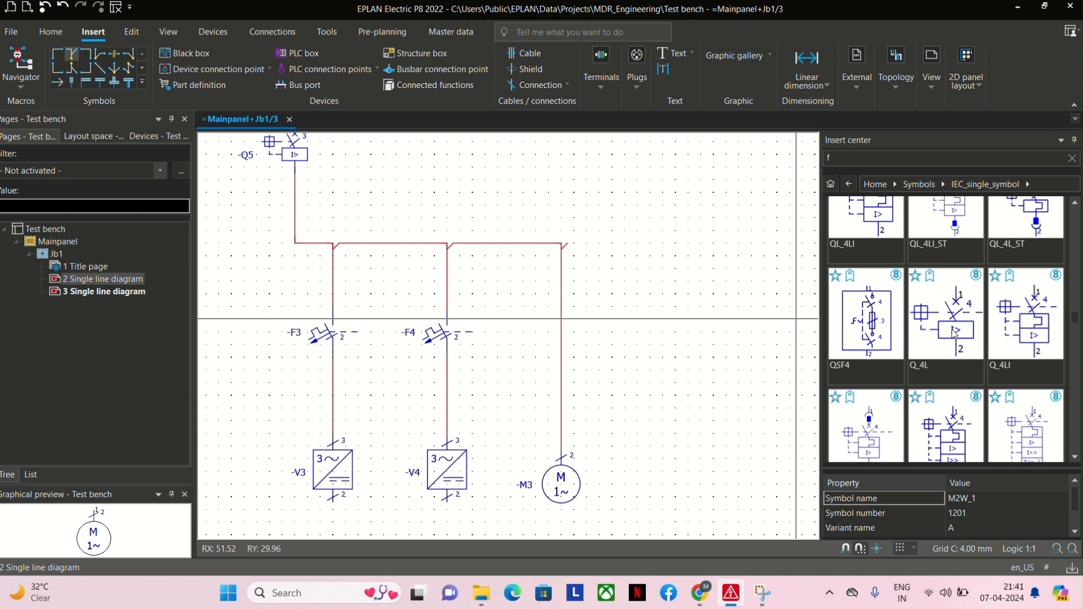
{"action": "left_click", "coordinate": [1034, 332]}
{"action": "scroll", "coordinate": [986, 499], "scroll_direction": "down", "scroll_amount": 1}
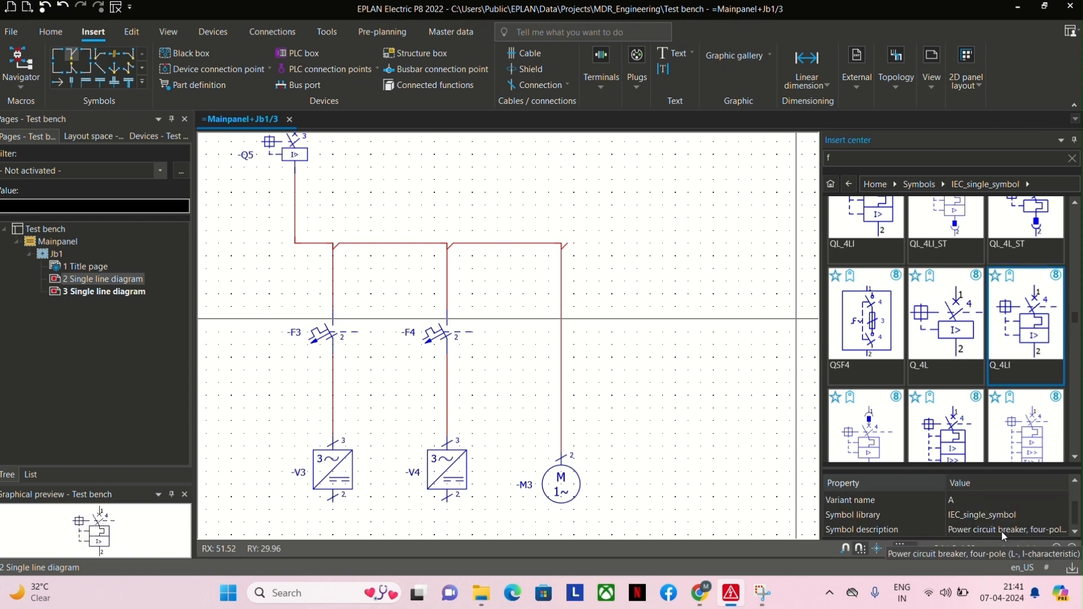
Search the insert center for mpcb.
{"action": "scroll", "coordinate": [1004, 365], "scroll_direction": "up", "scroll_amount": 1}
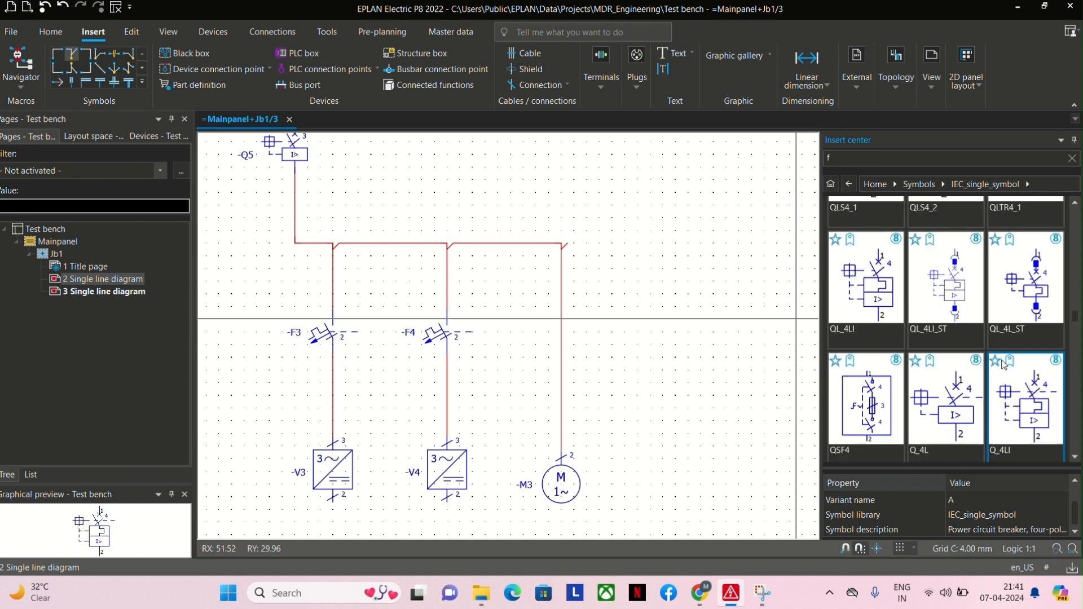
{"action": "scroll", "coordinate": [1004, 366], "scroll_direction": "up", "scroll_amount": 1}
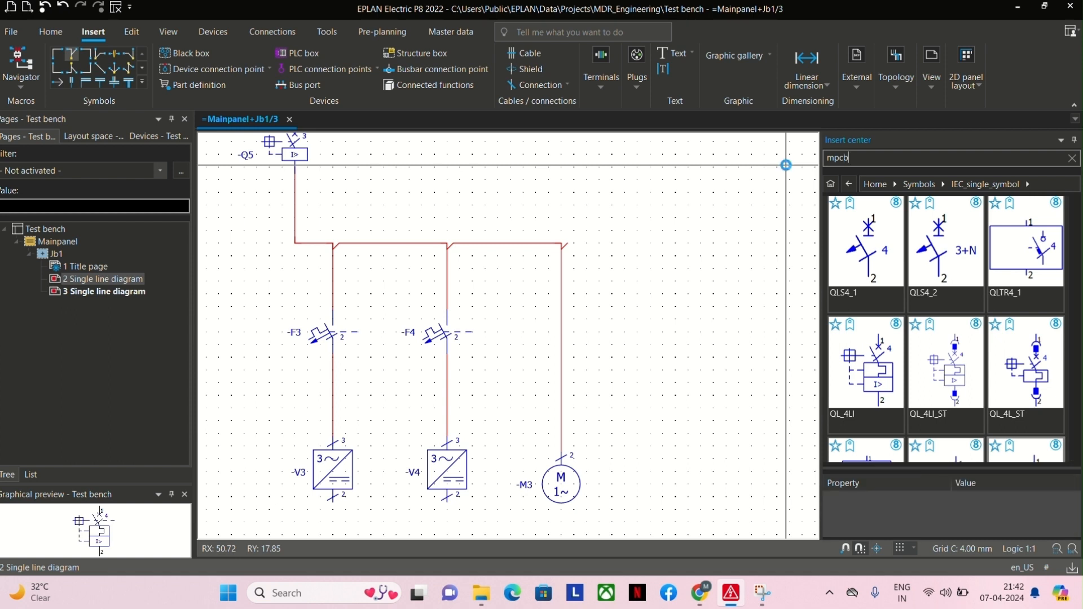
{"action": "key", "text": "Return"}
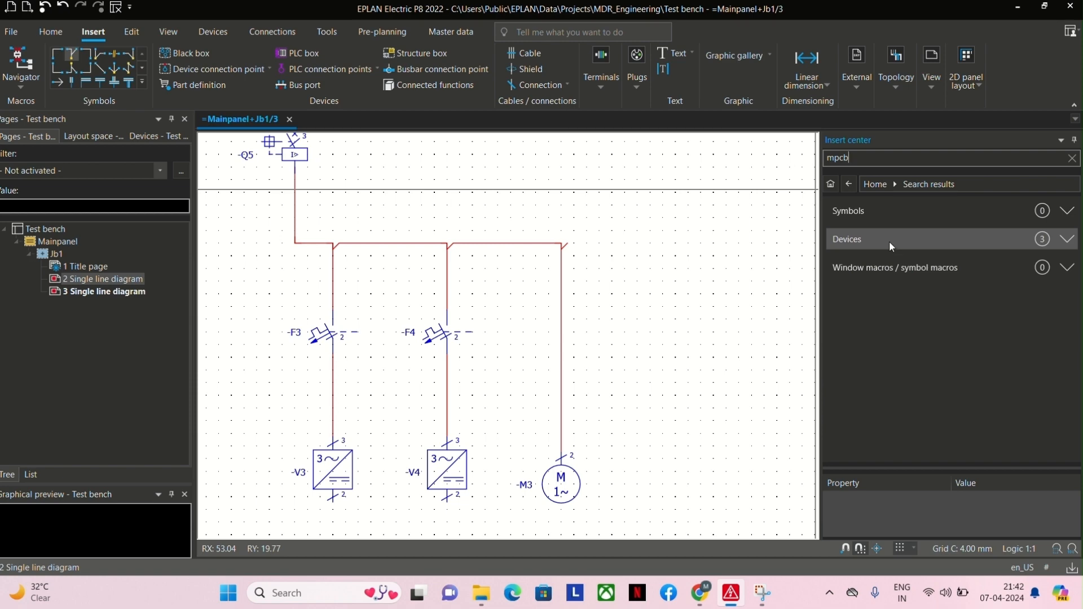
Reopen the IEC_single_symbol library and look through its protection symbols for a motor protection circuit breaker.
{"action": "left_click", "coordinate": [832, 183]}
{"action": "left_click", "coordinate": [863, 295]}
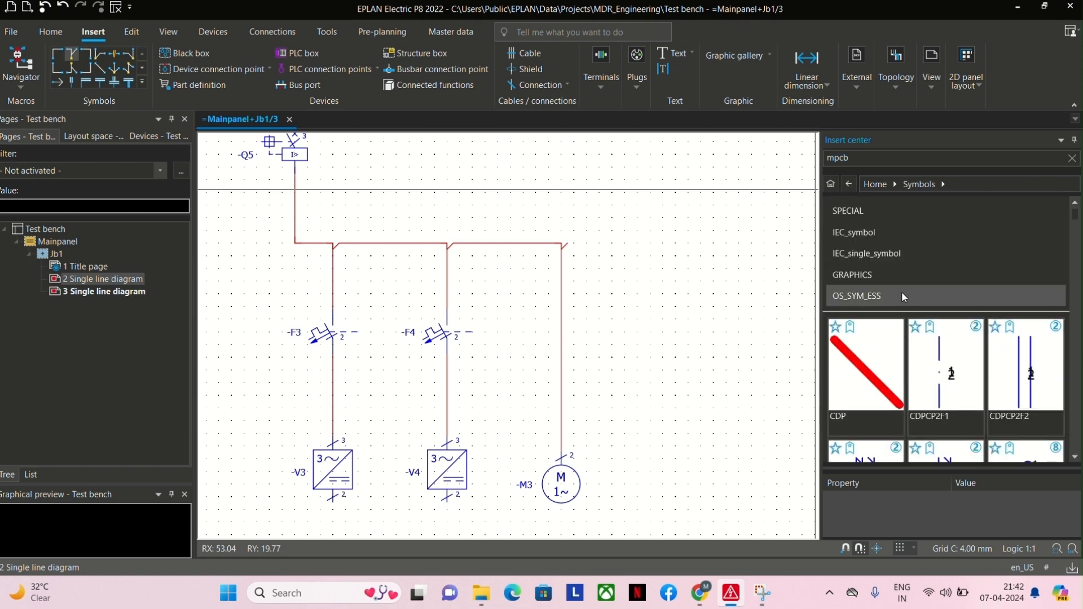
{"action": "left_click", "coordinate": [875, 274]}
{"action": "left_click", "coordinate": [915, 184]}
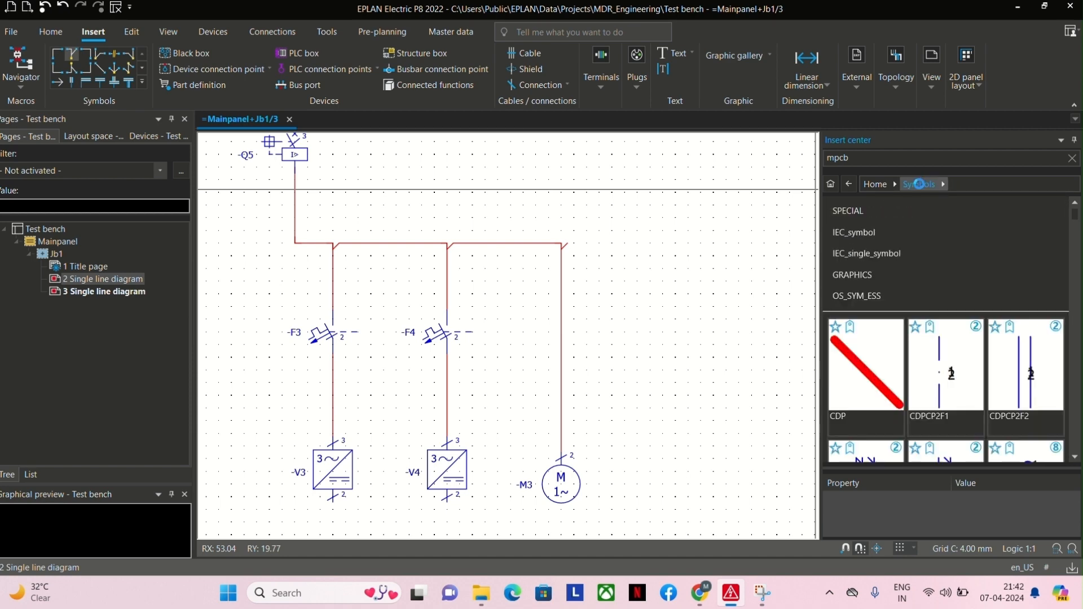
{"action": "left_click", "coordinate": [878, 250]}
{"action": "scroll", "coordinate": [953, 337], "scroll_direction": "down", "scroll_amount": 2}
{"action": "scroll", "coordinate": [953, 337], "scroll_direction": "down", "scroll_amount": 10}
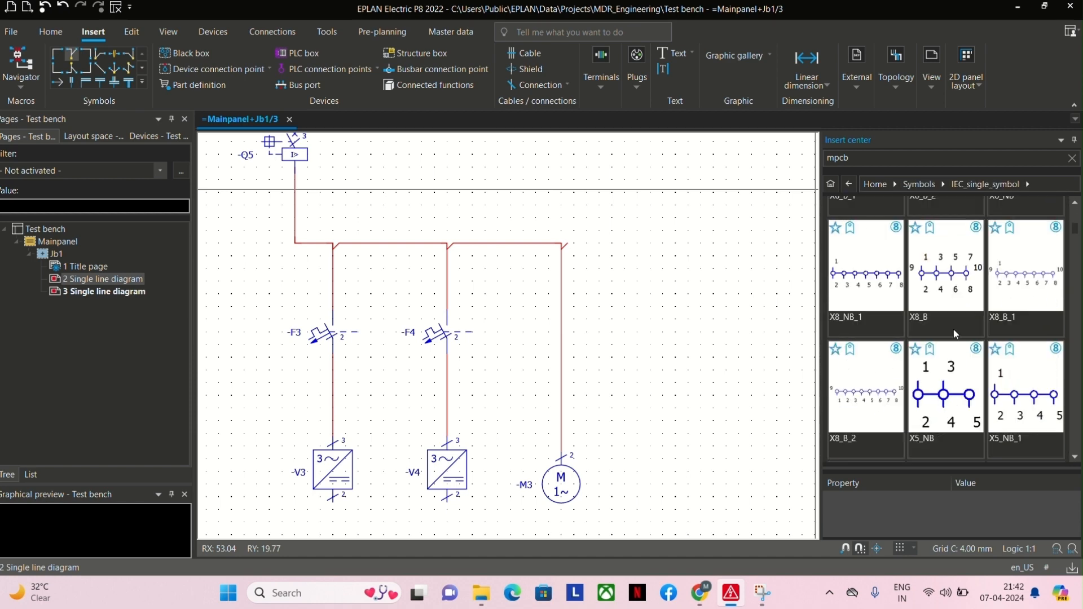
{"action": "scroll", "coordinate": [959, 327], "scroll_direction": "down", "scroll_amount": 10}
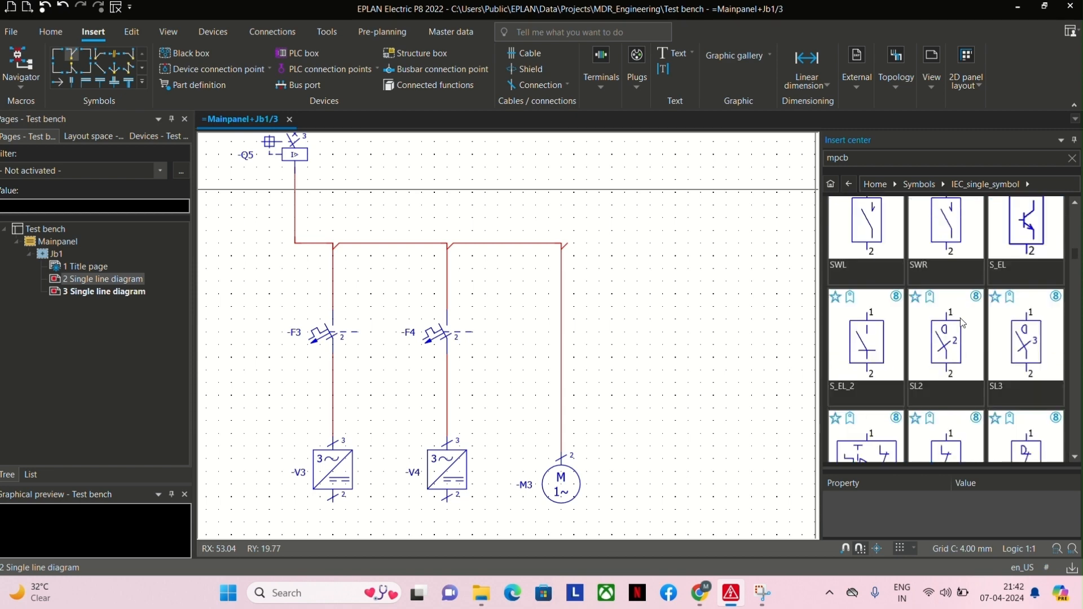
{"action": "scroll", "coordinate": [962, 315], "scroll_direction": "down", "scroll_amount": 8}
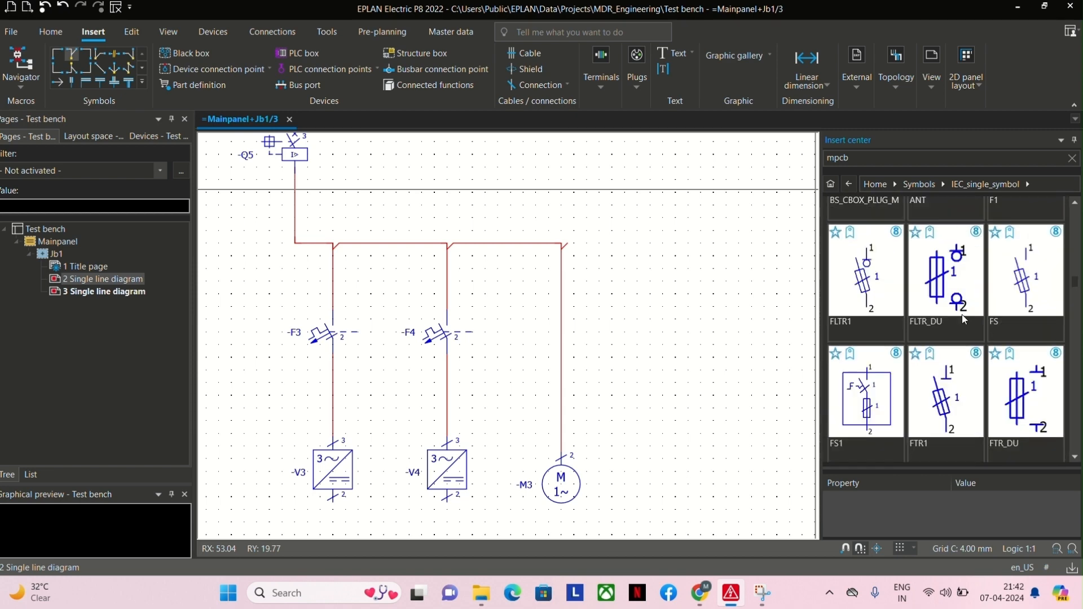
{"action": "scroll", "coordinate": [963, 320], "scroll_direction": "down", "scroll_amount": 2}
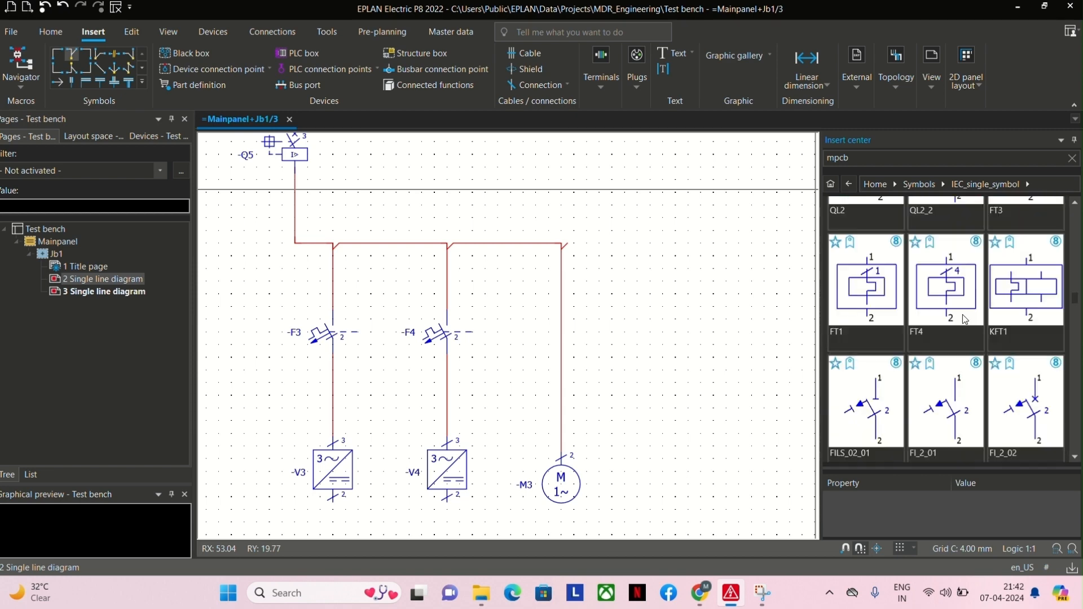
{"action": "scroll", "coordinate": [962, 313], "scroll_direction": "down", "scroll_amount": 6}
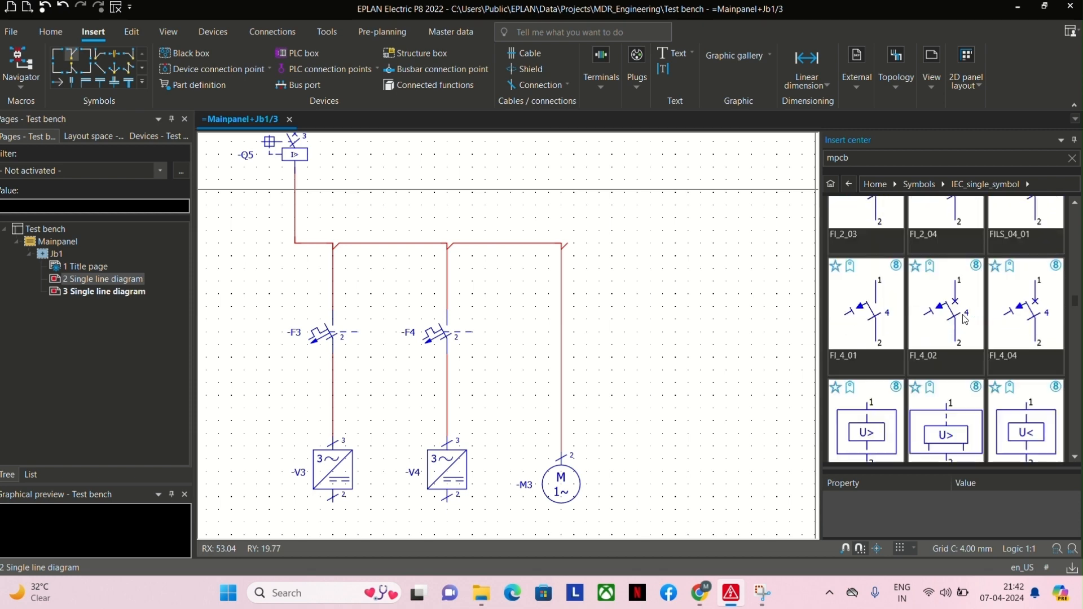
{"action": "scroll", "coordinate": [962, 319], "scroll_direction": "down", "scroll_amount": 1}
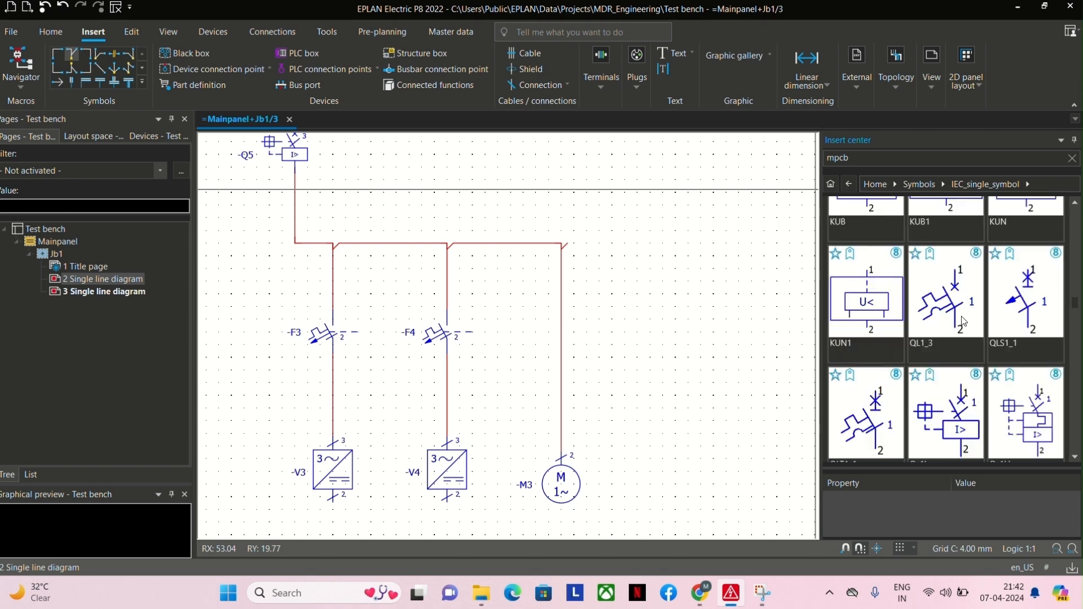
{"action": "scroll", "coordinate": [962, 322], "scroll_direction": "down", "scroll_amount": 2}
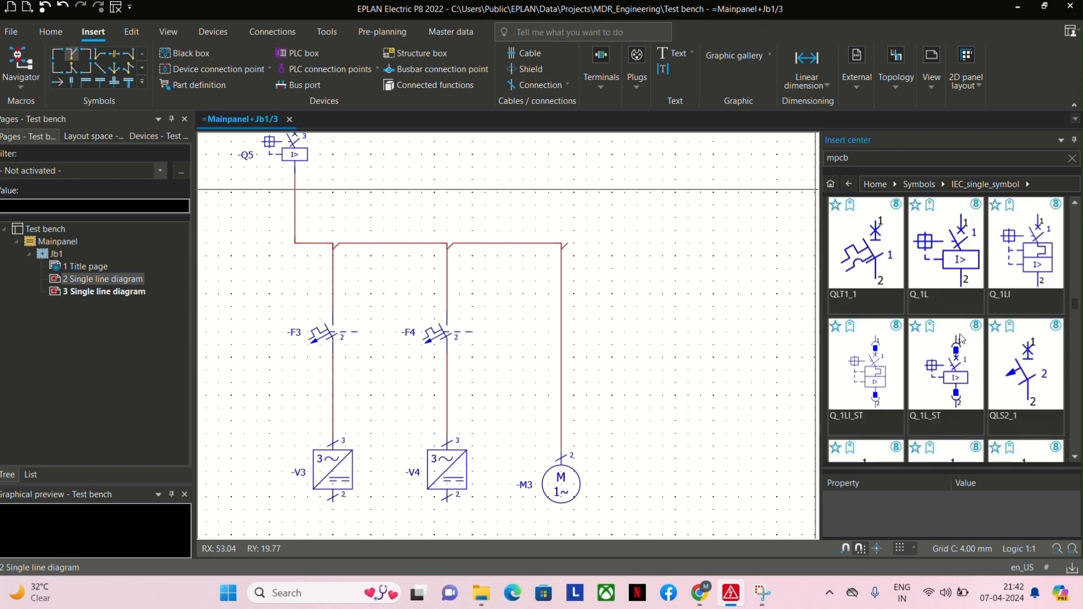
Check the symbol description of Q_1L and examine the neighbouring breaker symbols.
{"action": "left_click", "coordinate": [952, 283]}
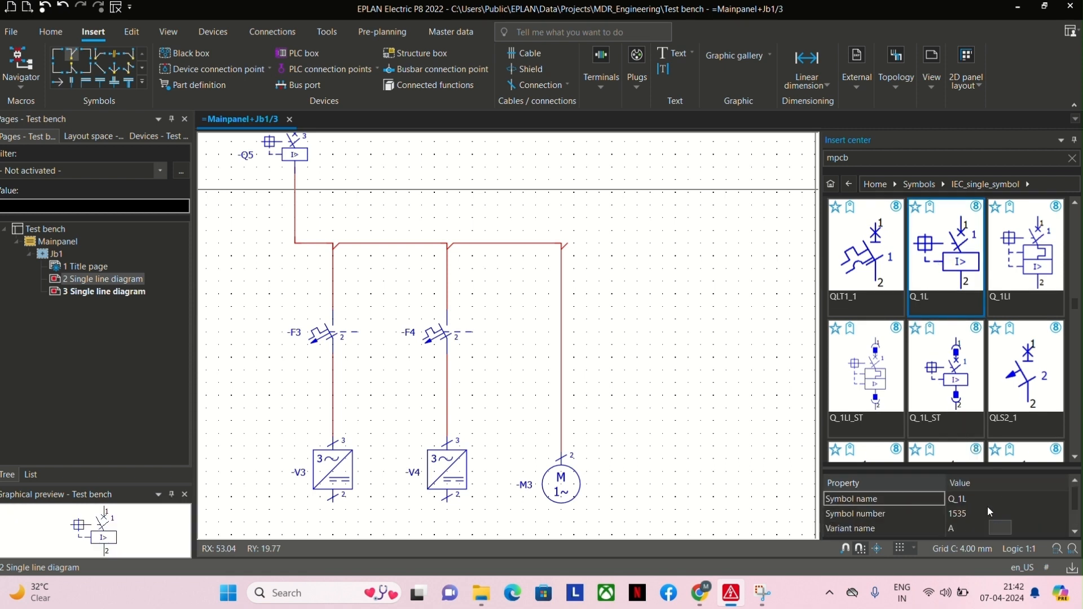
{"action": "scroll", "coordinate": [986, 513], "scroll_direction": "down", "scroll_amount": 1}
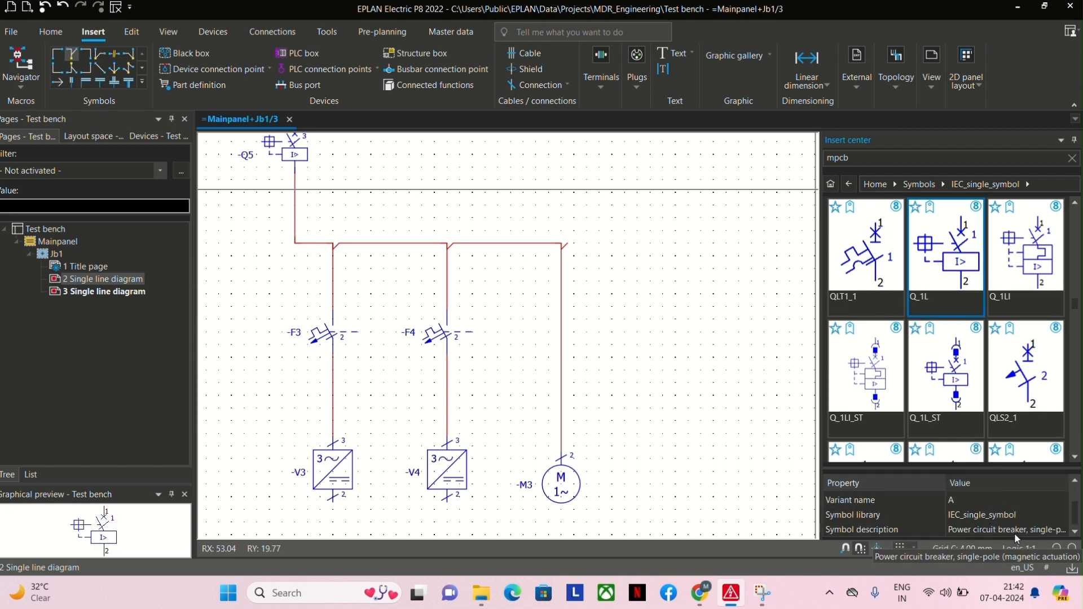
{"action": "scroll", "coordinate": [1019, 396], "scroll_direction": "down", "scroll_amount": 1}
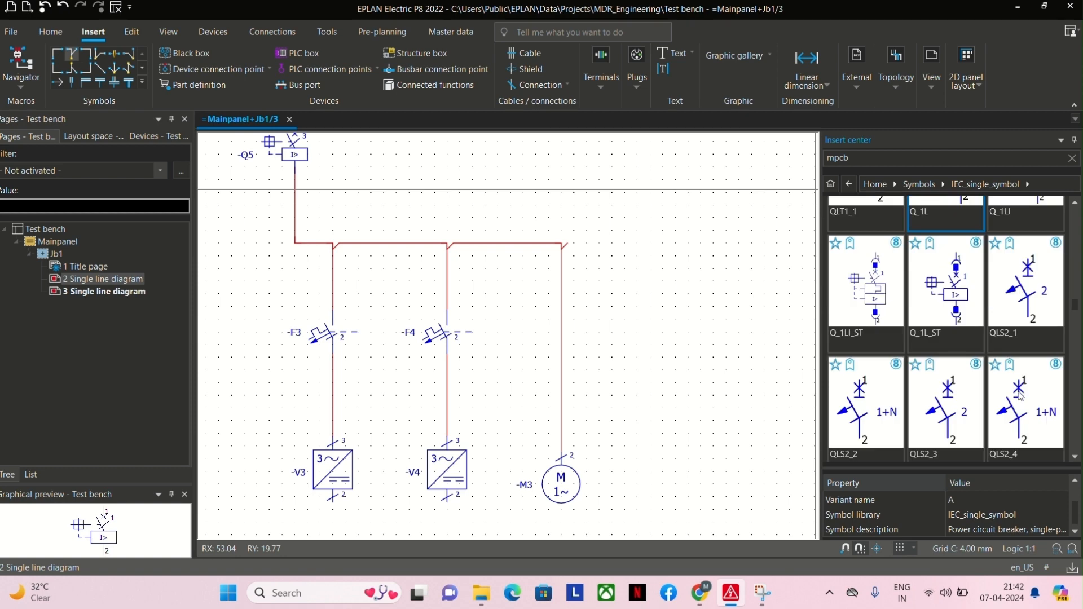
{"action": "scroll", "coordinate": [1019, 397], "scroll_direction": "down", "scroll_amount": 3}
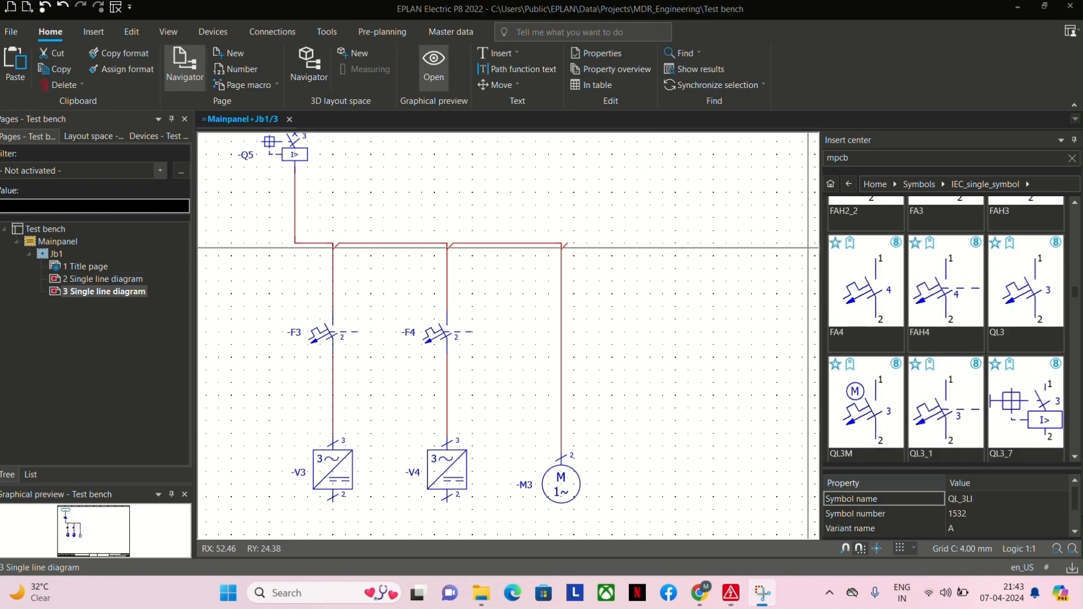
Insert the QL3M motor overload switch with default properties above motor M3 at RX 33, RY 30, and check its symbol description.
{"action": "left_click", "coordinate": [878, 406]}
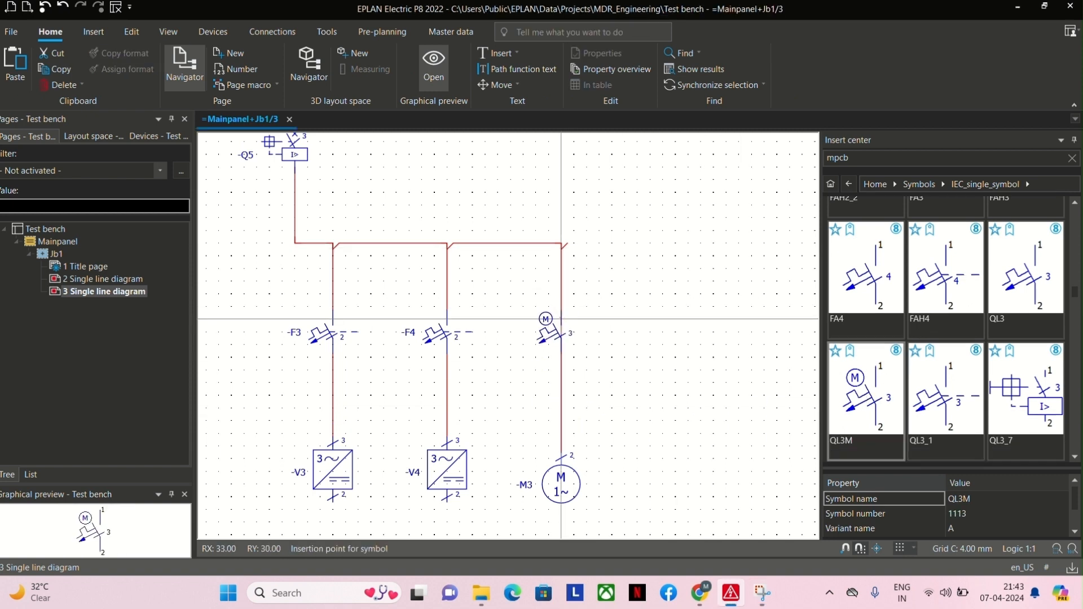
{"action": "left_click", "coordinate": [562, 318]}
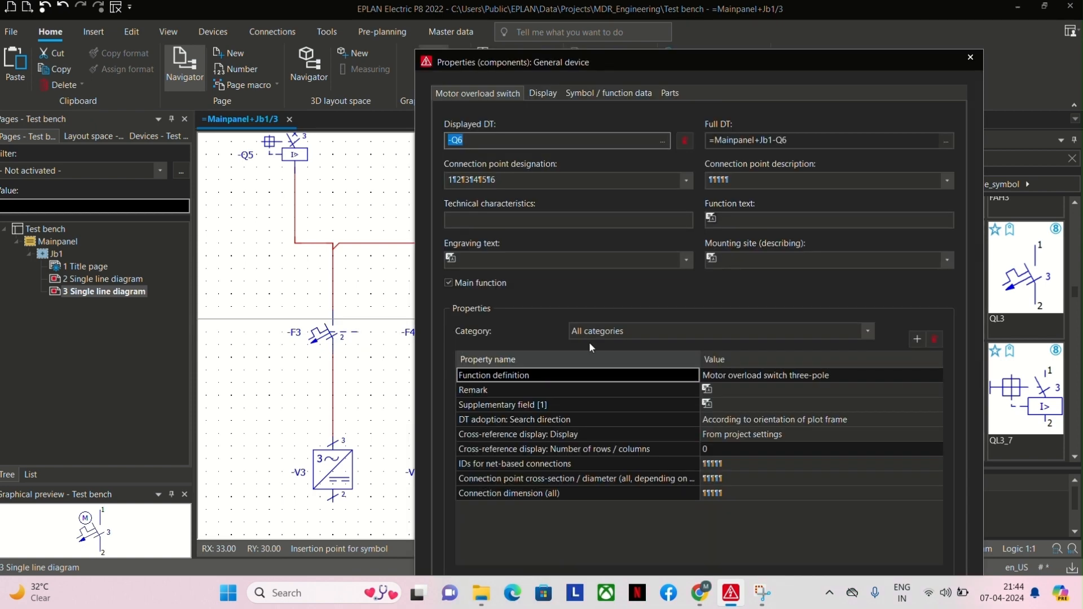
{"action": "key", "text": "Return"}
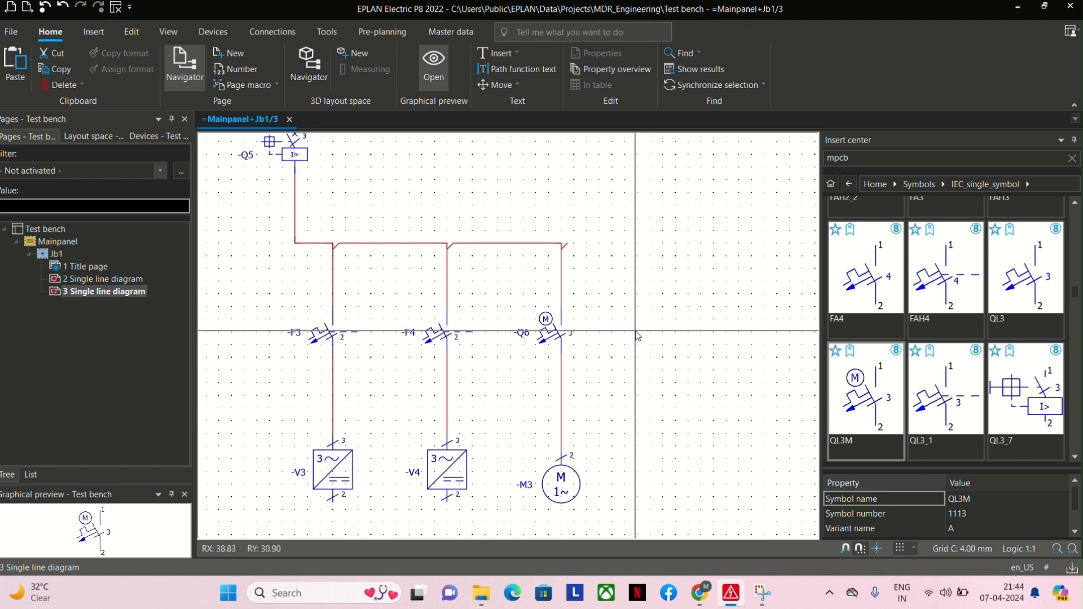
{"action": "scroll", "coordinate": [916, 492], "scroll_direction": "down", "scroll_amount": 1}
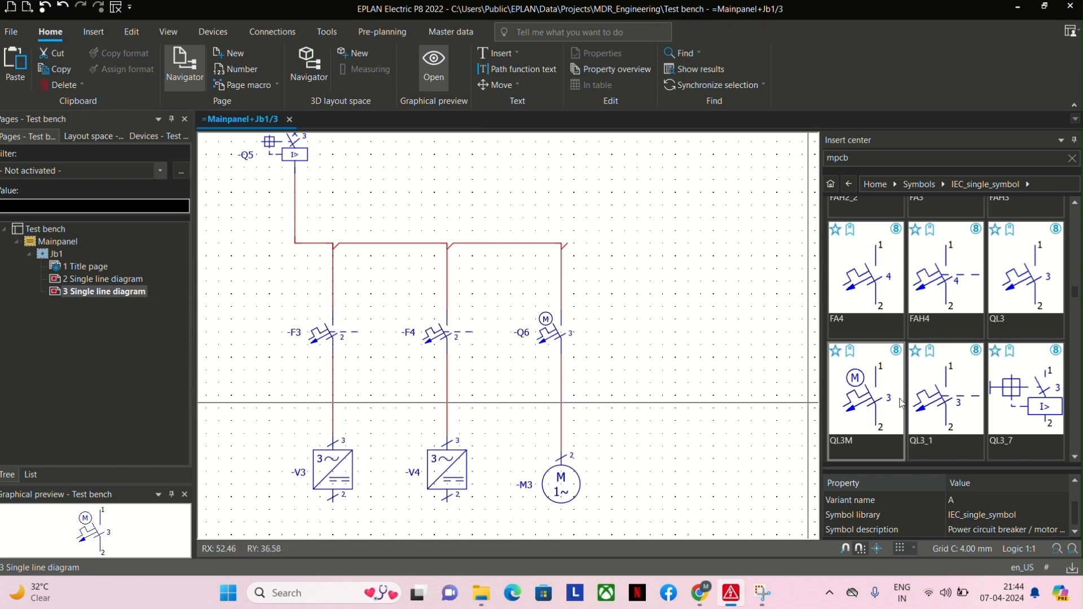
Look through the IEC_single_symbol library's protection, breaker and switch symbols for a power contact for the motor branch.
{"action": "scroll", "coordinate": [914, 340], "scroll_direction": "up", "scroll_amount": 3}
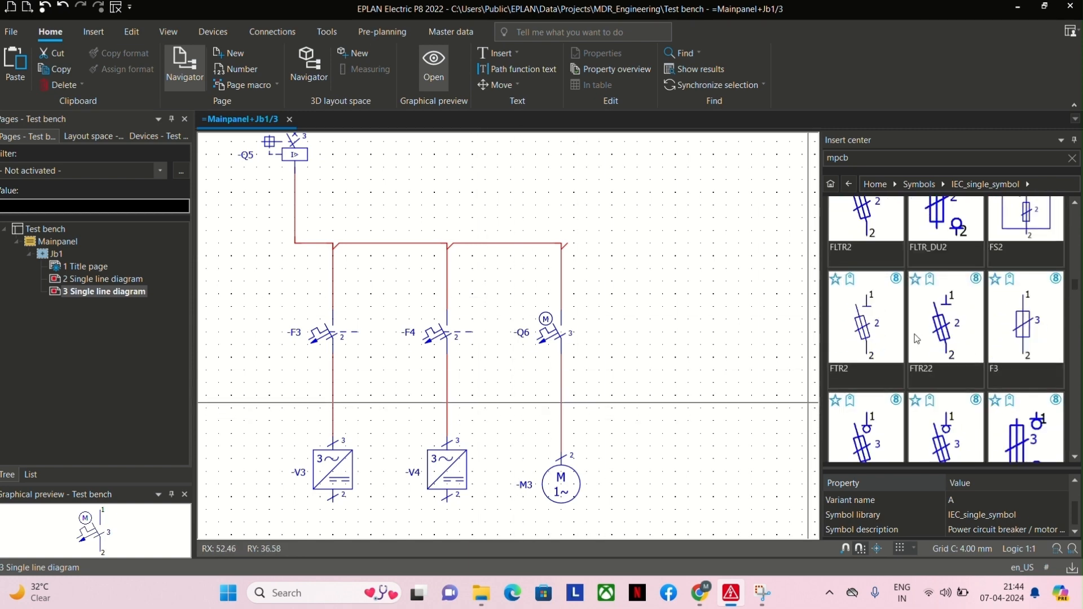
{"action": "scroll", "coordinate": [914, 340], "scroll_direction": "down", "scroll_amount": 5}
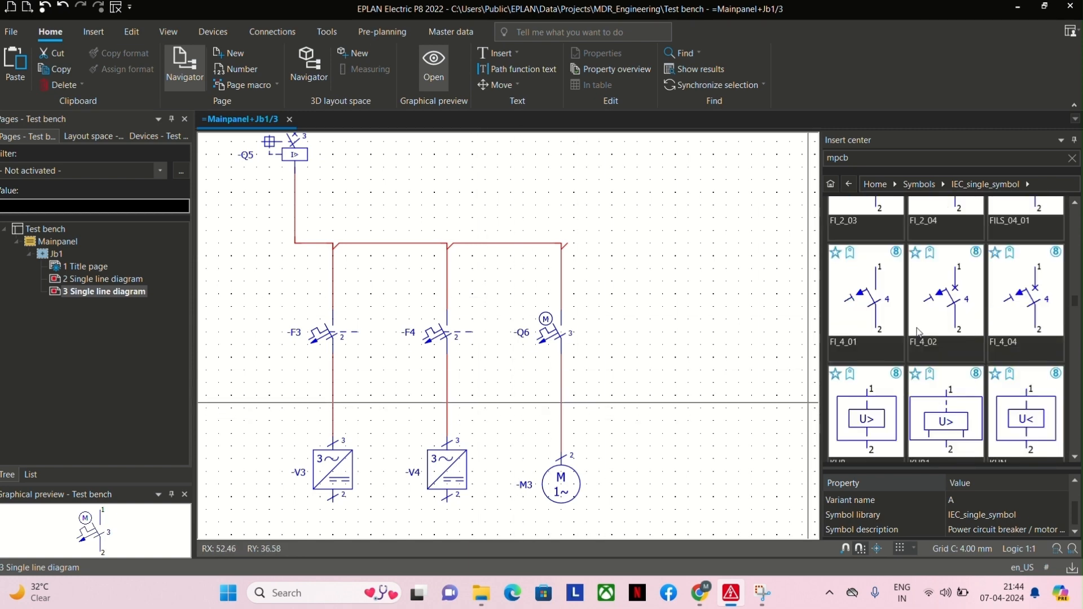
{"action": "scroll", "coordinate": [917, 333], "scroll_direction": "down", "scroll_amount": 3}
{"action": "scroll", "coordinate": [918, 333], "scroll_direction": "down", "scroll_amount": 3}
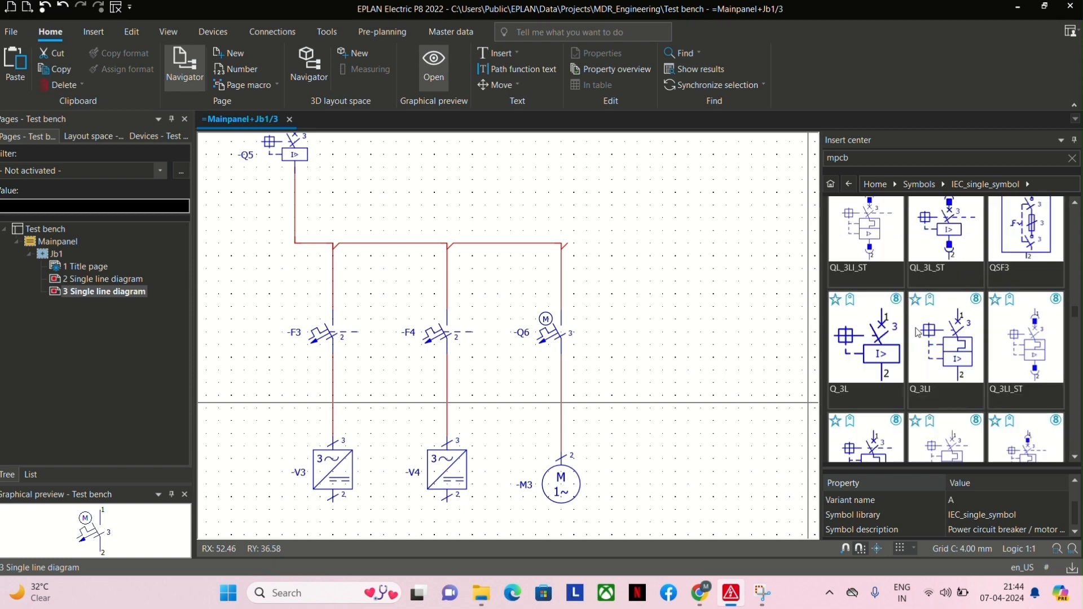
{"action": "scroll", "coordinate": [917, 332], "scroll_direction": "down", "scroll_amount": 3}
{"action": "scroll", "coordinate": [916, 331], "scroll_direction": "down", "scroll_amount": 3}
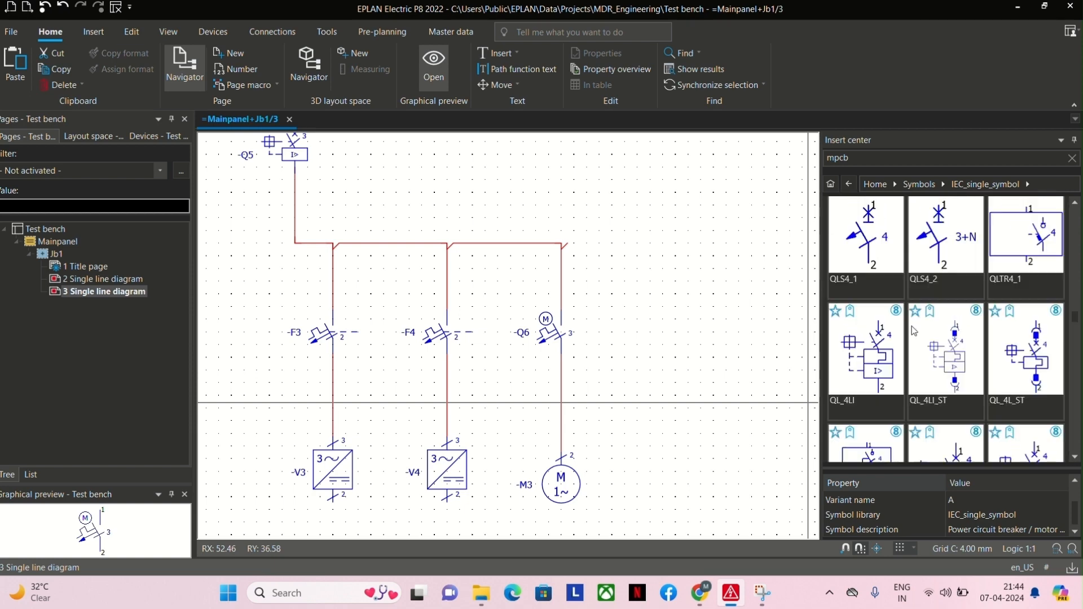
{"action": "scroll", "coordinate": [912, 325], "scroll_direction": "down", "scroll_amount": 5}
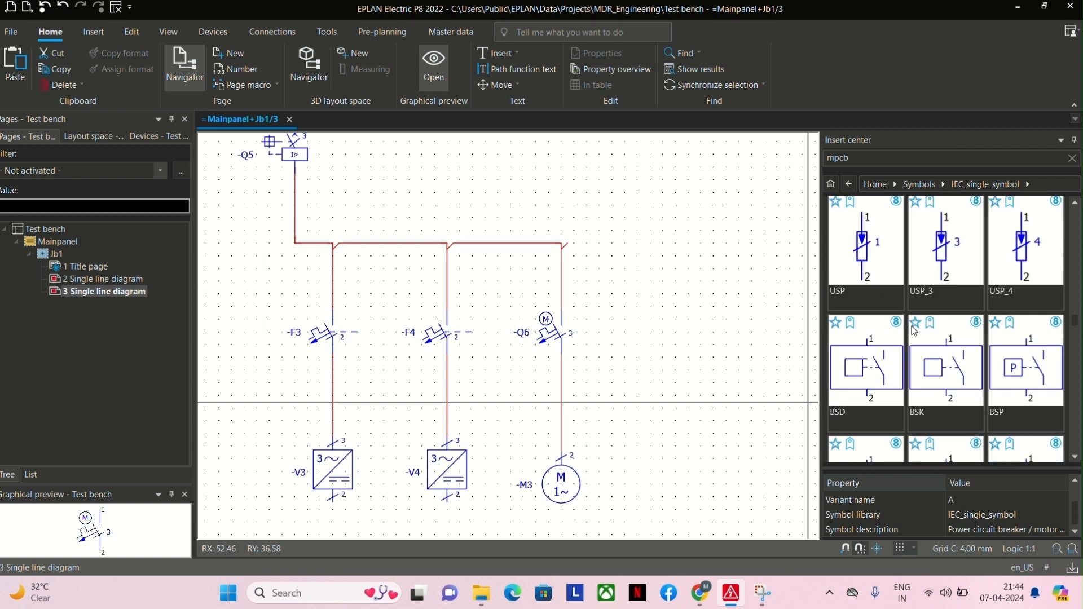
{"action": "scroll", "coordinate": [912, 325], "scroll_direction": "down", "scroll_amount": 1}
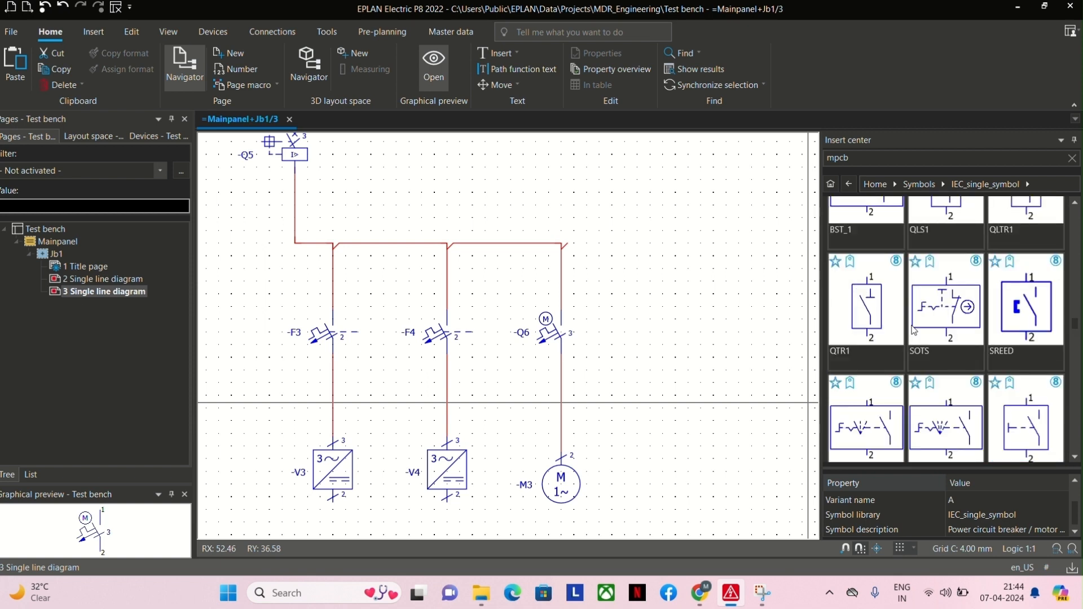
{"action": "scroll", "coordinate": [925, 294], "scroll_direction": "up", "scroll_amount": 1}
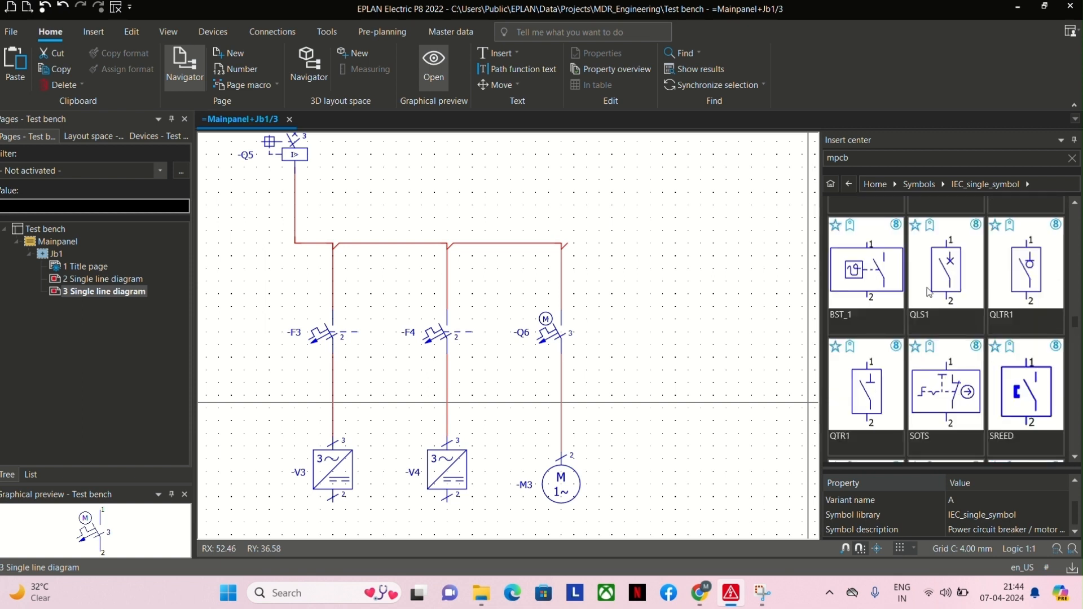
{"action": "scroll", "coordinate": [928, 292], "scroll_direction": "down", "scroll_amount": 3}
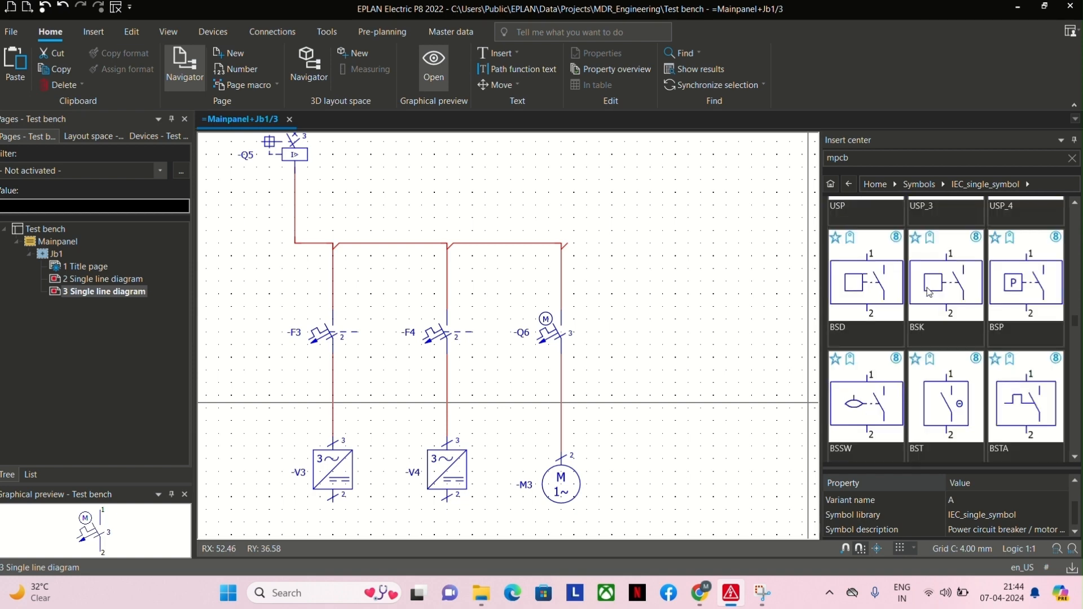
{"action": "scroll", "coordinate": [929, 291], "scroll_direction": "up", "scroll_amount": 1}
{"action": "scroll", "coordinate": [929, 292], "scroll_direction": "up", "scroll_amount": 3}
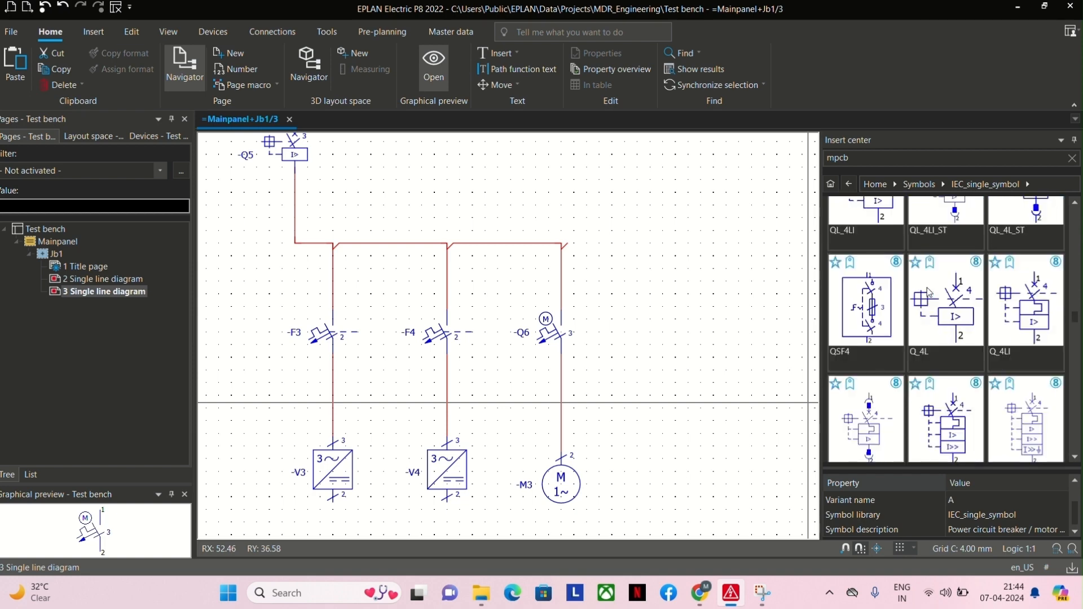
{"action": "scroll", "coordinate": [929, 292], "scroll_direction": "down", "scroll_amount": 5}
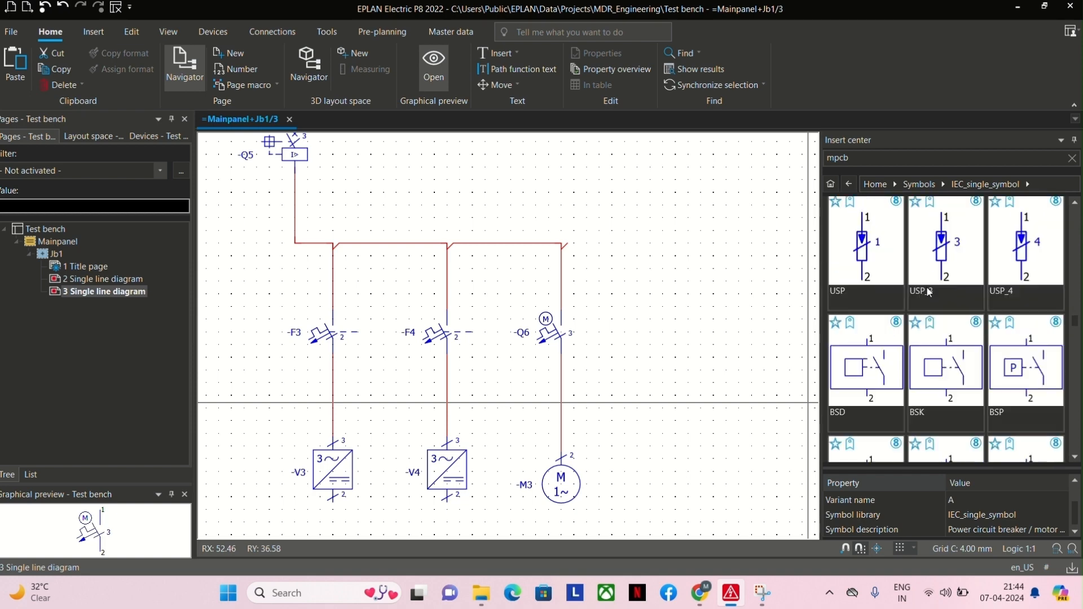
{"action": "scroll", "coordinate": [927, 289], "scroll_direction": "down", "scroll_amount": 2}
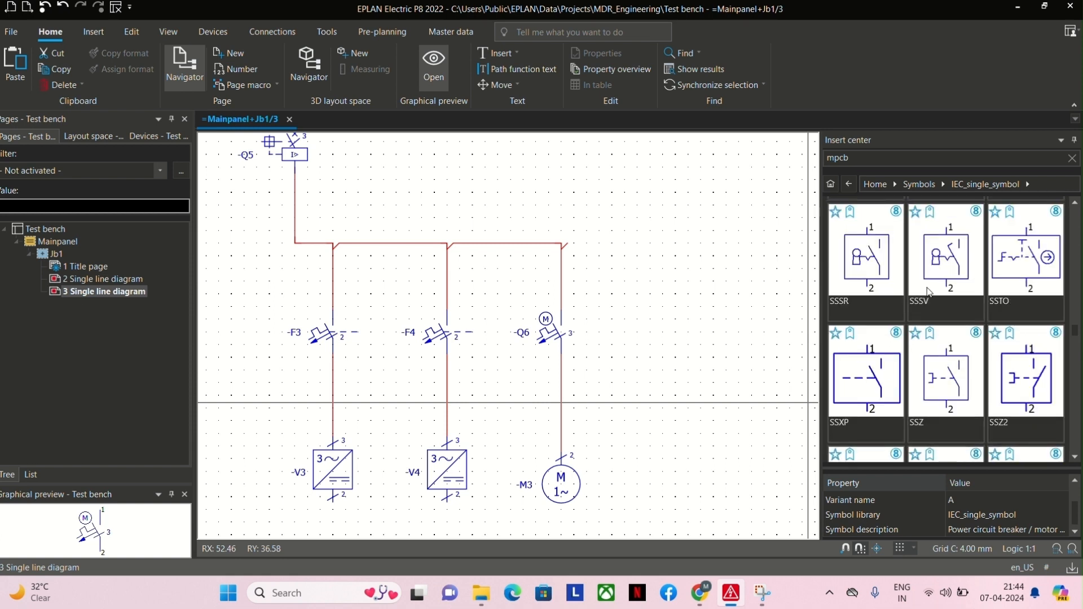
{"action": "scroll", "coordinate": [929, 291], "scroll_direction": "down", "scroll_amount": 2}
{"action": "scroll", "coordinate": [926, 286], "scroll_direction": "down", "scroll_amount": 4}
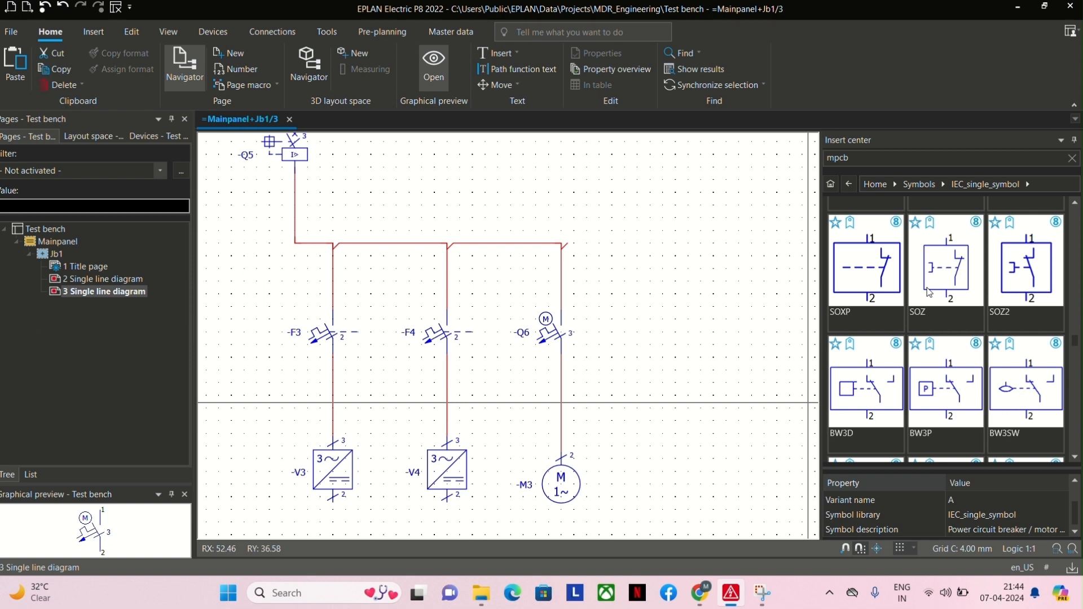
{"action": "scroll", "coordinate": [929, 292], "scroll_direction": "down", "scroll_amount": 5}
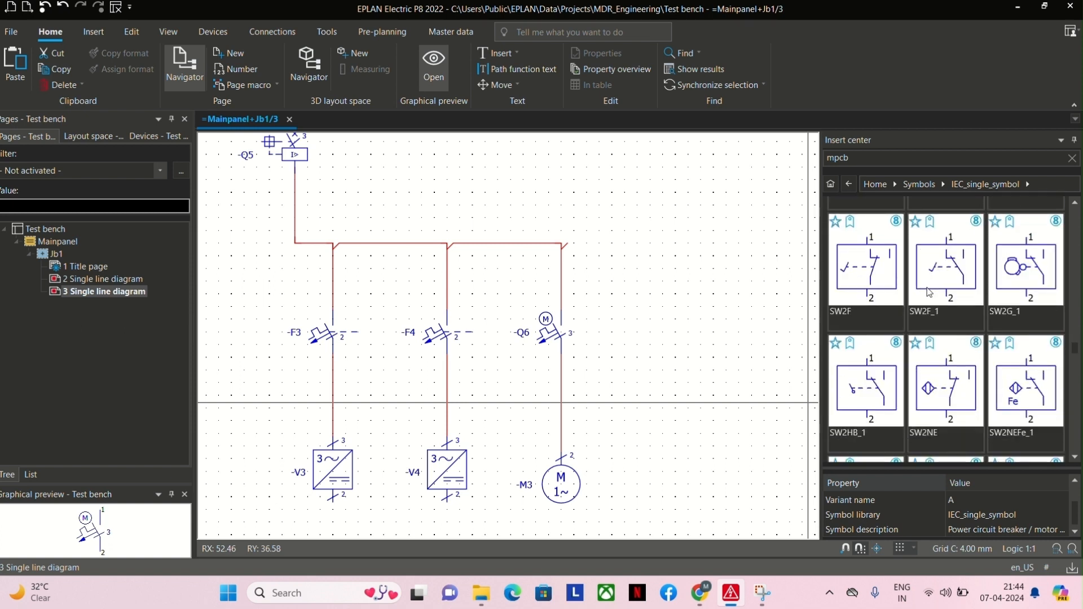
{"action": "scroll", "coordinate": [929, 291], "scroll_direction": "down", "scroll_amount": 5}
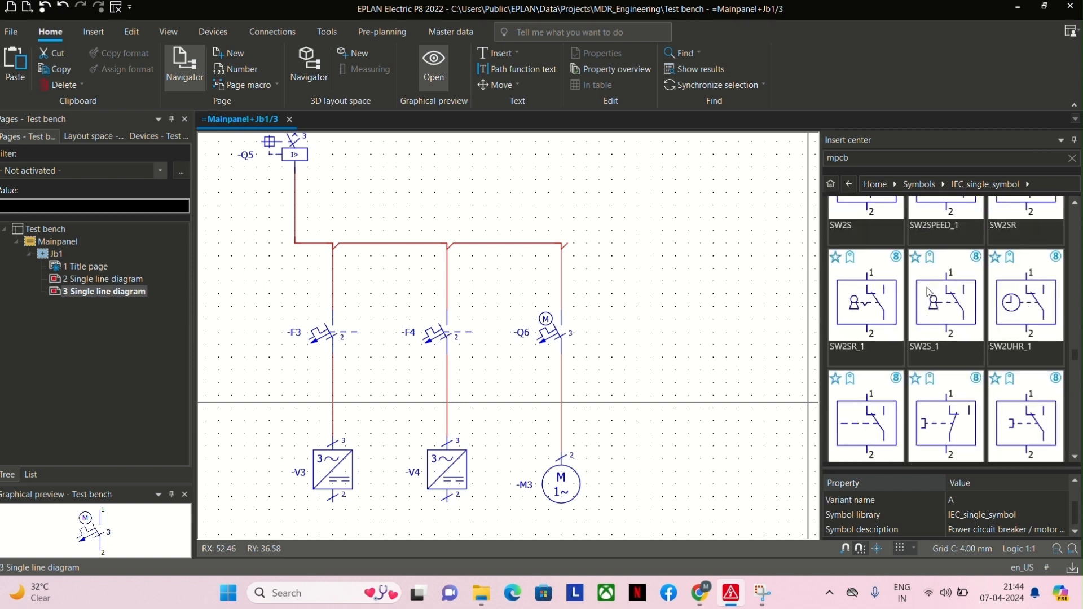
{"action": "scroll", "coordinate": [928, 291], "scroll_direction": "down", "scroll_amount": 5}
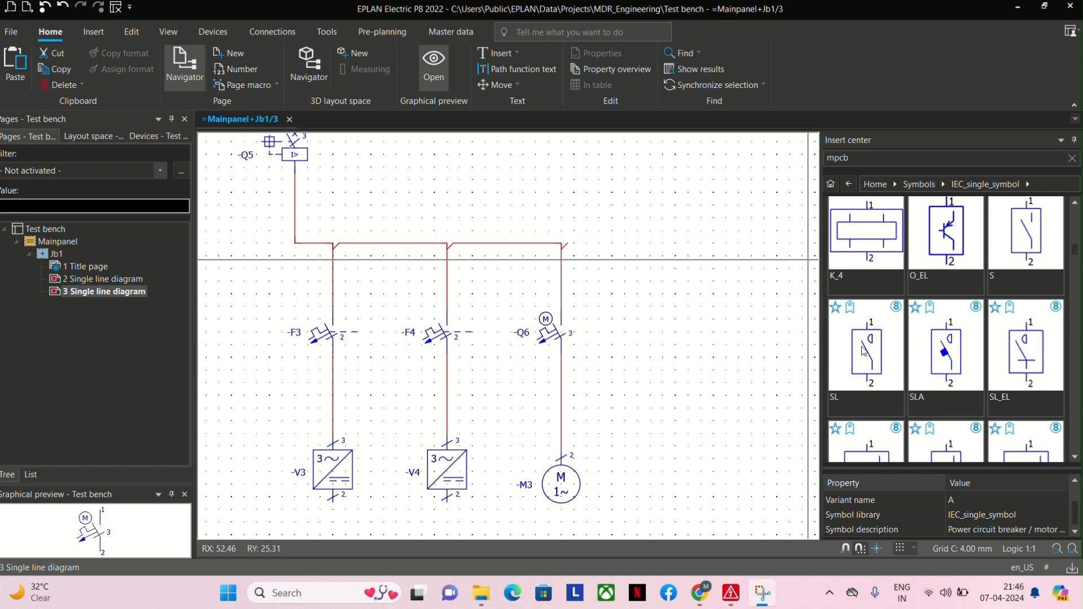
Insert the SL power NO contact symbol with default properties between Q6 and motor M3 at RX 33, RY 35.
{"action": "double_click", "coordinate": [867, 367]}
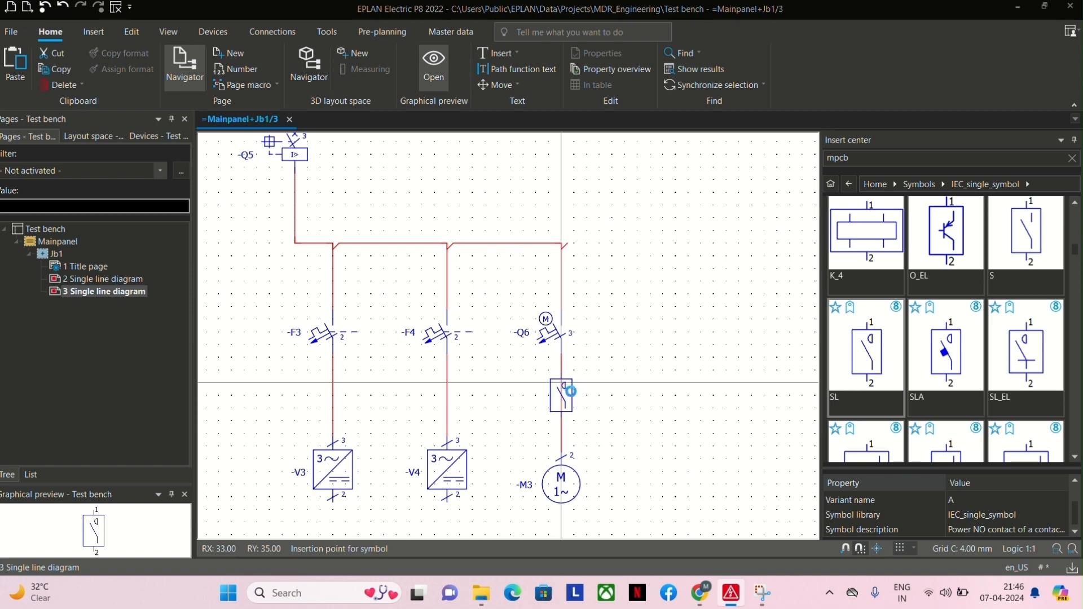
{"action": "left_click", "coordinate": [571, 391]}
{"action": "key", "text": "Return"}
{"action": "scroll", "coordinate": [615, 388], "scroll_direction": "down", "scroll_amount": 3}
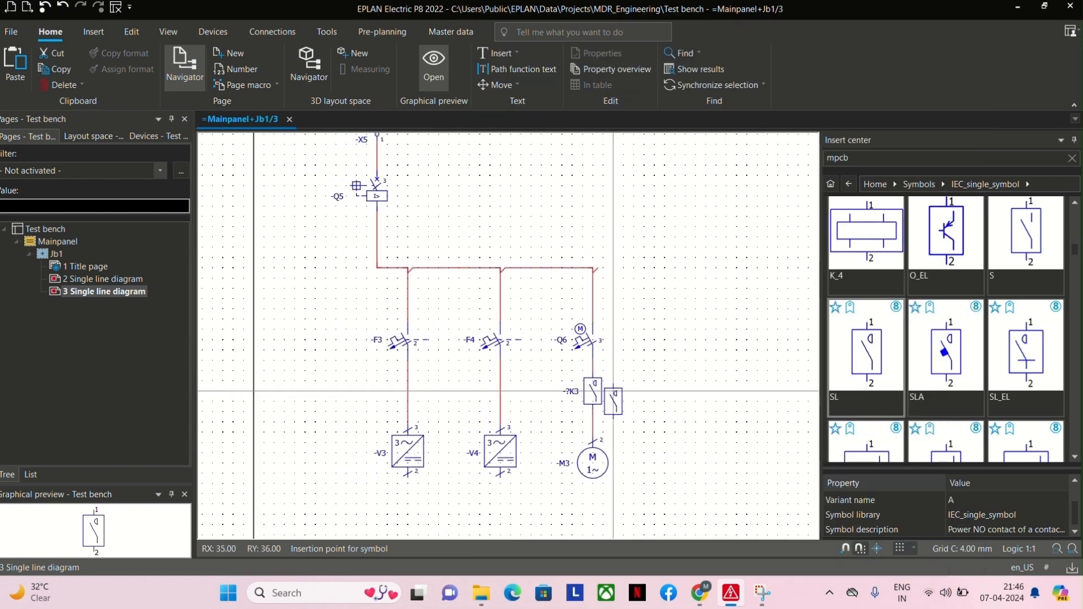
{"action": "key", "text": "Escape"}
{"action": "scroll", "coordinate": [594, 391], "scroll_direction": "down", "scroll_amount": 3}
{"action": "scroll", "coordinate": [438, 452], "scroll_direction": "down", "scroll_amount": 1}
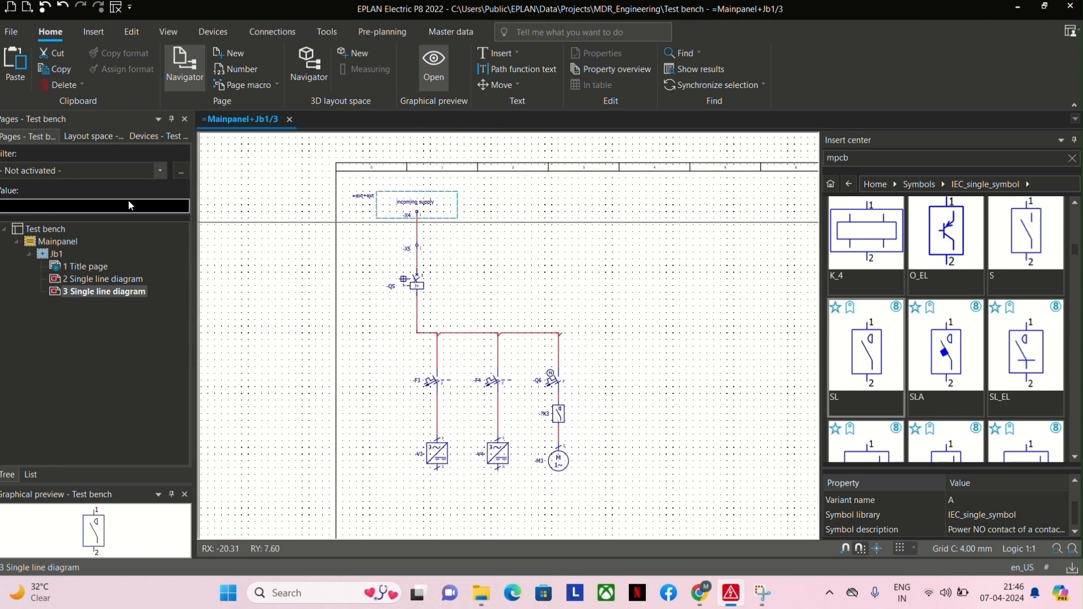
Place an Angle down, left connection symbol over the busbar's end above Q6 at RX 33, RY 24.
{"action": "left_click", "coordinate": [94, 33]}
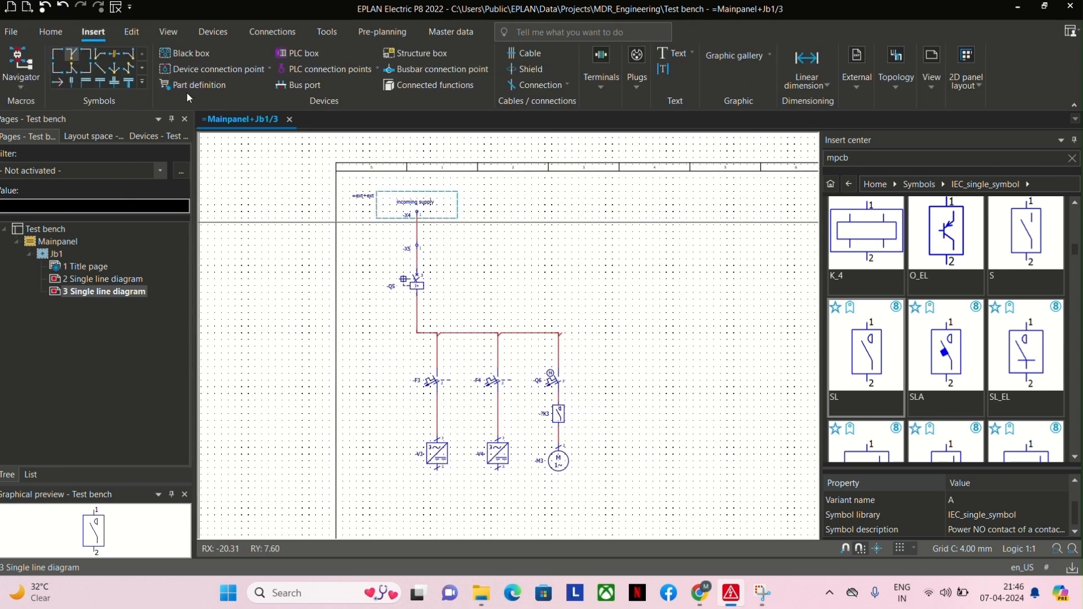
{"action": "left_click", "coordinate": [85, 54]}
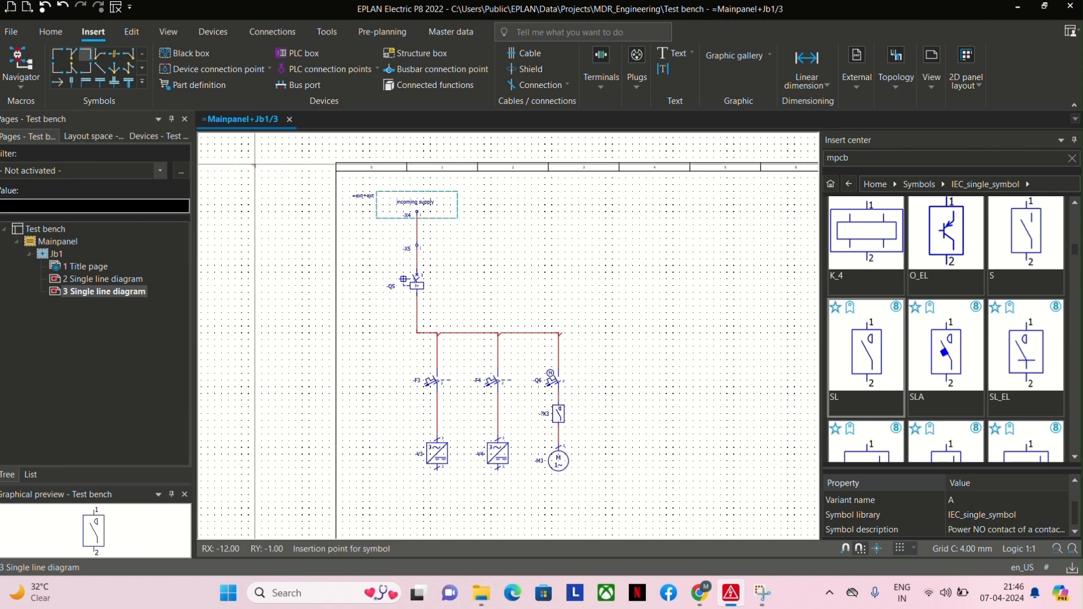
{"action": "left_click", "coordinate": [558, 333]}
{"action": "key", "text": "Escape"}
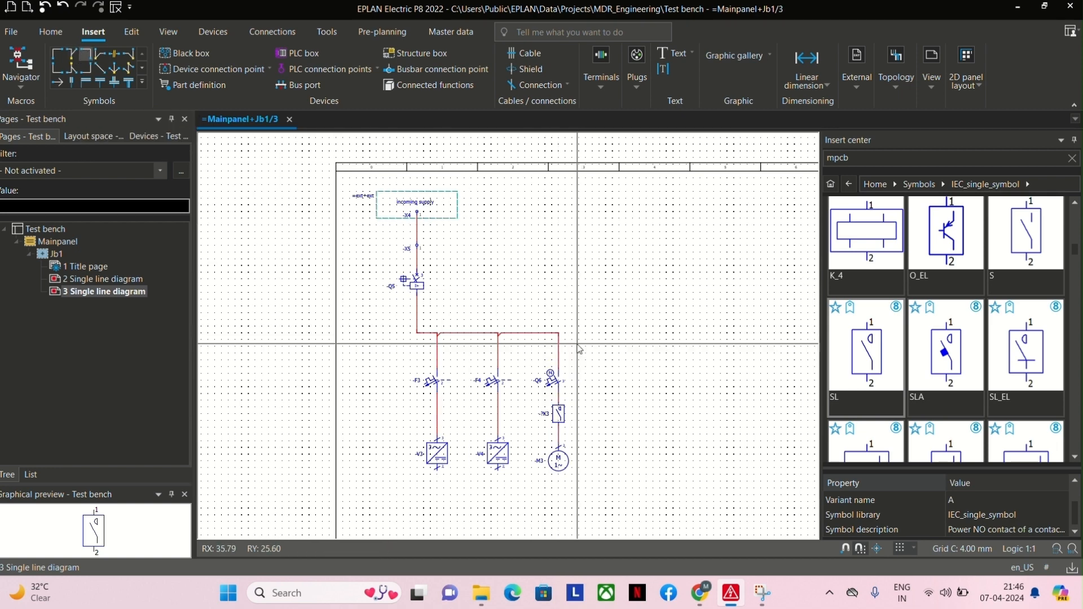
Examine the block diagram on page 2 Single line diagram, and reopen page 3 Single line diagram.
{"action": "scroll", "coordinate": [579, 349], "scroll_direction": "down", "scroll_amount": 1}
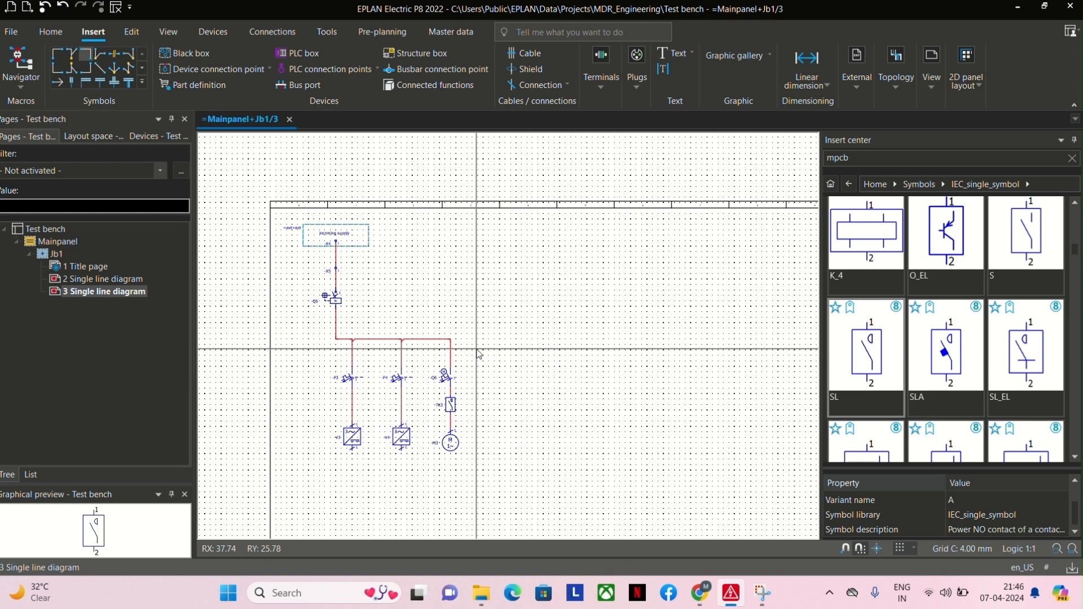
{"action": "left_click", "coordinate": [121, 282]}
{"action": "middle_click_drag", "start_coordinate": [382, 330], "coordinate": [215, 337]}
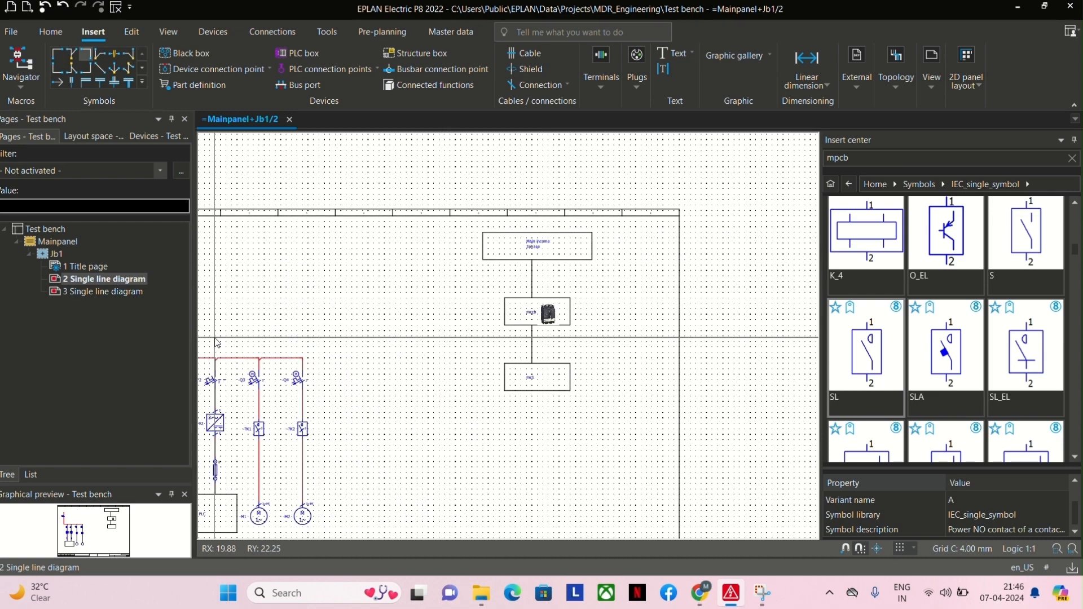
{"action": "scroll", "coordinate": [497, 260], "scroll_direction": "up", "scroll_amount": 2}
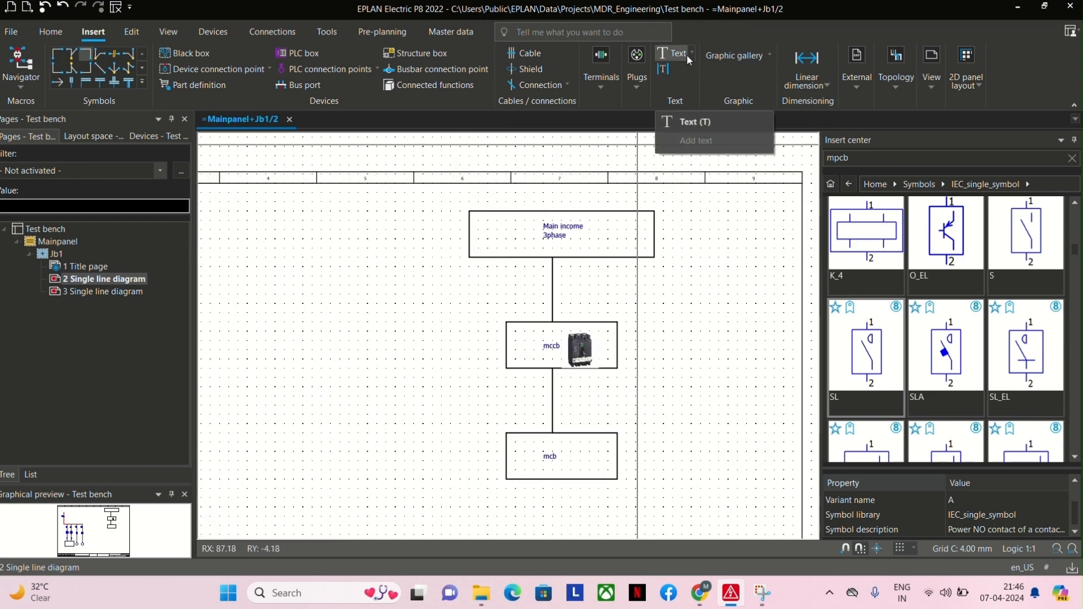
{"action": "left_click", "coordinate": [119, 291]}
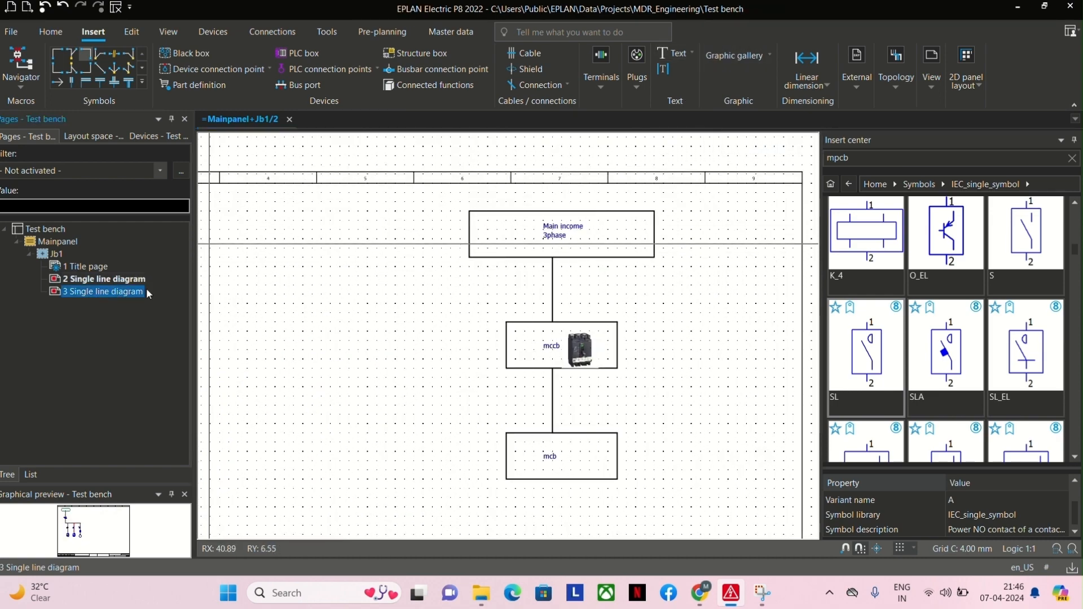
{"action": "double_click", "coordinate": [99, 293]}
Draw a rectangle about 60 × 16 mm in the page's upper-right area and a smaller rectangle centred below it.
{"action": "left_click", "coordinate": [732, 55]}
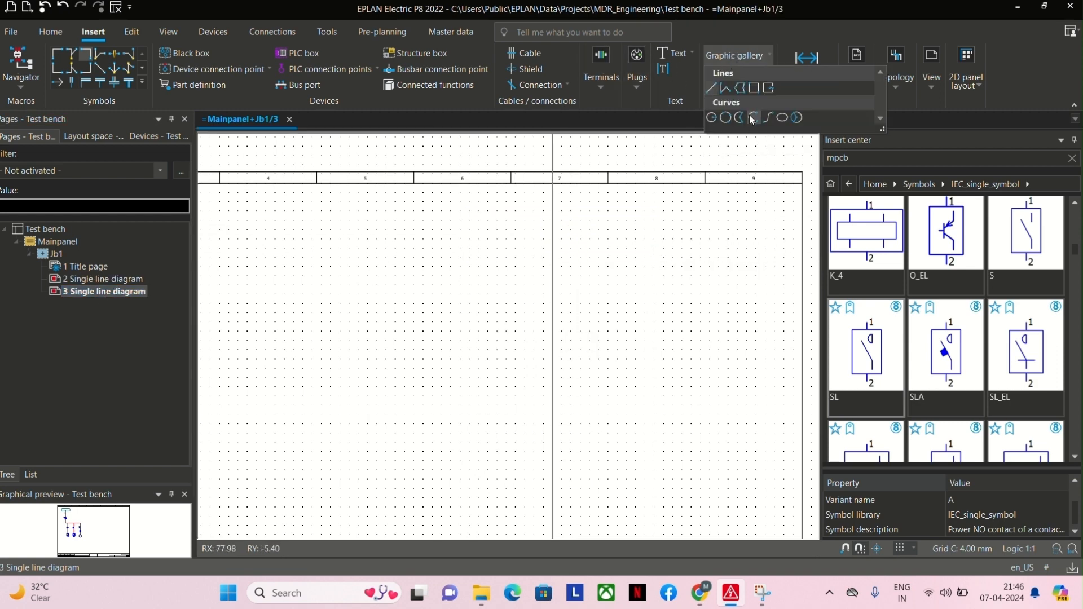
{"action": "left_click", "coordinate": [753, 88]}
{"action": "scroll", "coordinate": [581, 236], "scroll_direction": "down", "scroll_amount": 4}
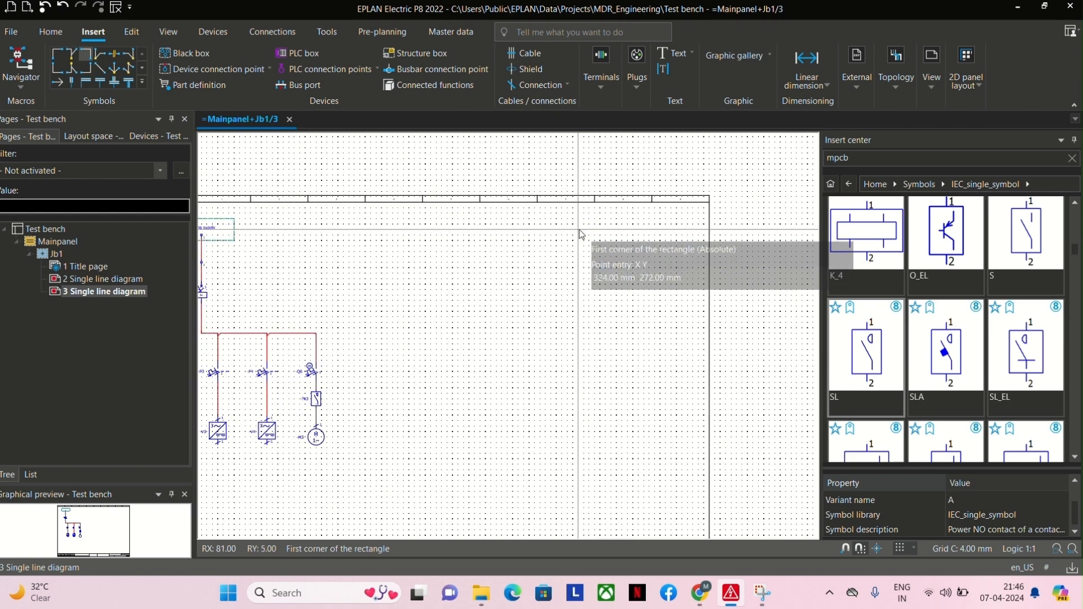
{"action": "left_click", "coordinate": [564, 228]}
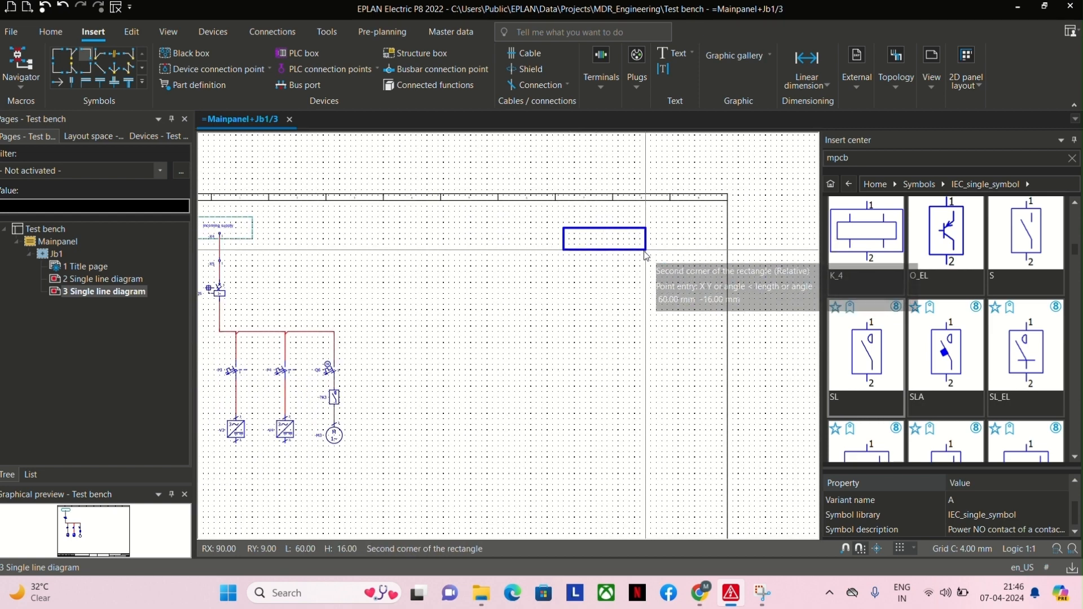
{"action": "left_click", "coordinate": [645, 250]}
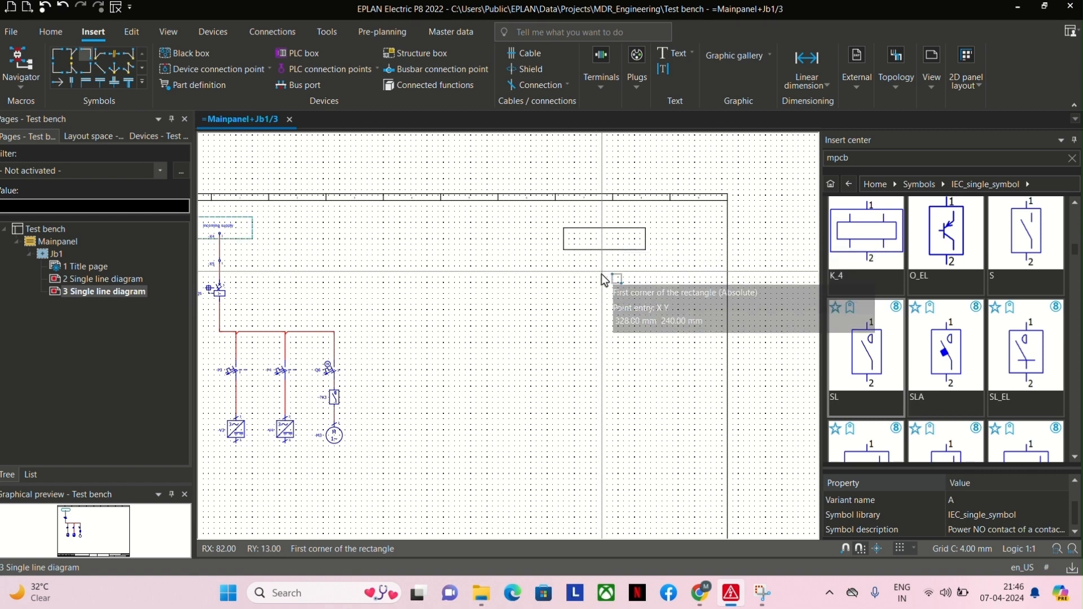
{"action": "left_click", "coordinate": [597, 294]}
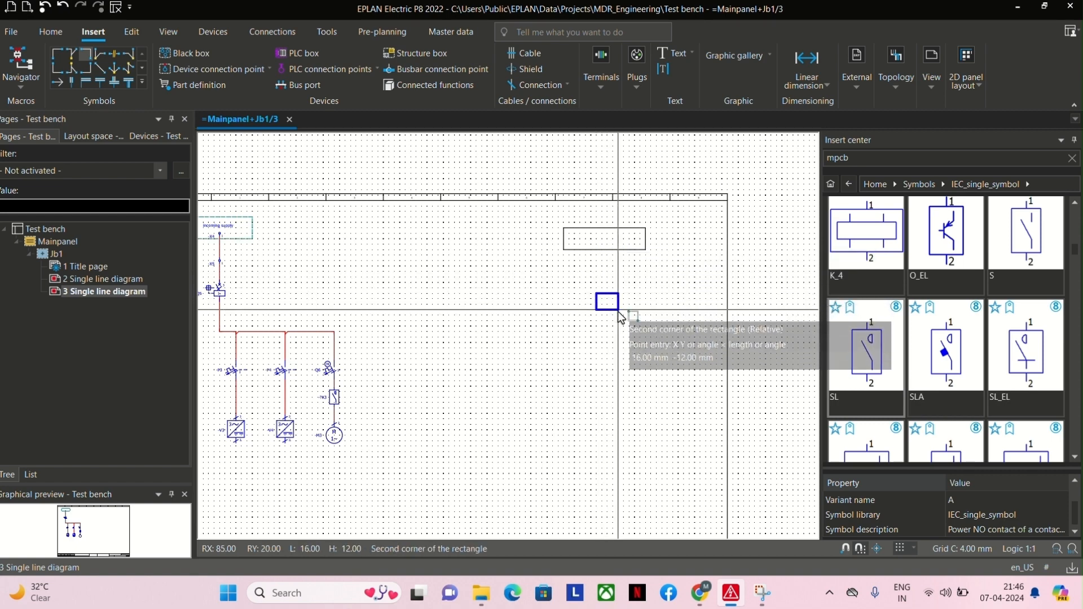
{"action": "left_click", "coordinate": [631, 329]}
Draw a row of three rectangles below the small centred one: about 20 × 24 mm at the left, then two of 16 × 24 mm.
{"action": "scroll", "coordinate": [626, 338], "scroll_direction": "down", "scroll_amount": 3}
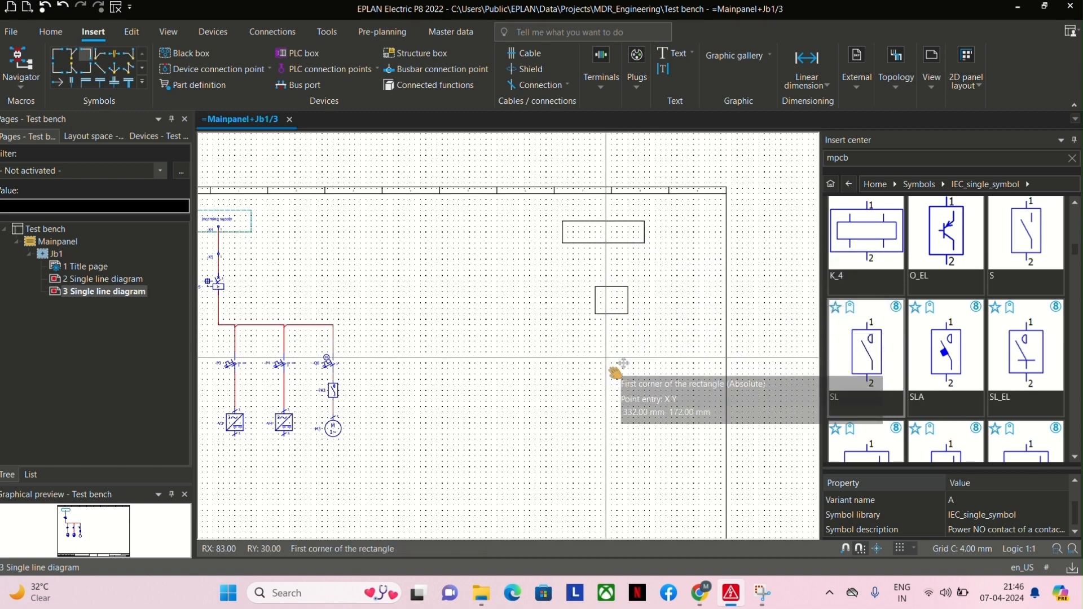
{"action": "left_click", "coordinate": [529, 298]}
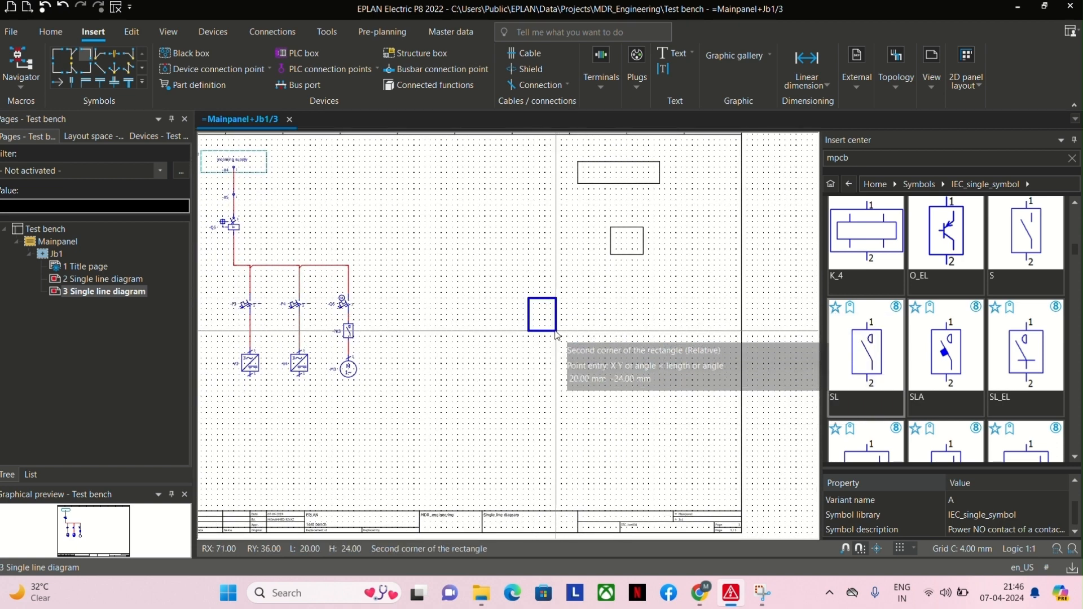
{"action": "left_click", "coordinate": [556, 332]}
{"action": "left_click", "coordinate": [594, 299]}
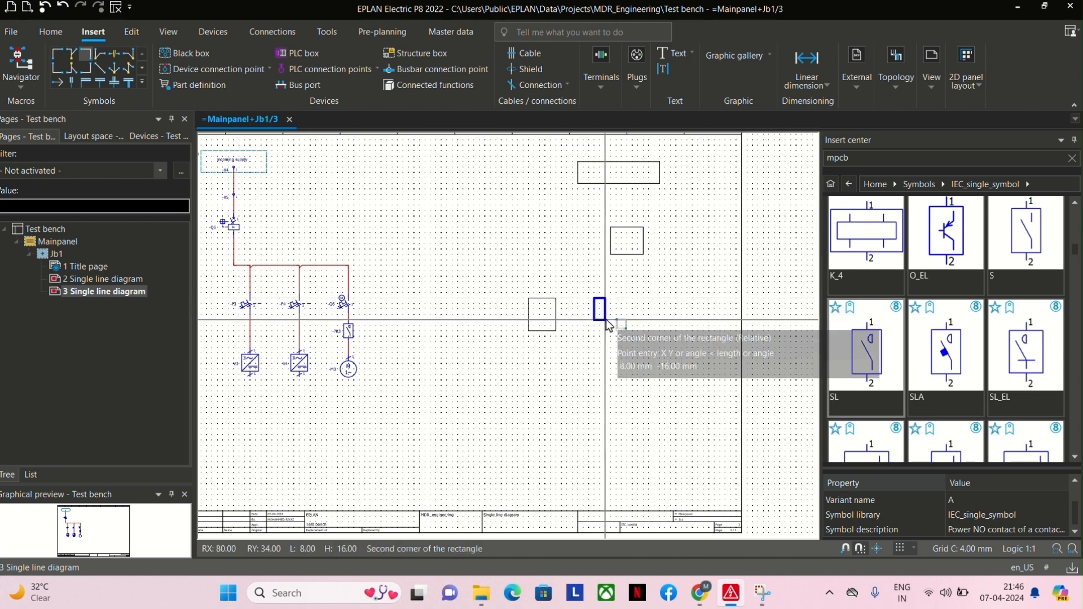
{"action": "left_click", "coordinate": [615, 331]}
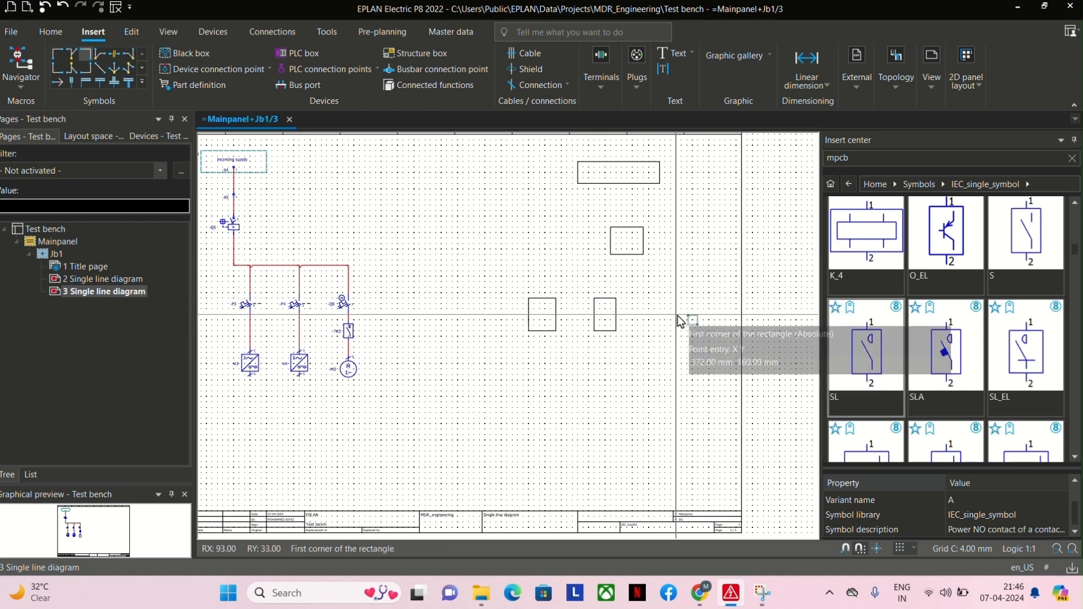
{"action": "left_click", "coordinate": [655, 299]}
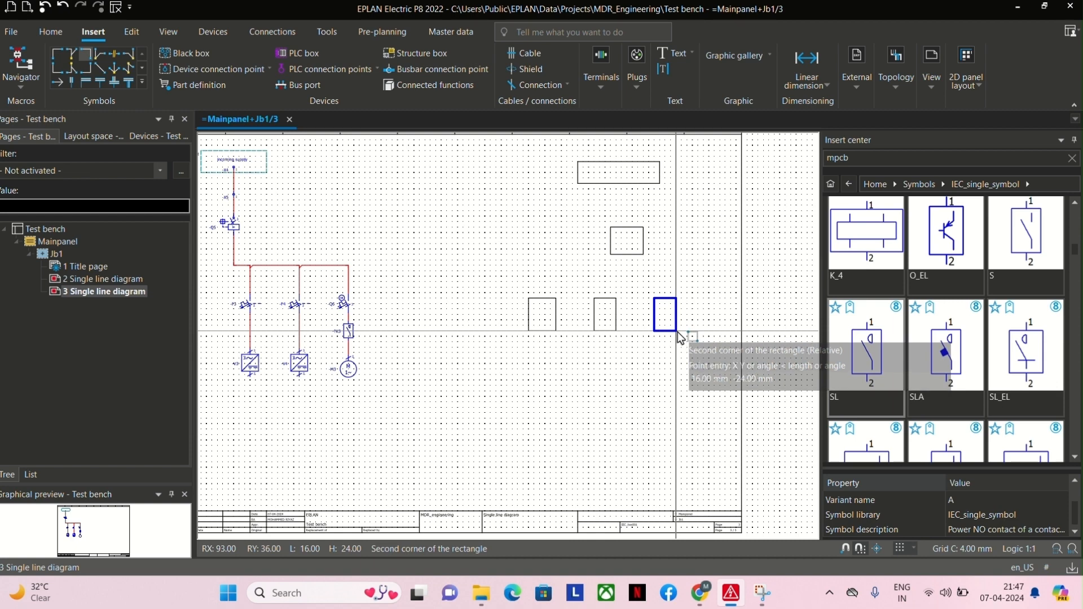
{"action": "left_click", "coordinate": [677, 332]}
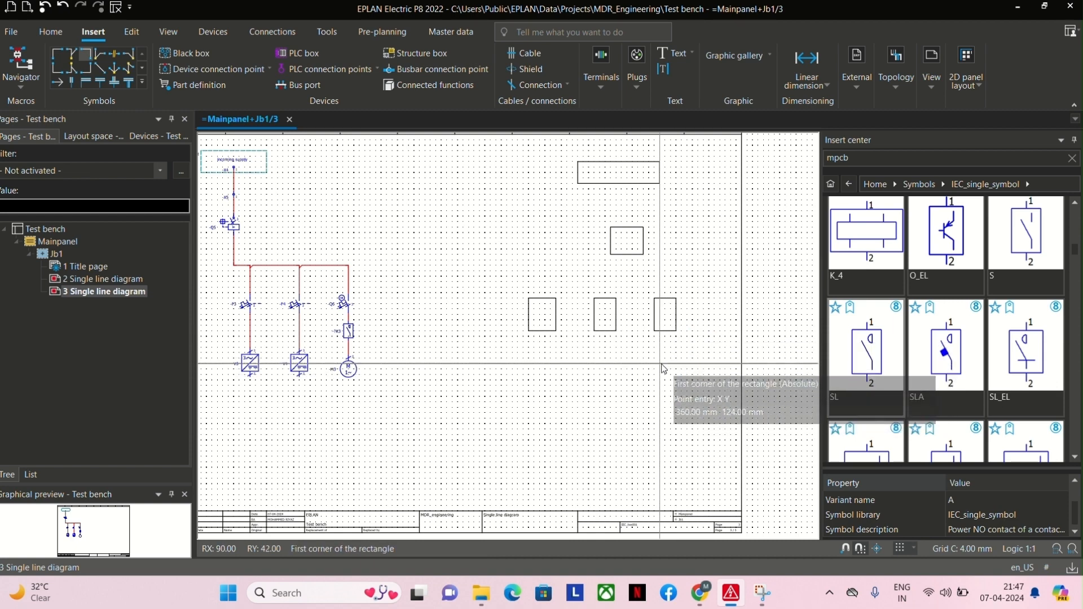
Draw two more rectangles of about 16 × 24 mm, one beneath the other, below the row's right rectangle.
{"action": "left_click", "coordinate": [660, 364]}
{"action": "left_click", "coordinate": [682, 397]}
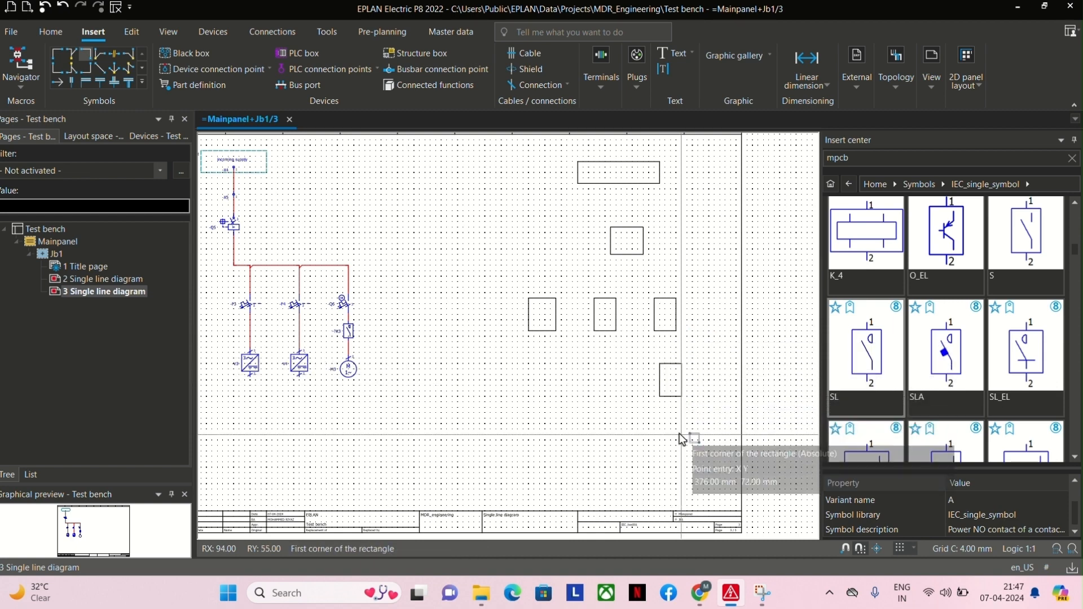
{"action": "left_click", "coordinate": [665, 430]}
{"action": "left_click", "coordinate": [690, 464]}
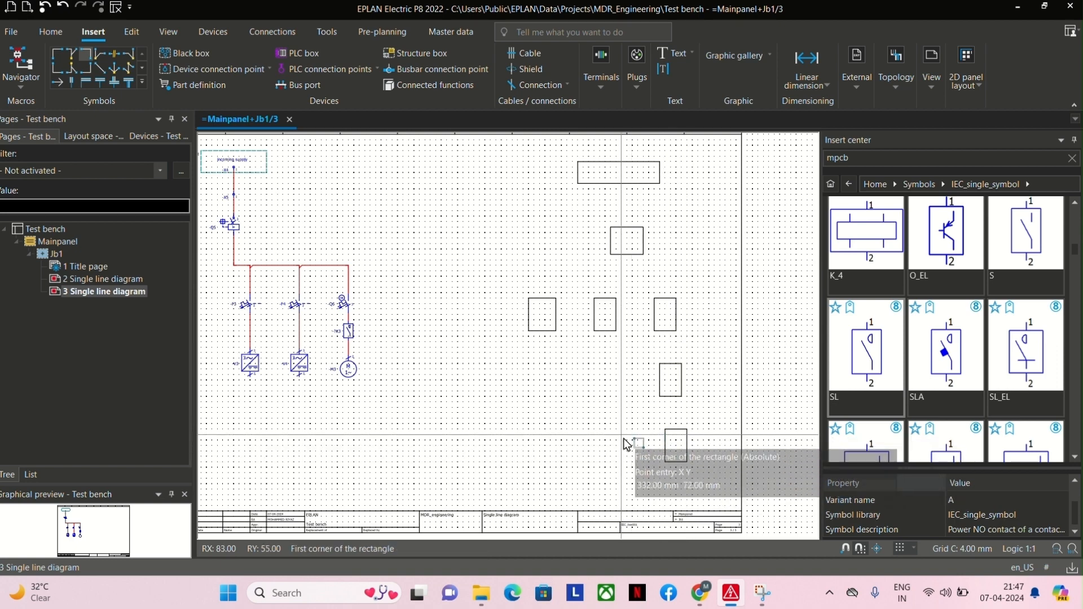
Draw one rectangle below each of the row's middle and left boxes, plus a wide one about 80 × 28 mm spanning beneath both.
{"action": "left_click", "coordinate": [599, 376]}
{"action": "left_click", "coordinate": [621, 403]}
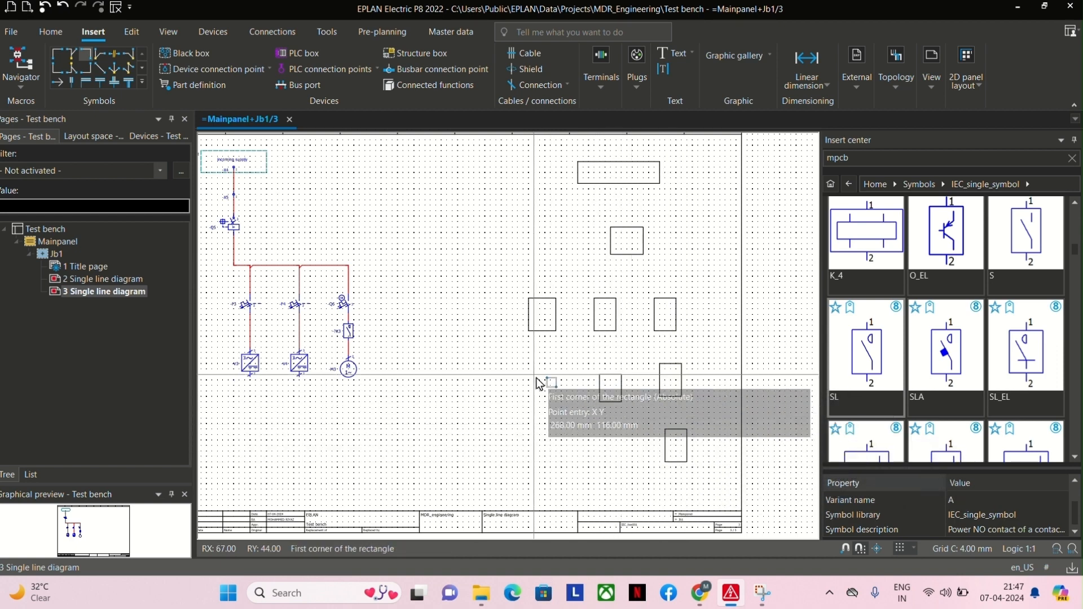
{"action": "left_click", "coordinate": [533, 370]}
{"action": "left_click", "coordinate": [562, 408]}
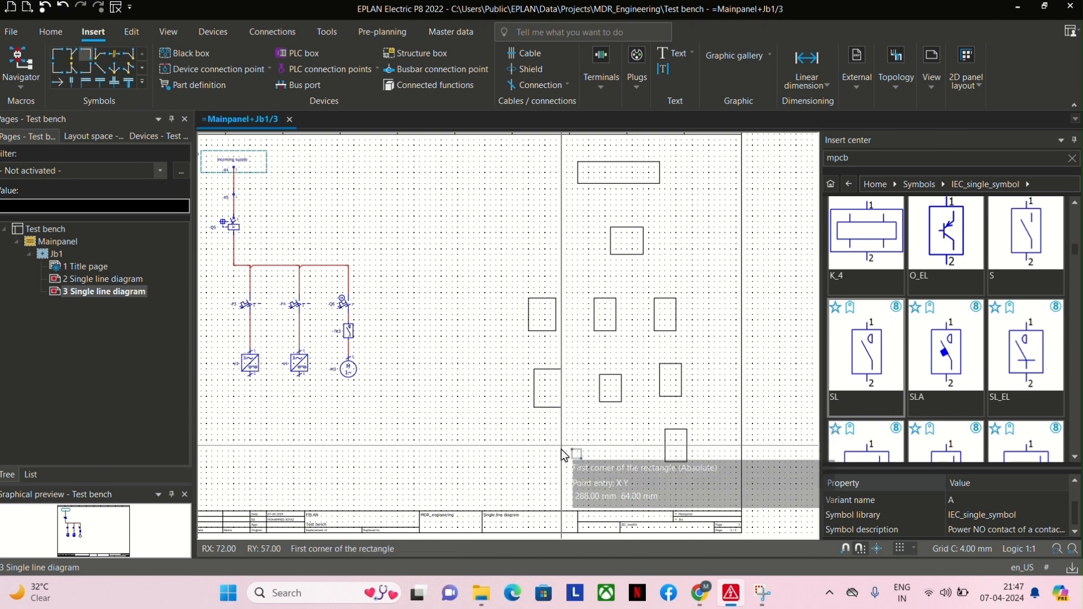
{"action": "left_click", "coordinate": [534, 434]}
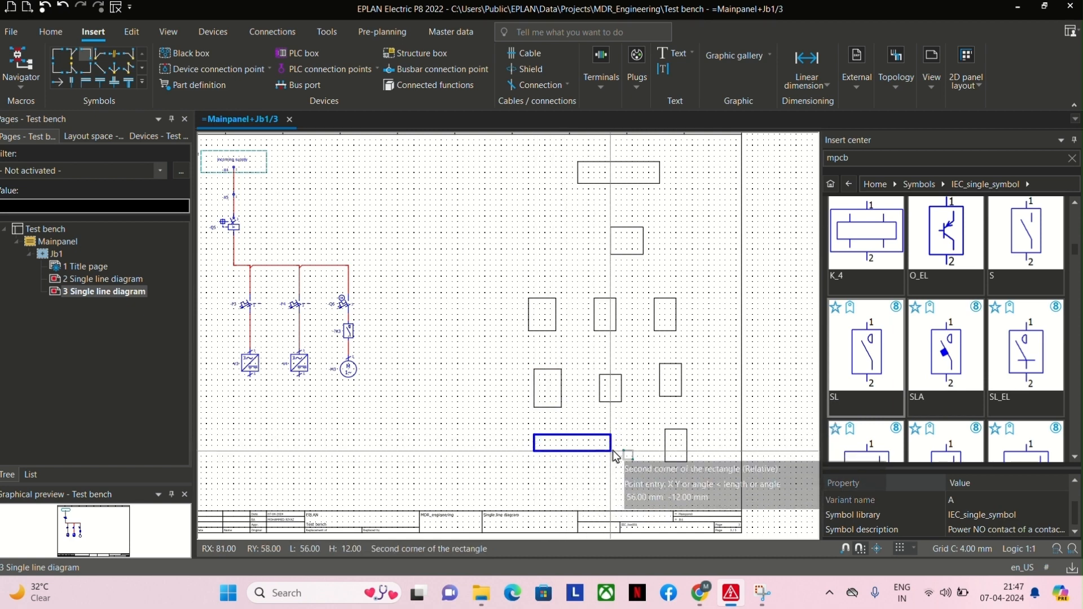
{"action": "left_click", "coordinate": [643, 473]}
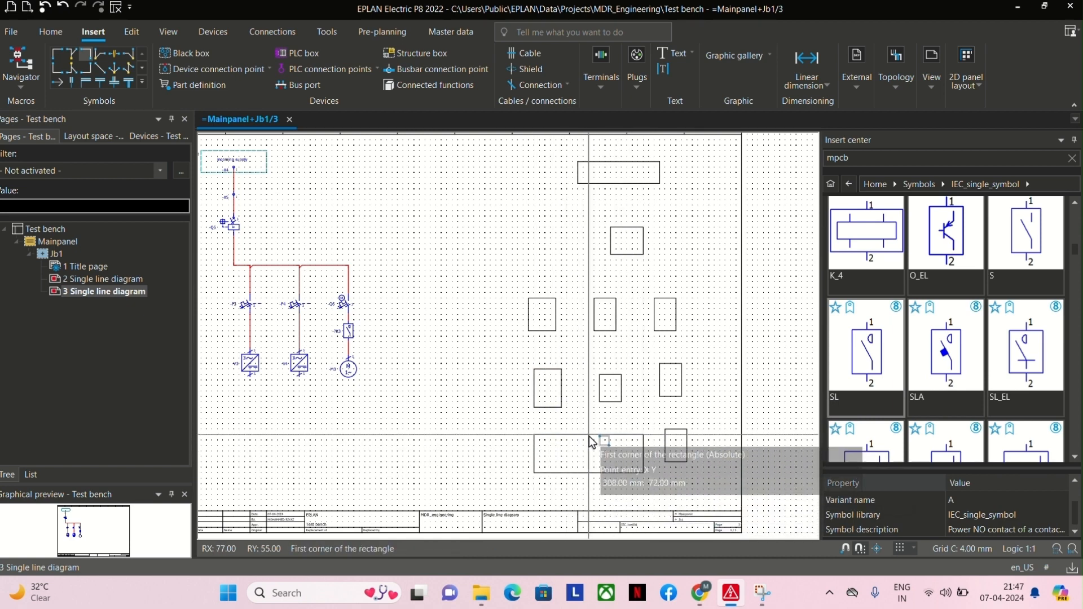
{"action": "key", "text": "Escape"}
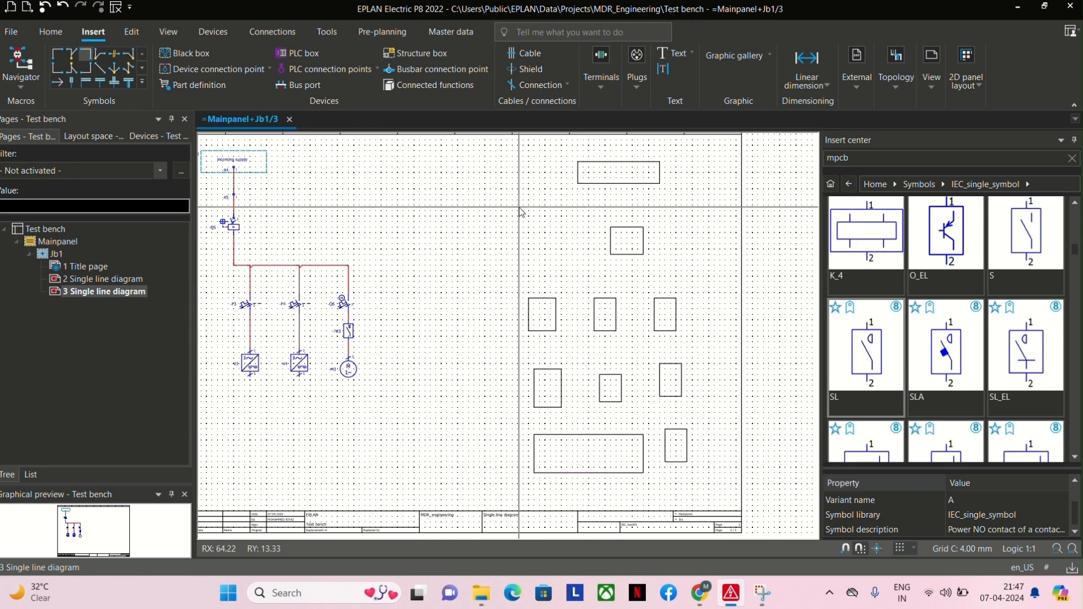
Draw a straight vertical line connecting the wide top rectangle to the smaller rectangle below it.
{"action": "left_click", "coordinate": [719, 56]}
{"action": "left_click", "coordinate": [714, 88]}
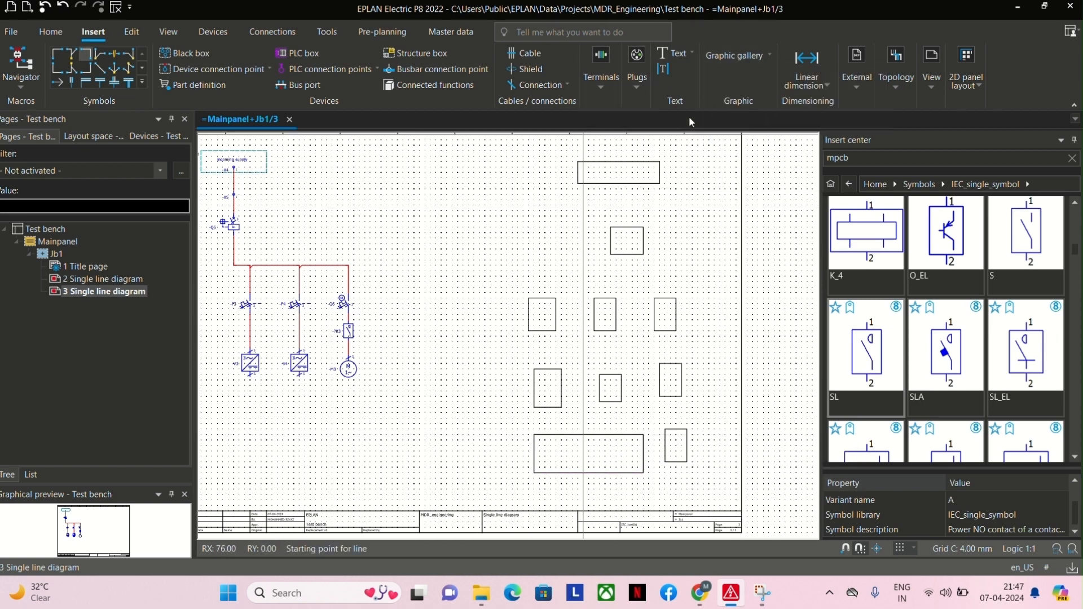
{"action": "left_click", "coordinate": [621, 184]}
{"action": "left_click", "coordinate": [620, 228]}
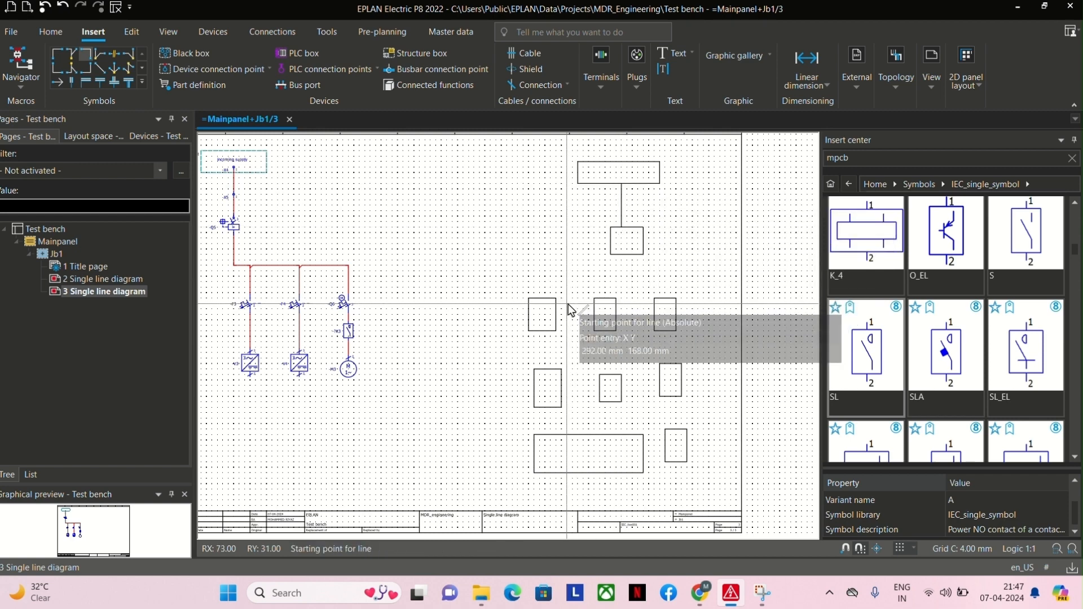
Draw a vertical line up from the left rectangle of the three-box row and a horizontal branch line across the row.
{"action": "left_click", "coordinate": [545, 298]}
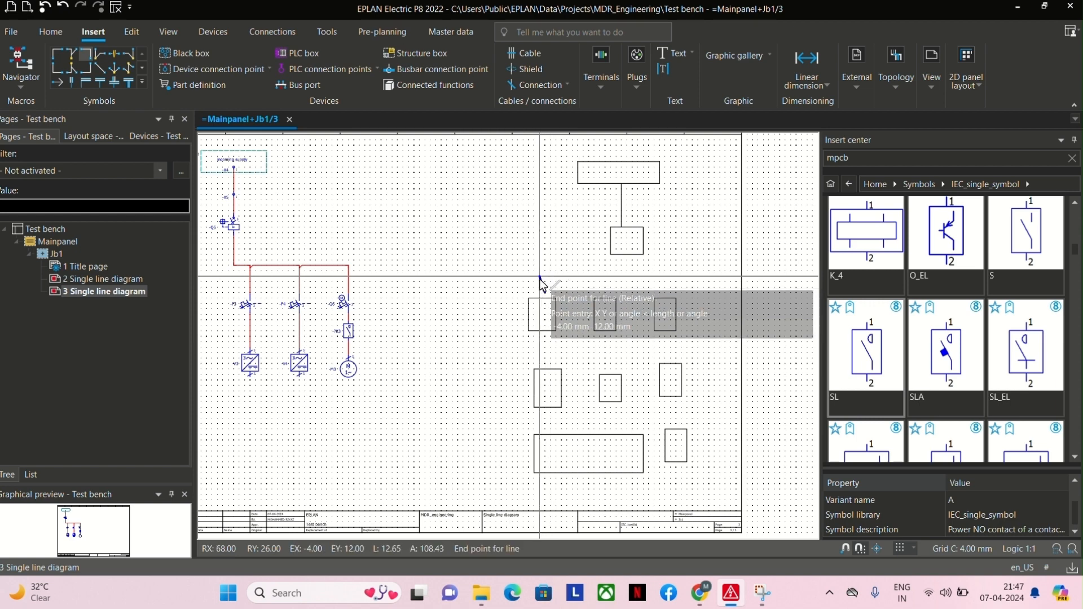
{"action": "left_click", "coordinate": [545, 272]}
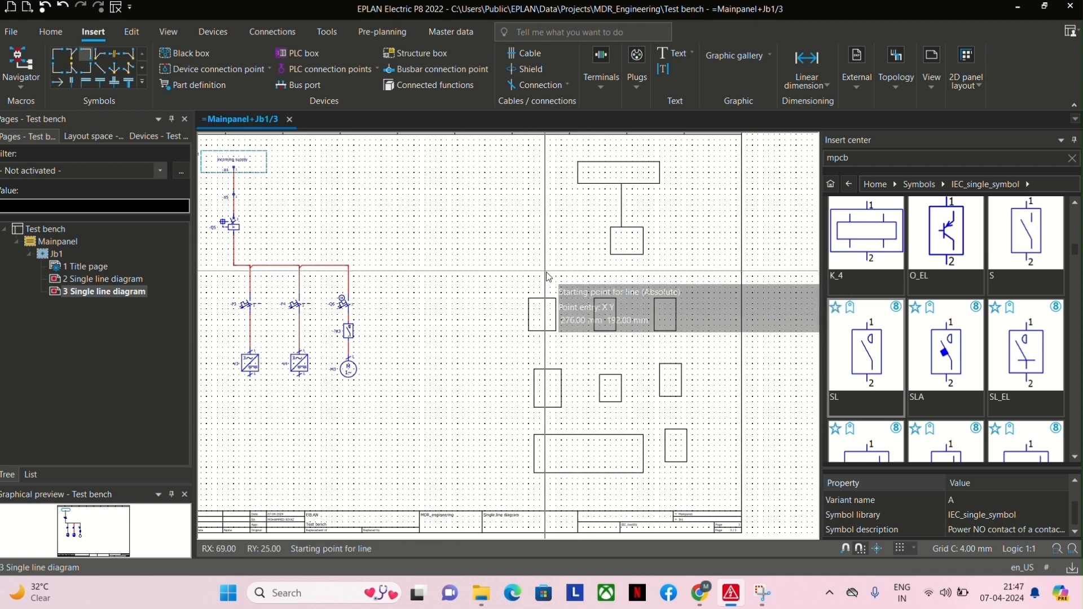
{"action": "left_click", "coordinate": [545, 271]}
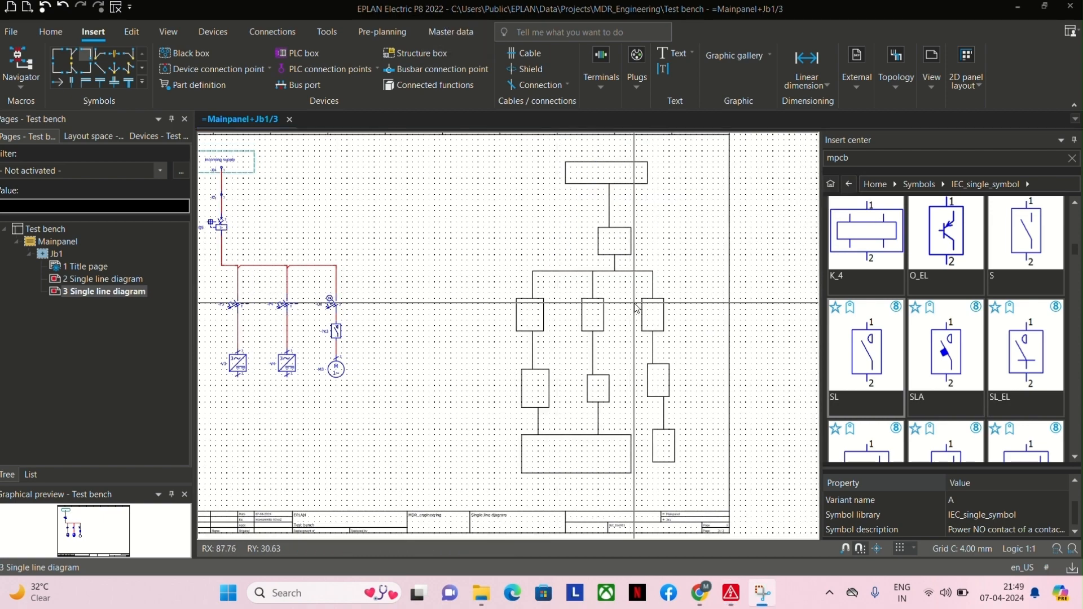
{"action": "scroll", "coordinate": [596, 284], "scroll_direction": "down", "scroll_amount": 2}
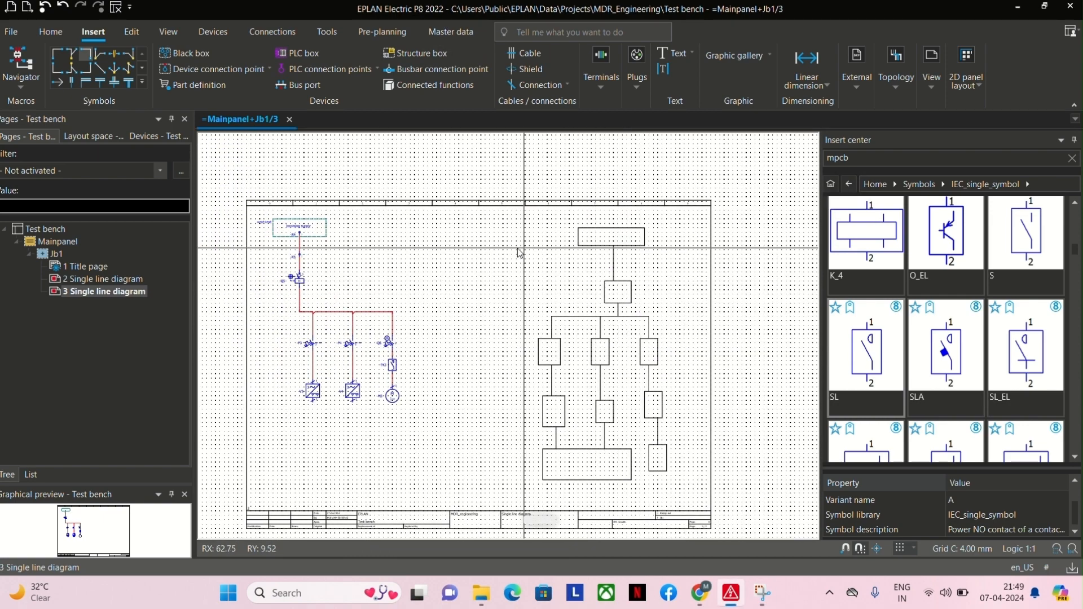
Insert the text "incoming supply" inside the wide top rectangle of the block diagram.
{"action": "left_click", "coordinate": [691, 53]}
{"action": "left_click", "coordinate": [676, 120]}
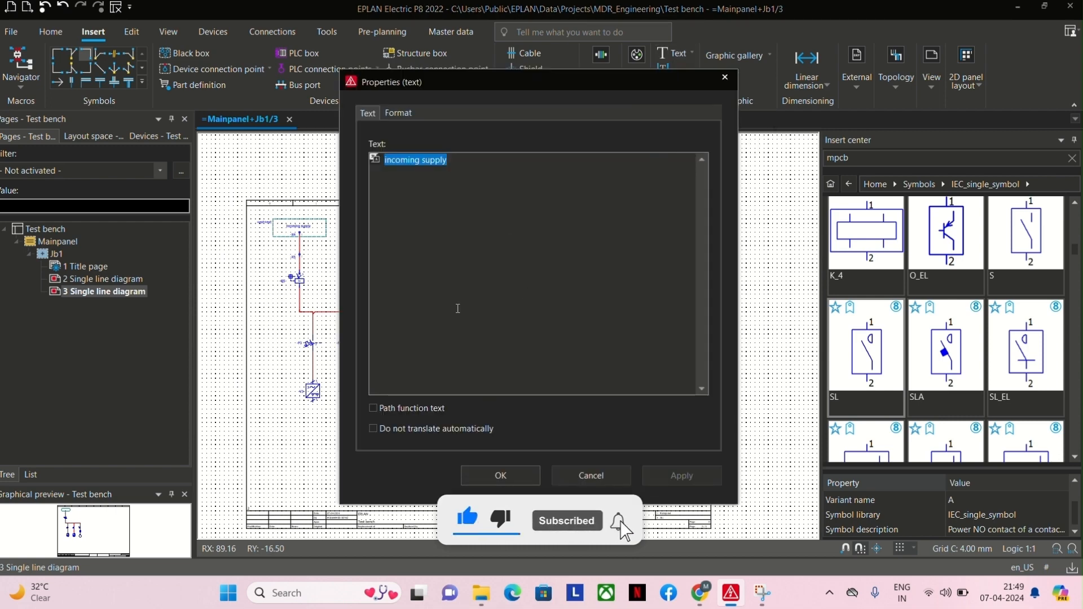
{"action": "left_click", "coordinate": [485, 475]}
{"action": "scroll", "coordinate": [597, 249], "scroll_direction": "up", "scroll_amount": 2}
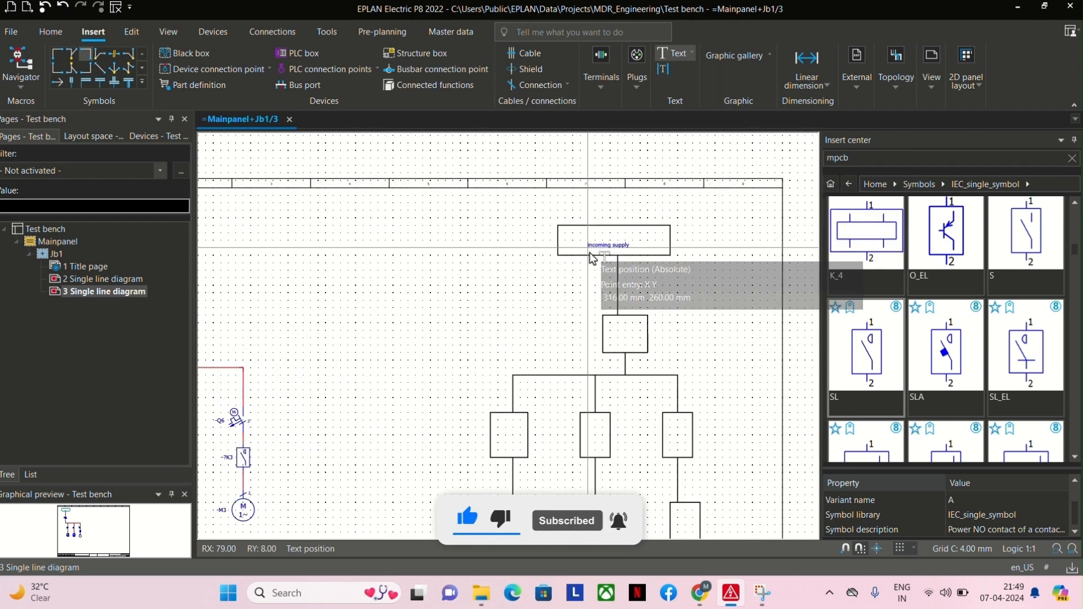
{"action": "left_click", "coordinate": [596, 257]}
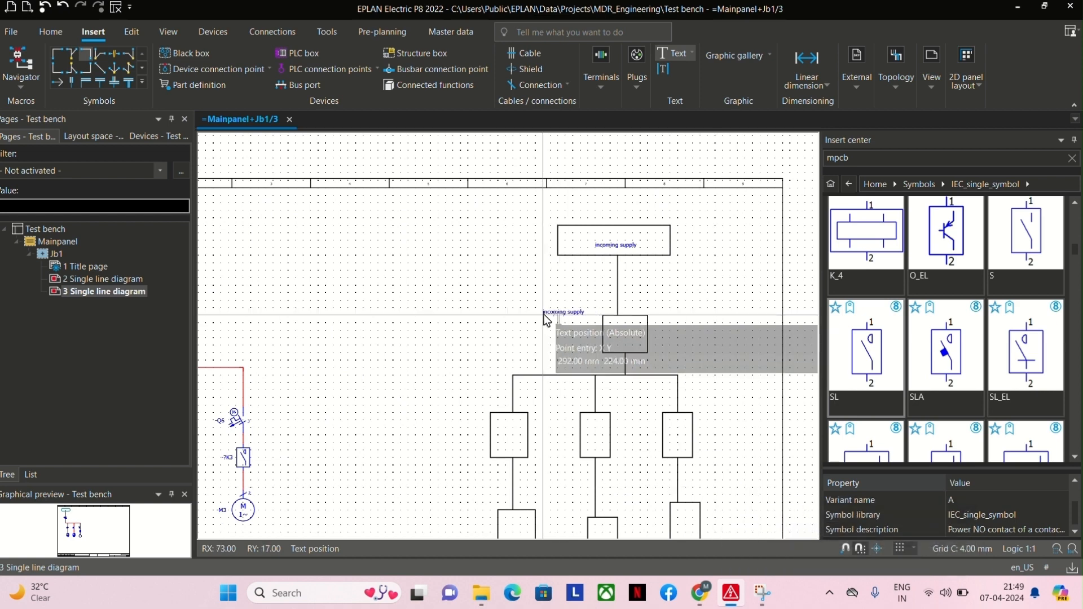
Place copies of the "incoming supply" text in the second rectangle and in each of the three rectangles in the row below.
{"action": "left_click", "coordinate": [604, 338]}
{"action": "scroll", "coordinate": [573, 338], "scroll_direction": "down", "scroll_amount": 2}
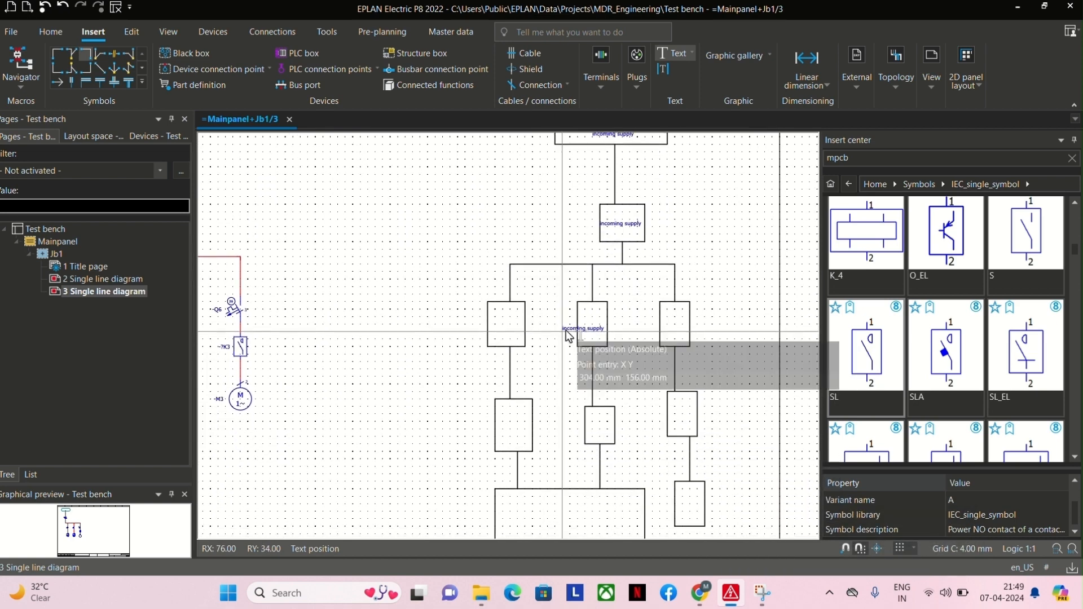
{"action": "left_click", "coordinate": [497, 332]}
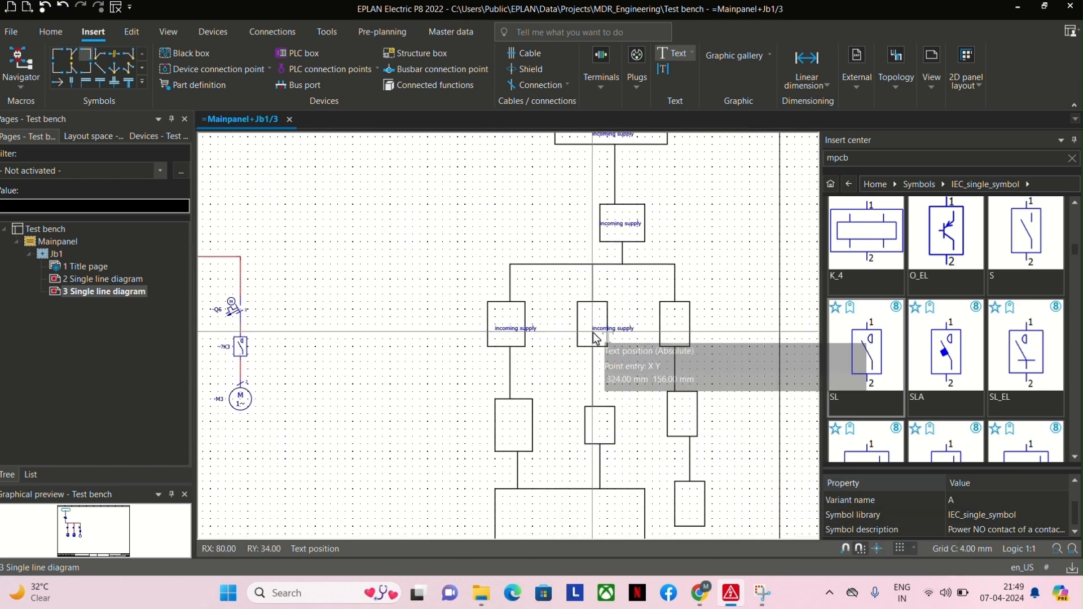
{"action": "left_click", "coordinate": [587, 325]}
{"action": "left_click", "coordinate": [679, 330]}
Place further "incoming supply" texts in the three rectangles under the row, the lowest right box and the wide bottom box.
{"action": "scroll", "coordinate": [564, 350], "scroll_direction": "down", "scroll_amount": 1}
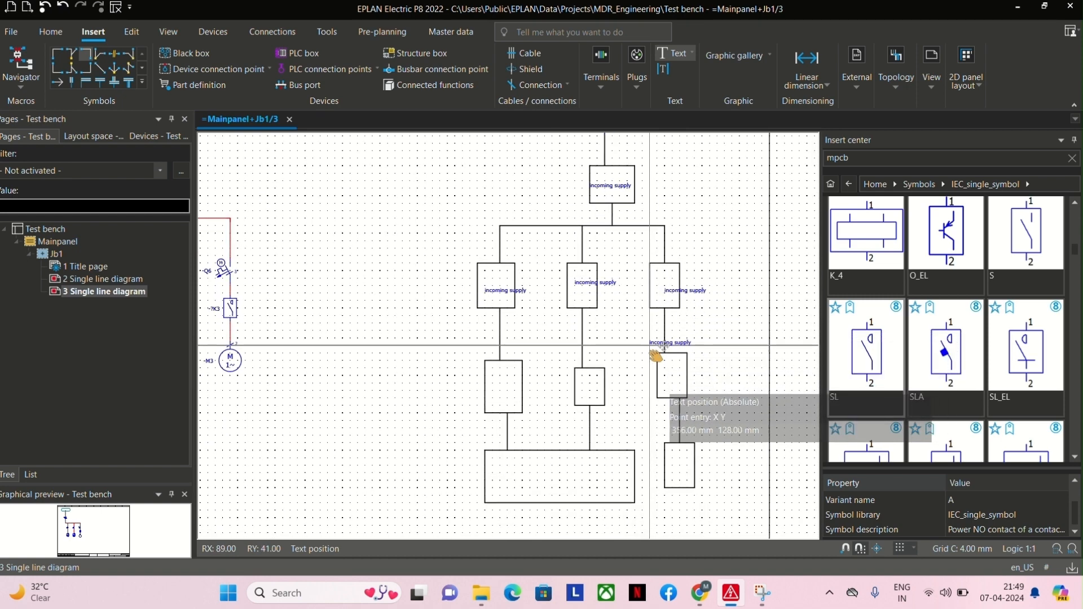
{"action": "left_click", "coordinate": [500, 365]}
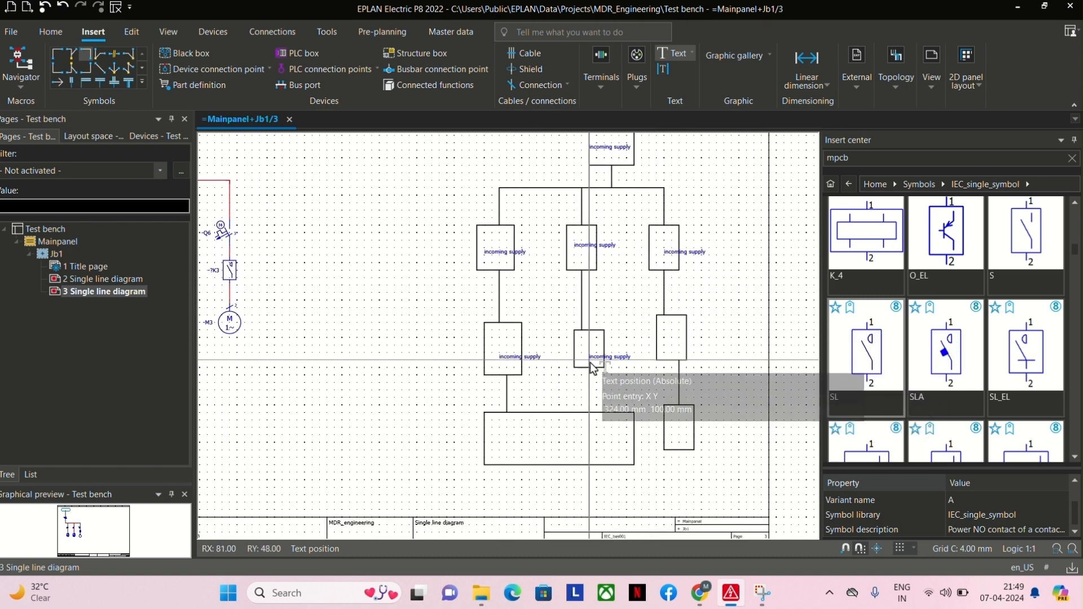
{"action": "left_click", "coordinate": [591, 364]}
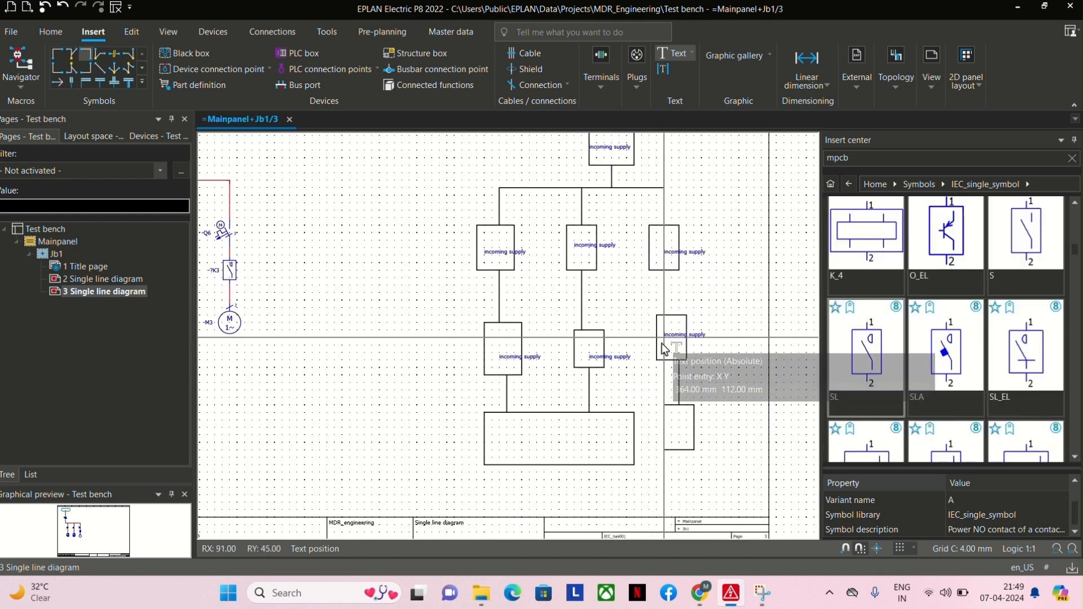
{"action": "left_click", "coordinate": [665, 356]}
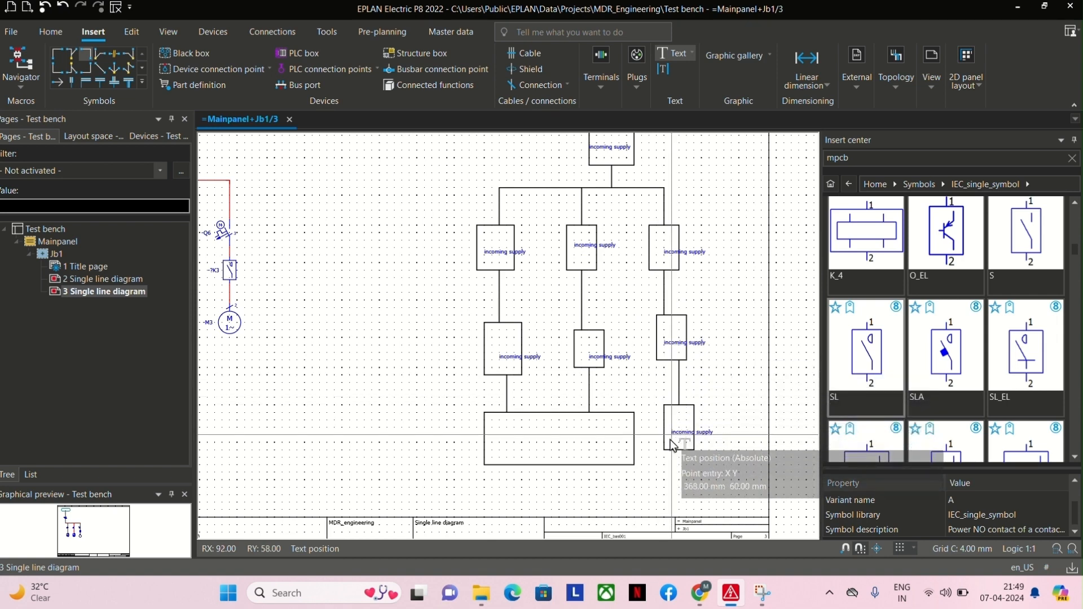
{"action": "left_click", "coordinate": [671, 443]}
{"action": "left_click", "coordinate": [538, 451]}
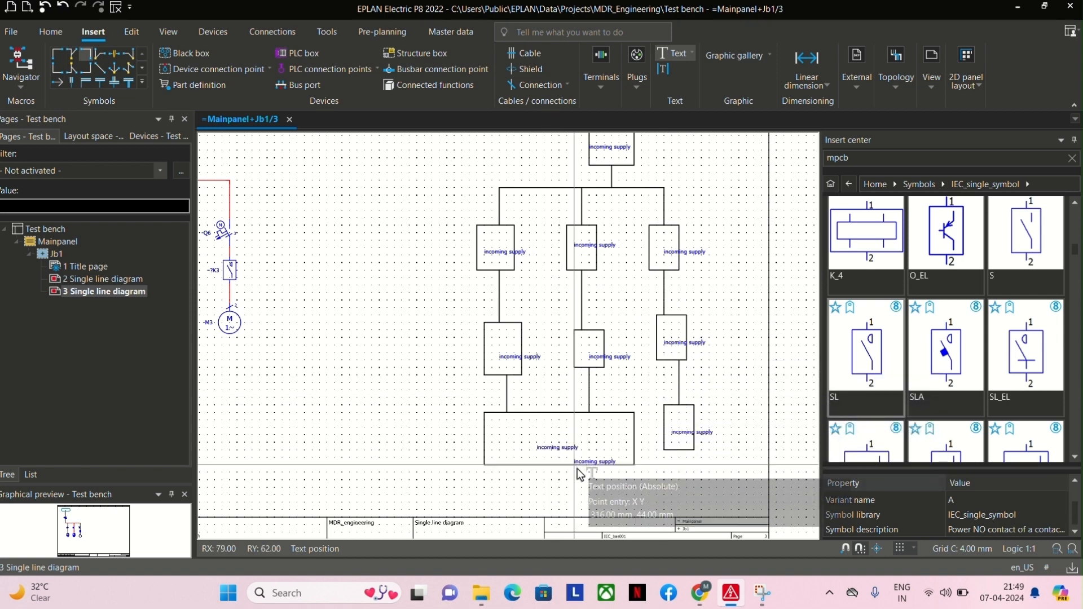
{"action": "key", "text": "Escape"}
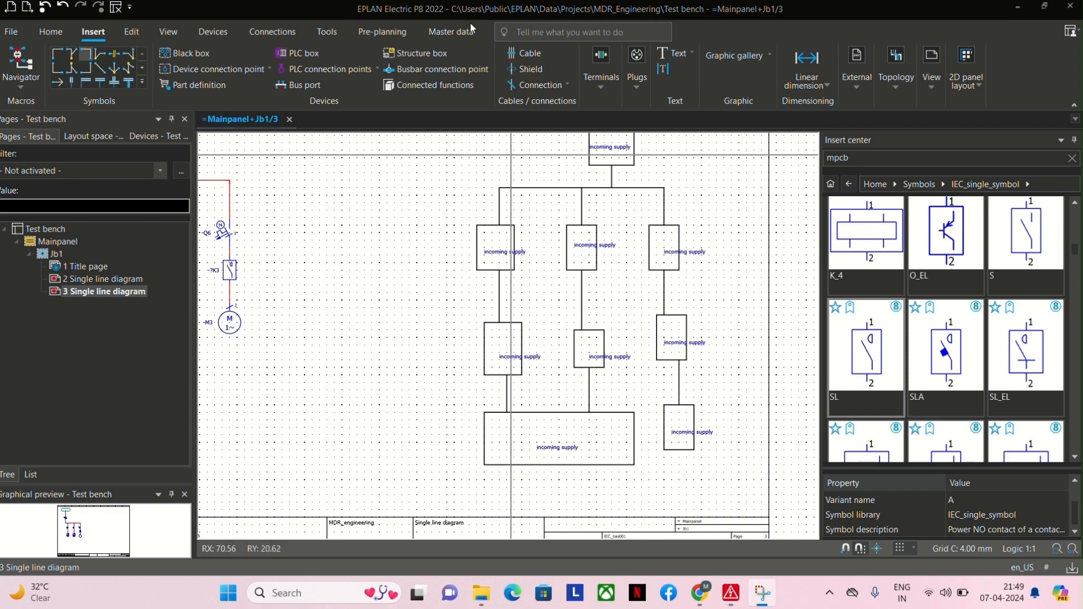
Move the "incoming supply" text in the second rectangle upward, closer to the box's upper edge.
{"action": "scroll", "coordinate": [588, 264], "scroll_direction": "down", "scroll_amount": 4}
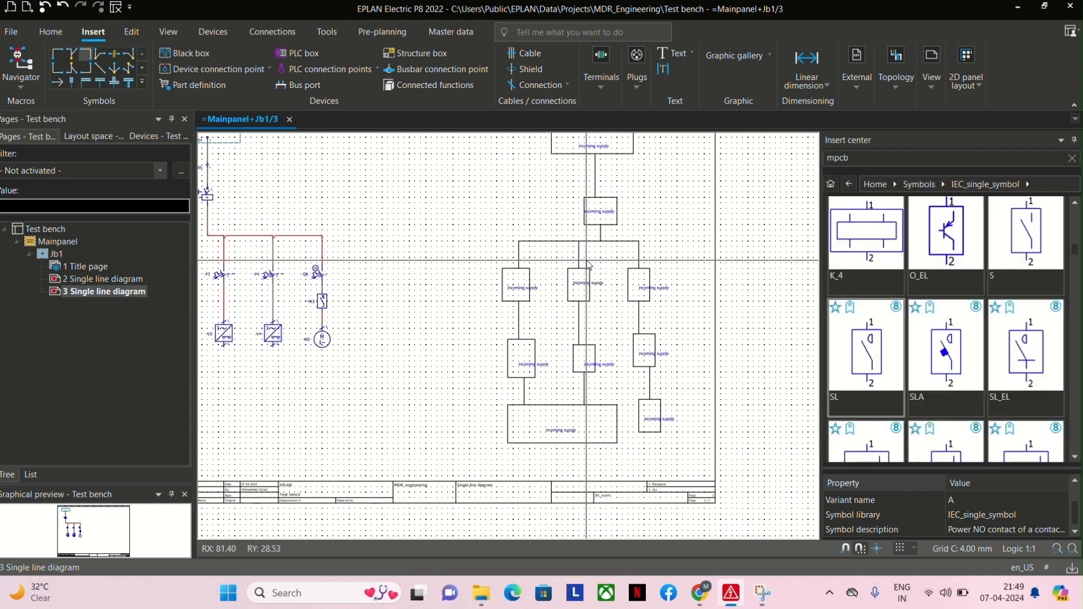
{"action": "scroll", "coordinate": [588, 264], "scroll_direction": "up", "scroll_amount": 5}
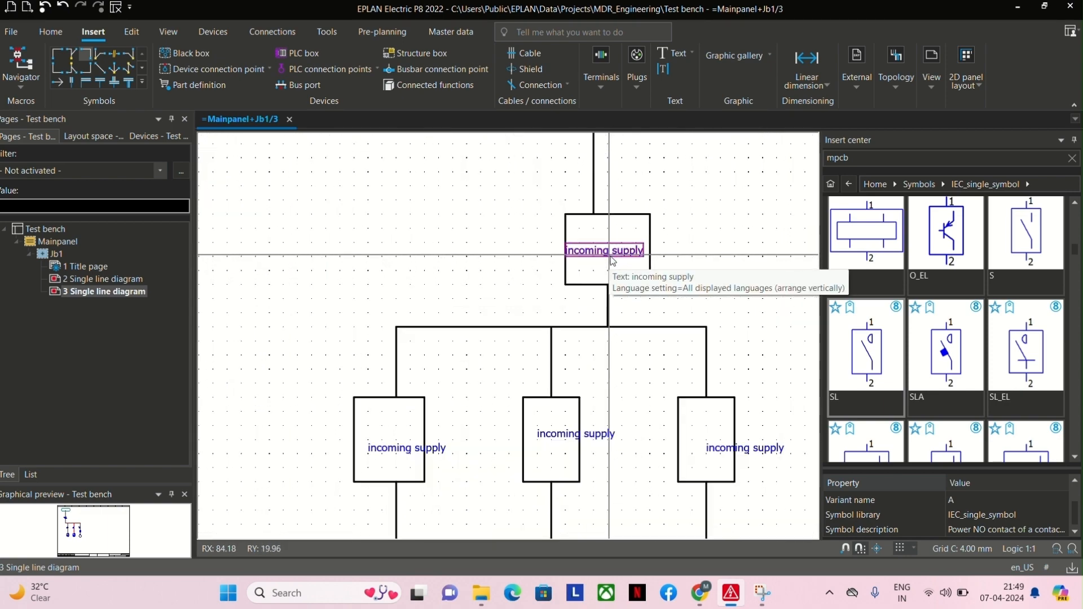
{"action": "left_click_drag", "start_coordinate": [612, 261], "coordinate": [613, 237]}
Bring the OIP image from the desktop onto the page and copy it into the project directory, overwriting the existing file.
{"action": "scroll", "coordinate": [601, 237], "scroll_direction": "down", "scroll_amount": 2}
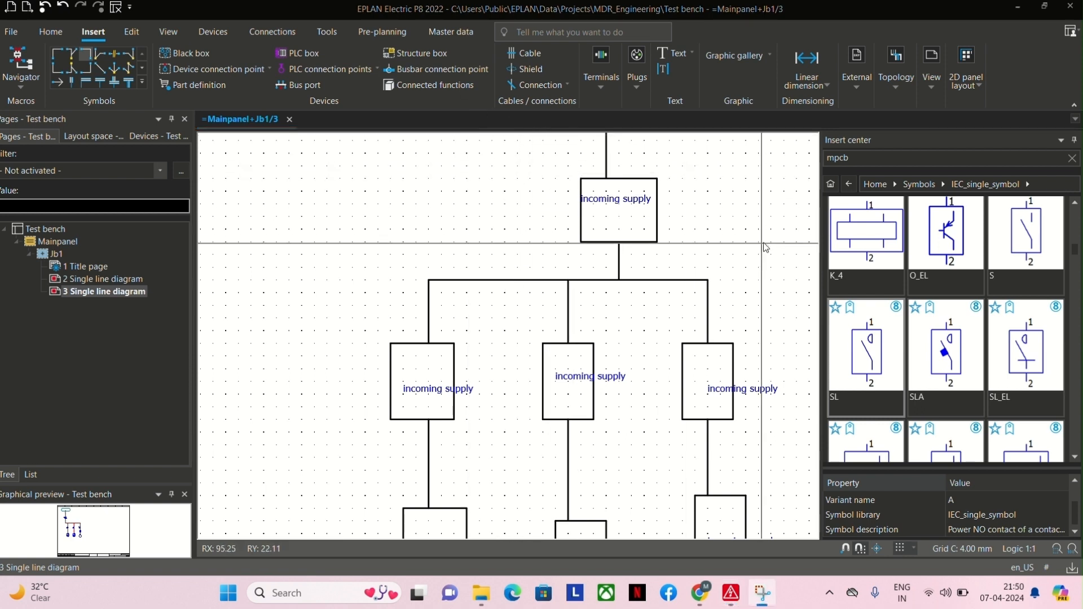
{"action": "left_click", "coordinate": [1019, 8]}
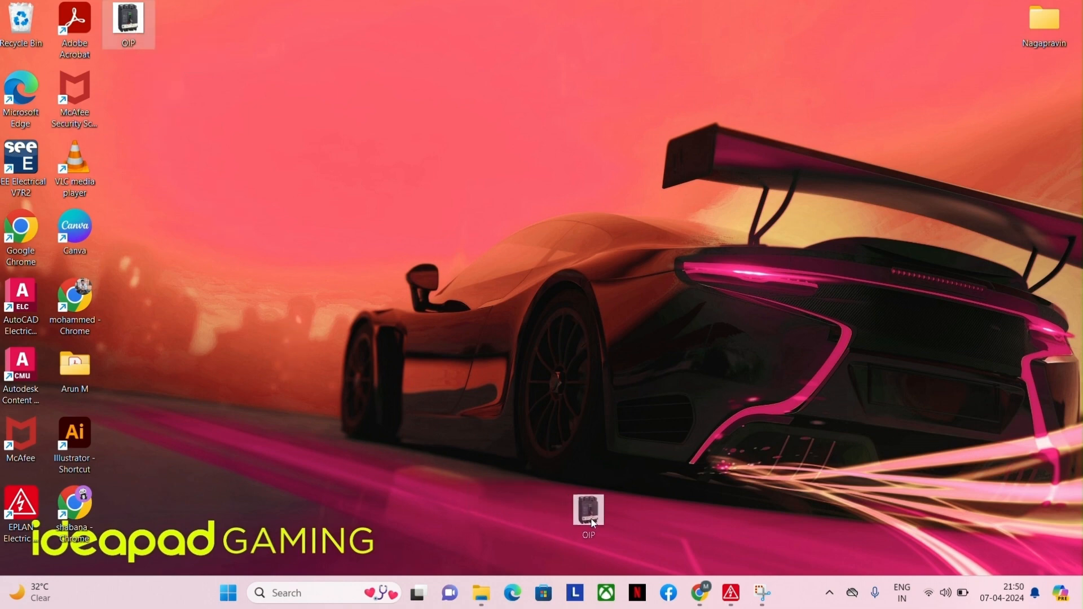
{"action": "left_click_drag", "start_coordinate": [733, 586], "coordinate": [734, 588]}
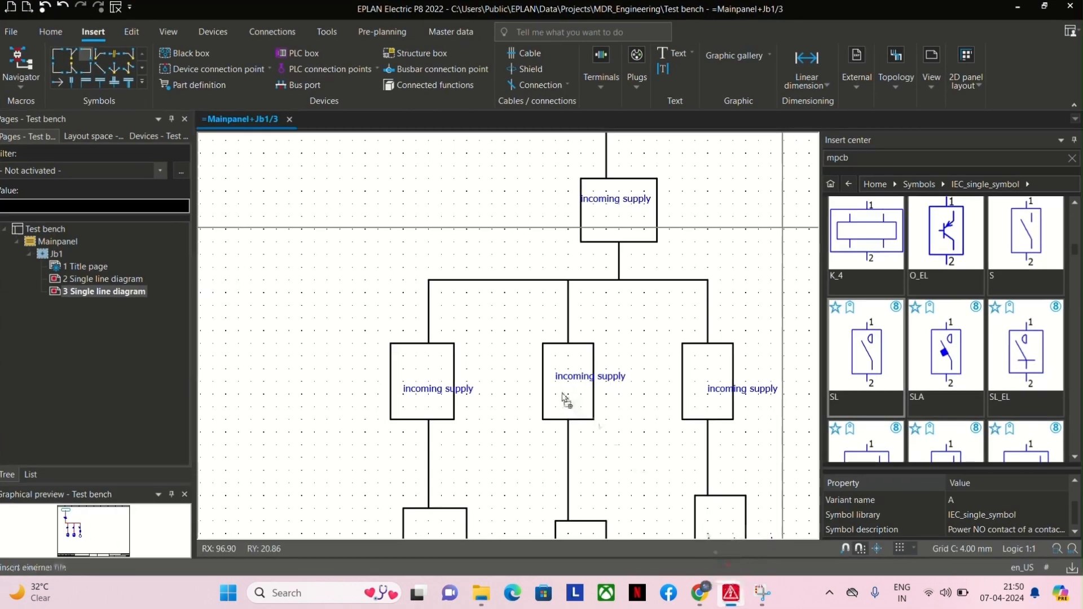
{"action": "left_click_drag", "start_coordinate": [564, 397], "coordinate": [518, 313]}
{"action": "left_click_drag", "start_coordinate": [419, 270], "coordinate": [418, 269]}
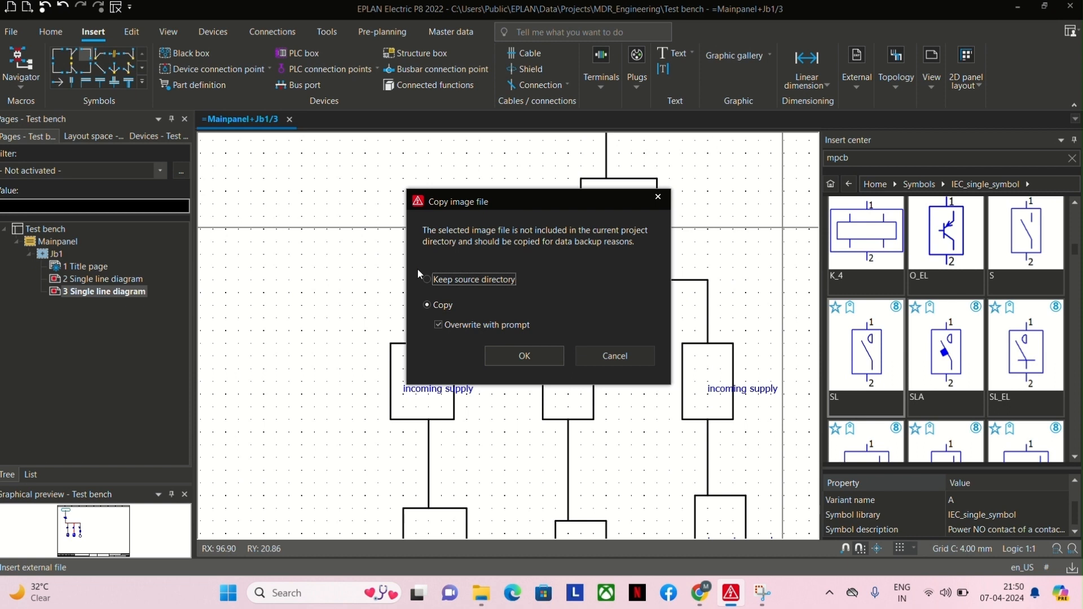
{"action": "left_click", "coordinate": [518, 360]}
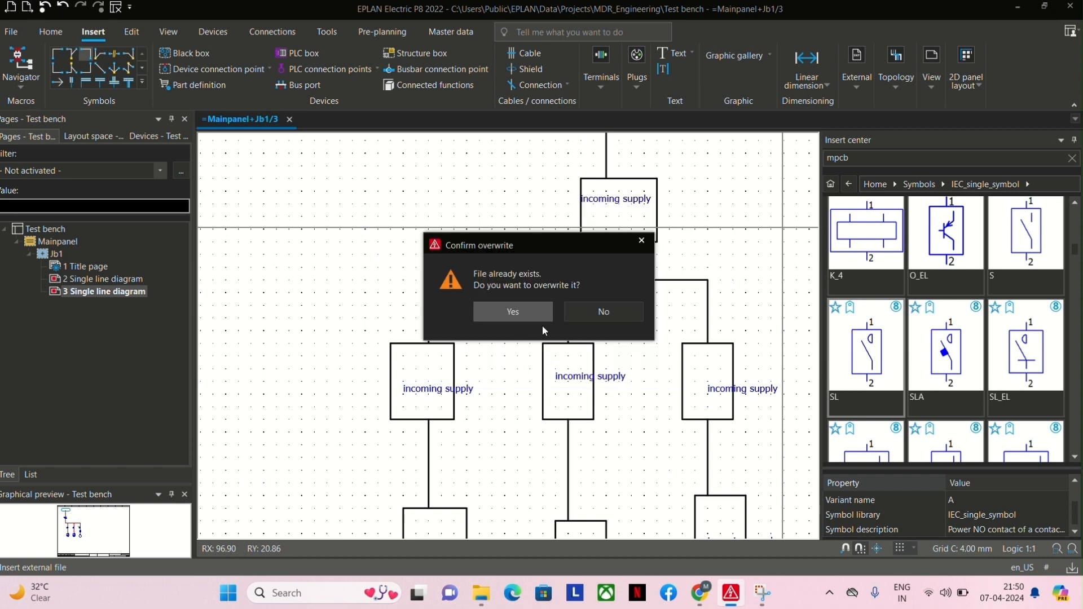
{"action": "left_click", "coordinate": [524, 317]}
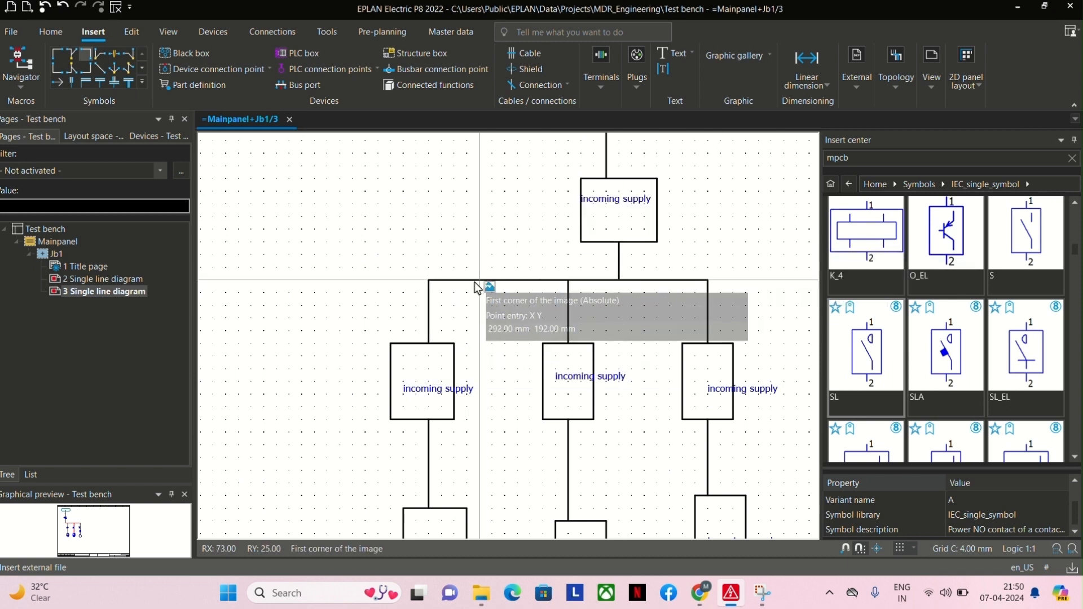
Place the OIP image with a width and height of 12 and move it inside the second rectangle of the block diagram.
{"action": "left_click", "coordinate": [416, 231]}
{"action": "left_click", "coordinate": [459, 279]}
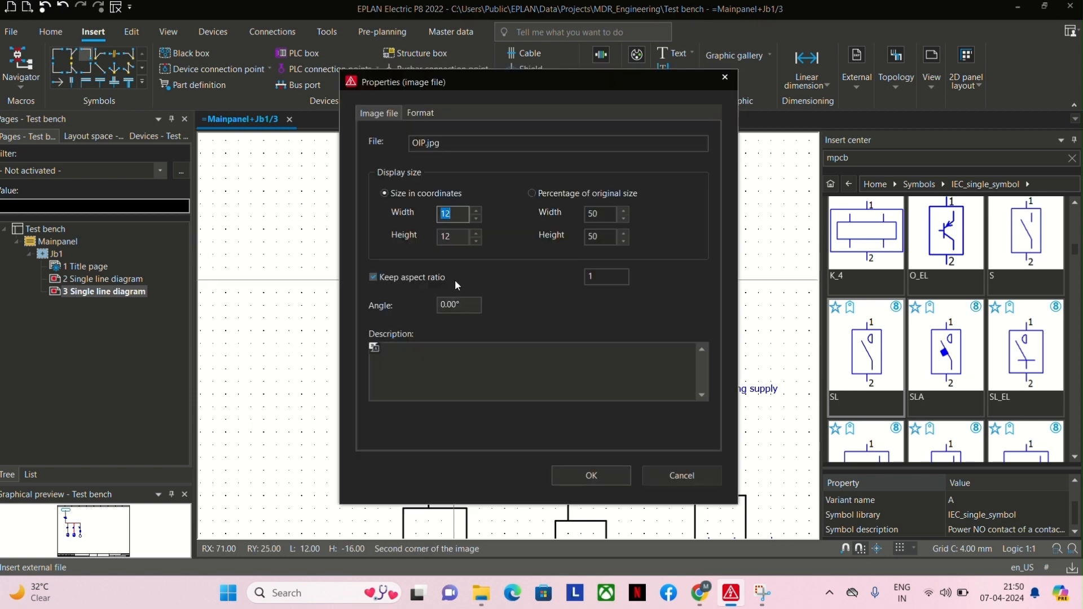
{"action": "left_click", "coordinate": [615, 479]}
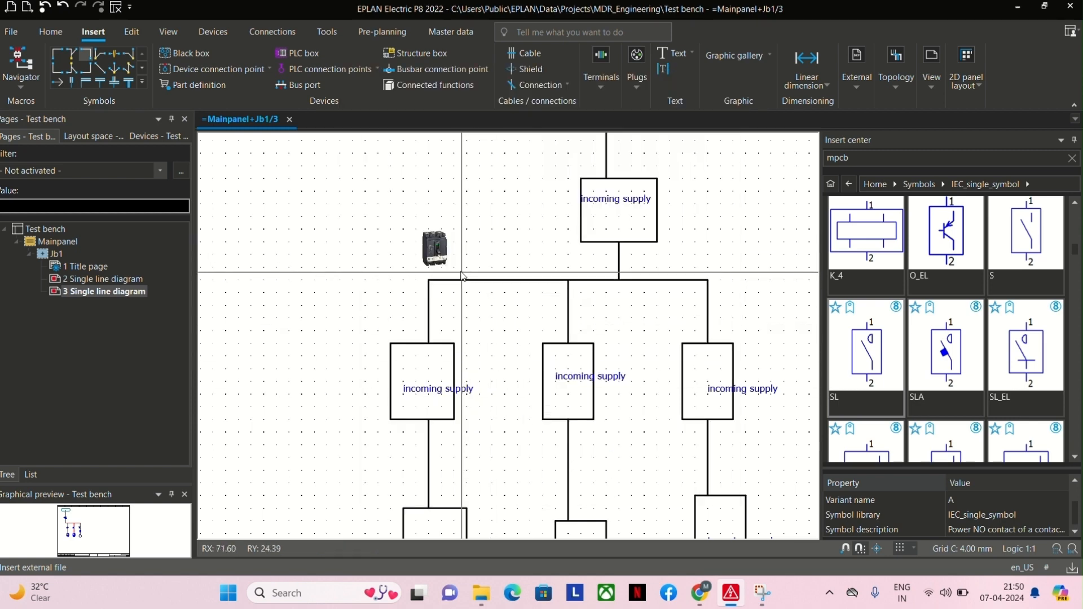
{"action": "left_click", "coordinate": [445, 248]}
{"action": "left_click_drag", "start_coordinate": [452, 250], "coordinate": [533, 202]}
Move the second rectangle's "incoming supply" text outside the box and change it to "-q1".
{"action": "left_click", "coordinate": [618, 198]}
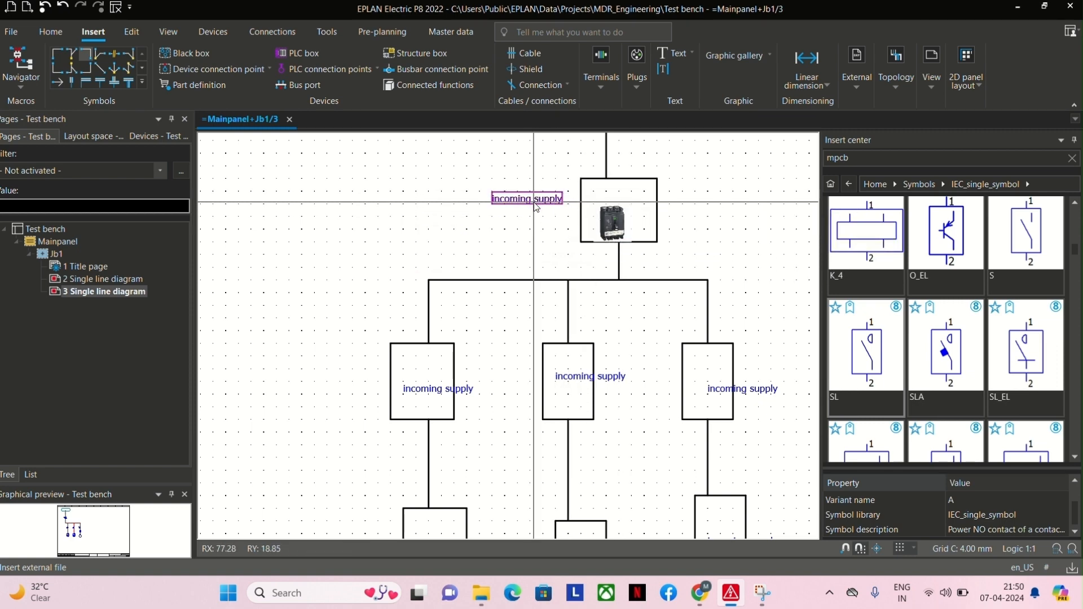
{"action": "double_click", "coordinate": [534, 202]}
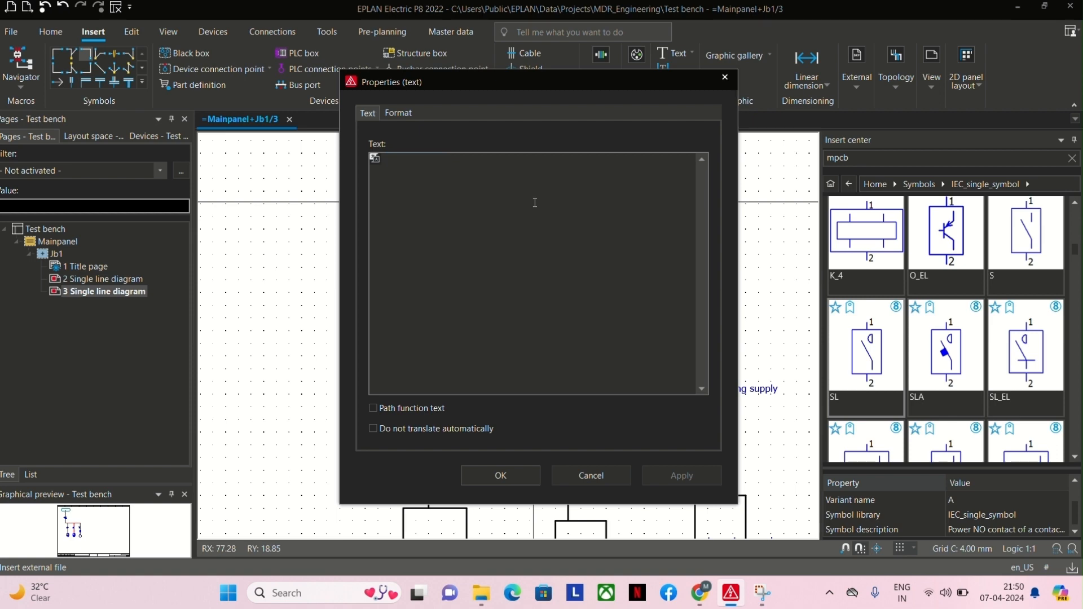
{"action": "key", "text": "Return"}
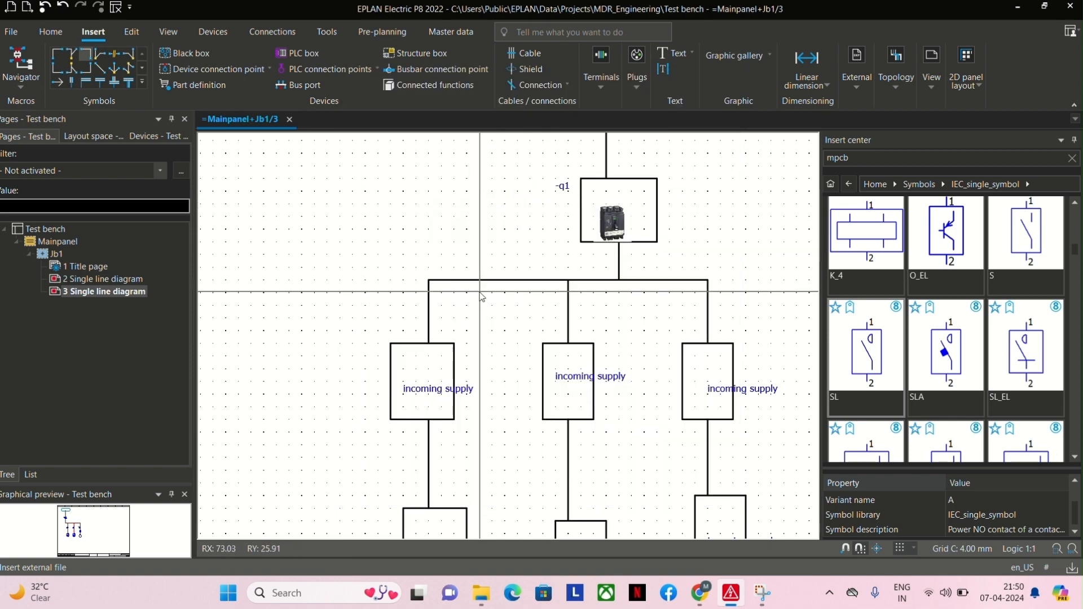
Examine the properties and parts data of safety switch -Q5 in the single line diagram.
{"action": "scroll", "coordinate": [410, 342], "scroll_direction": "down", "scroll_amount": 2}
{"action": "scroll", "coordinate": [409, 342], "scroll_direction": "down", "scroll_amount": 1}
{"action": "scroll", "coordinate": [297, 279], "scroll_direction": "up", "scroll_amount": 4}
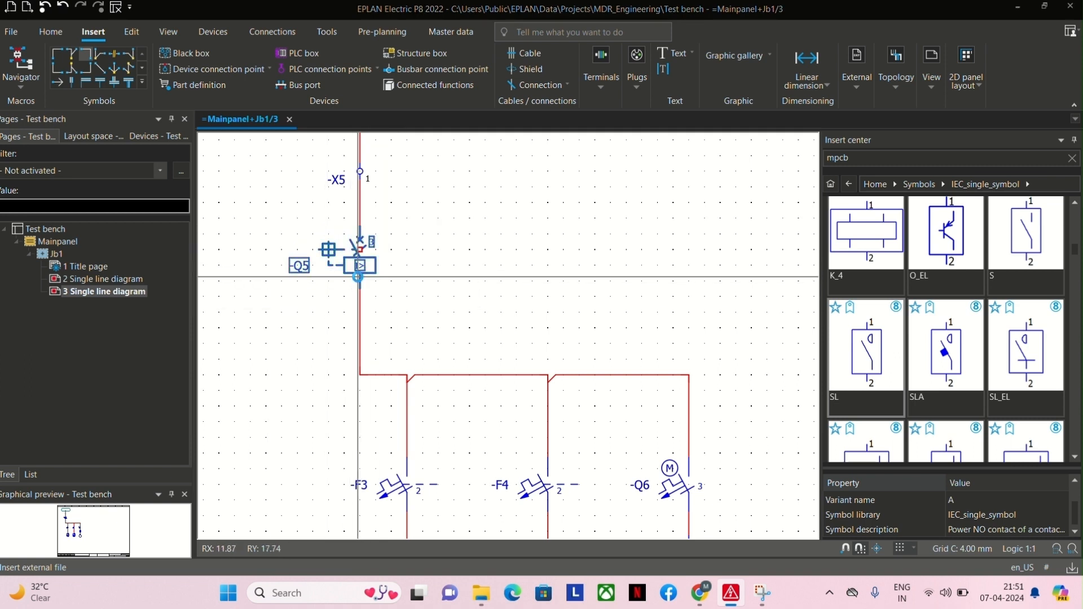
{"action": "double_click", "coordinate": [359, 276]}
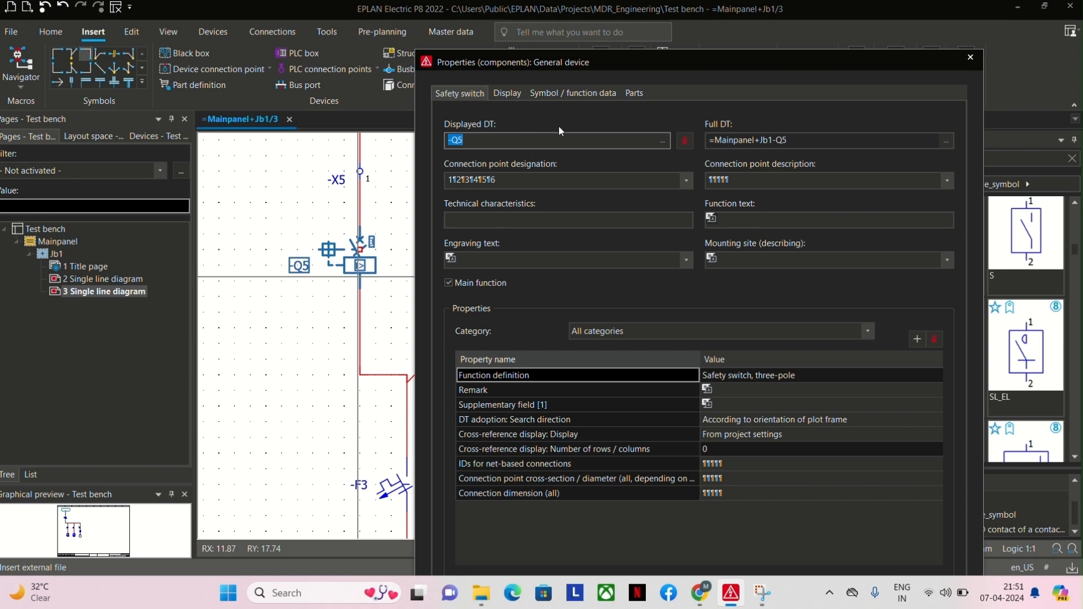
{"action": "left_click", "coordinate": [634, 93]}
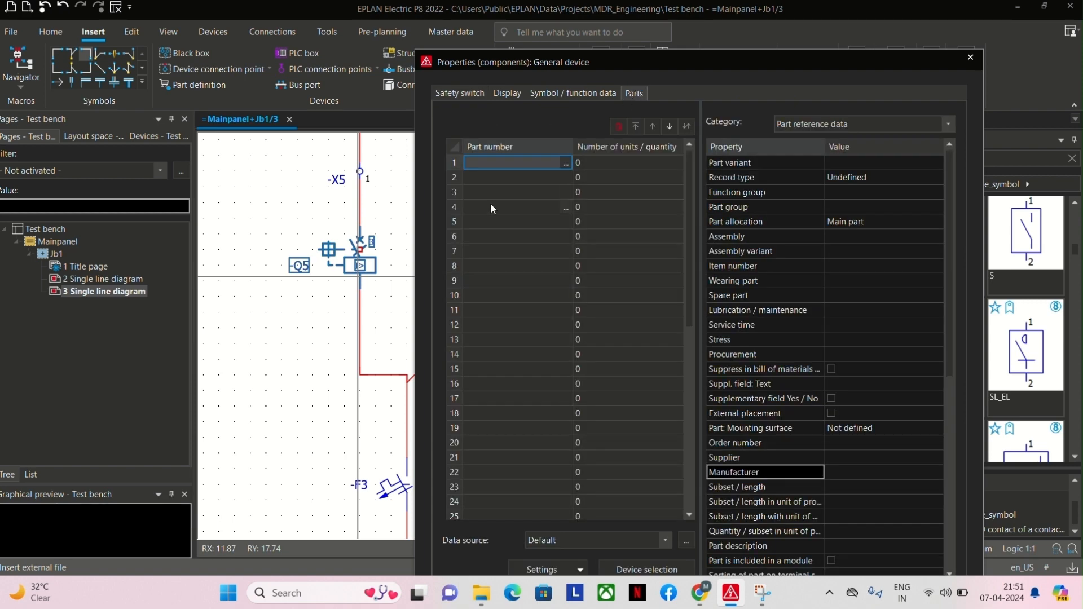
{"action": "left_click", "coordinate": [462, 94]}
{"action": "left_click", "coordinate": [967, 57]}
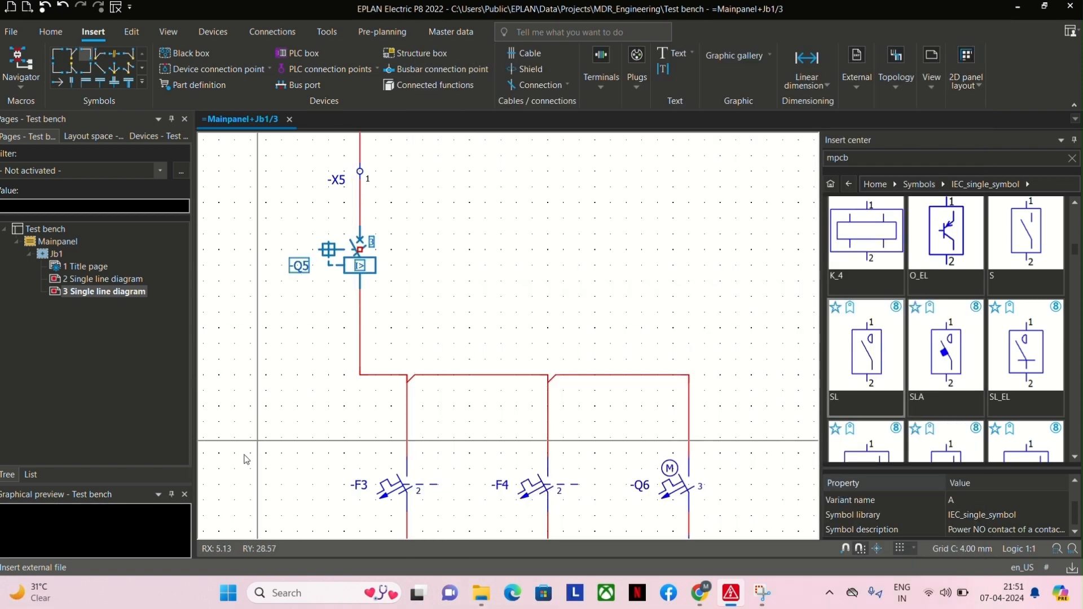
{"action": "scroll", "coordinate": [628, 365], "scroll_direction": "down", "scroll_amount": 3}
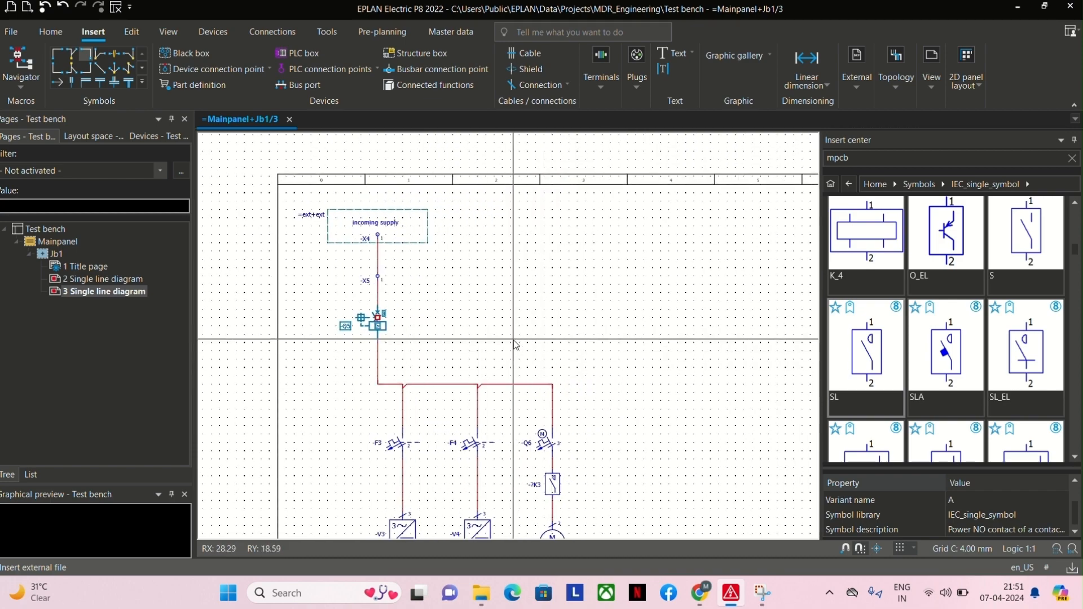
{"action": "scroll", "coordinate": [645, 334], "scroll_direction": "up", "scroll_amount": 4}
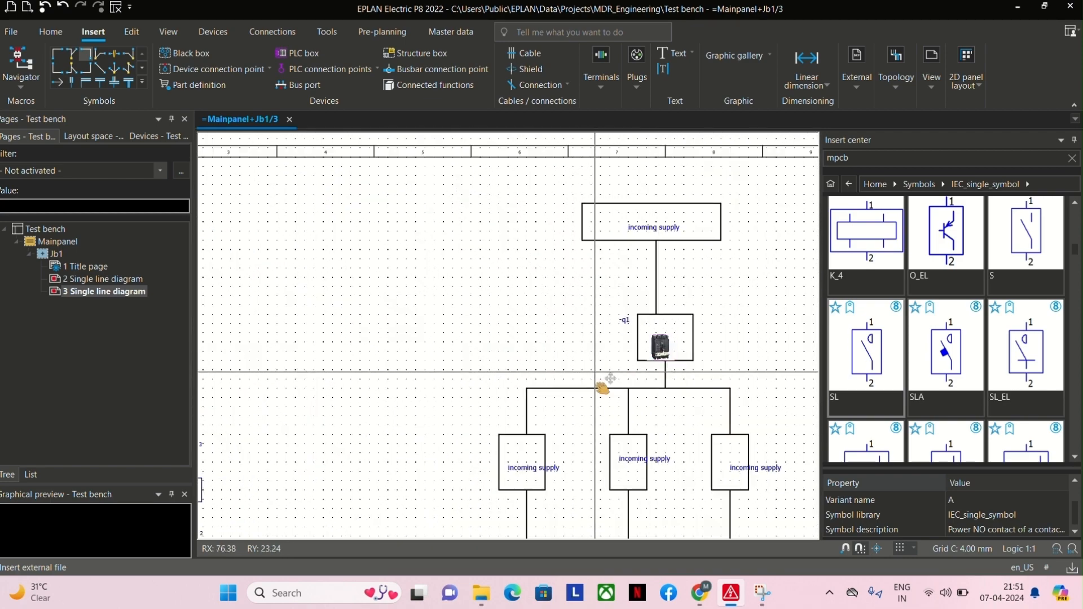
{"action": "middle_click_drag", "start_coordinate": [602, 371], "coordinate": [512, 347]}
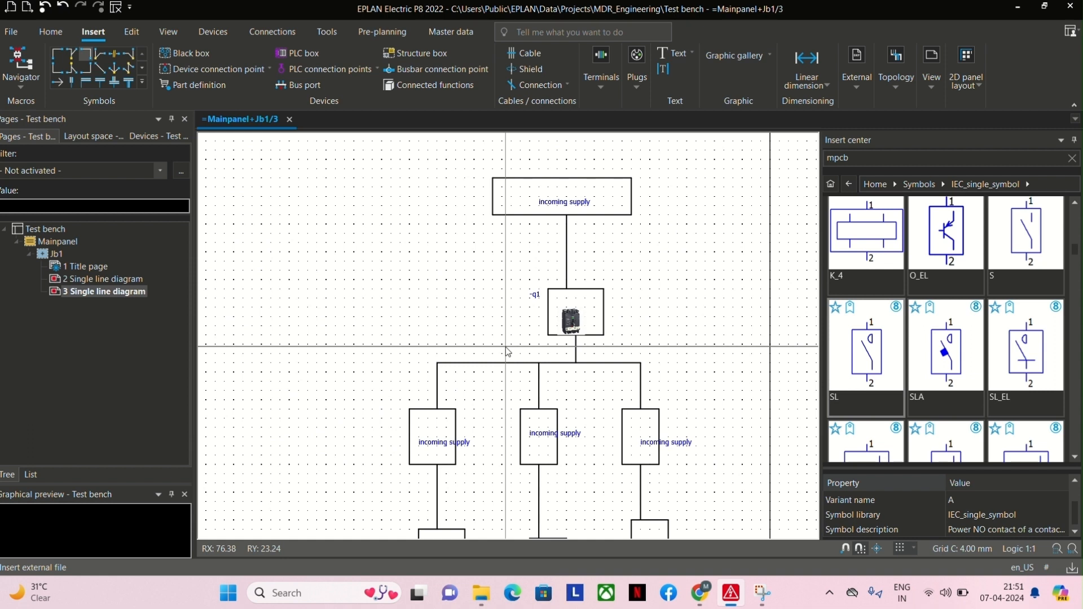
{"action": "left_click", "coordinate": [414, 53]}
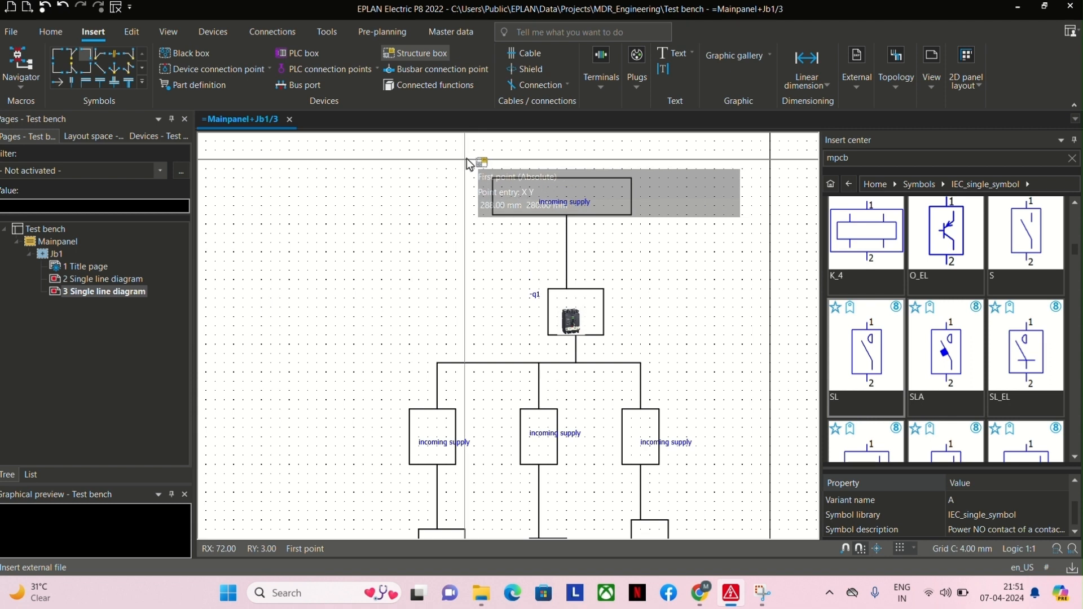
{"action": "key", "text": "Escape"}
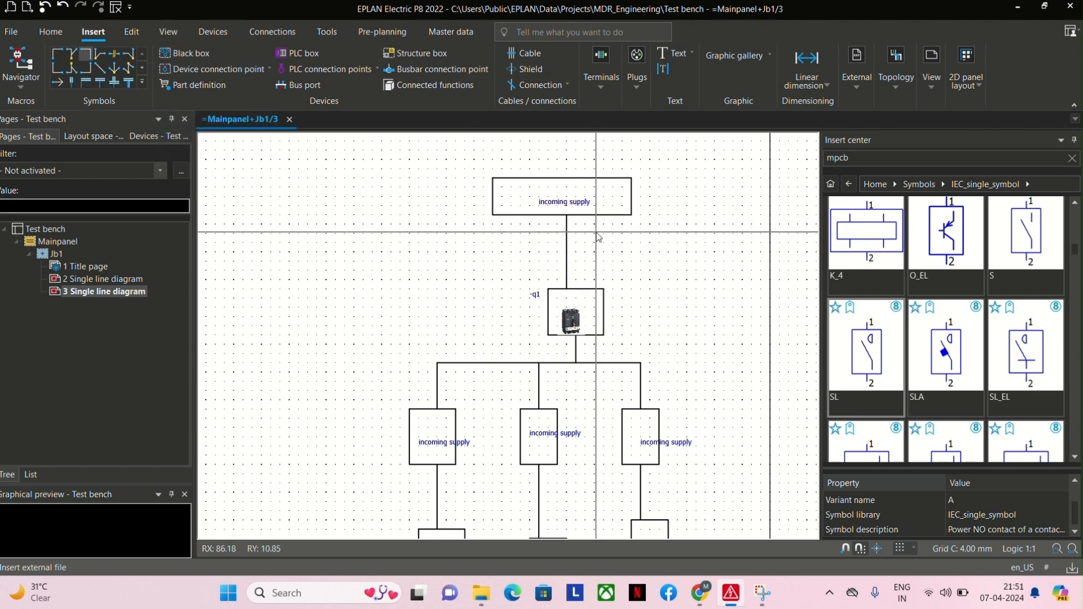
{"action": "scroll", "coordinate": [596, 233], "scroll_direction": "down", "scroll_amount": 4}
{"action": "scroll", "coordinate": [342, 214], "scroll_direction": "up", "scroll_amount": 3}
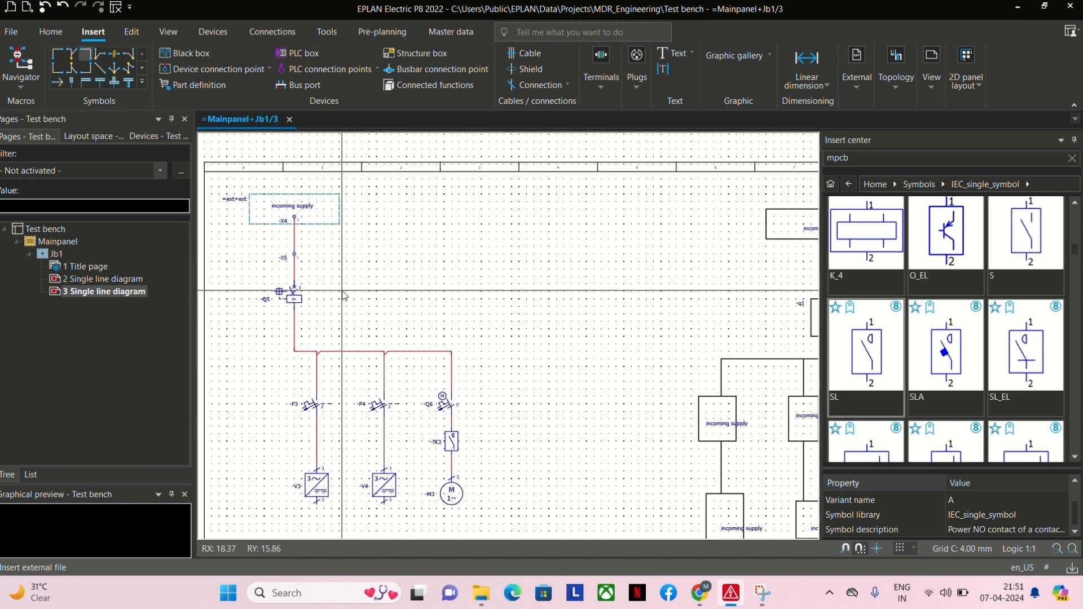
{"action": "middle_click_drag", "start_coordinate": [714, 335], "coordinate": [480, 319]}
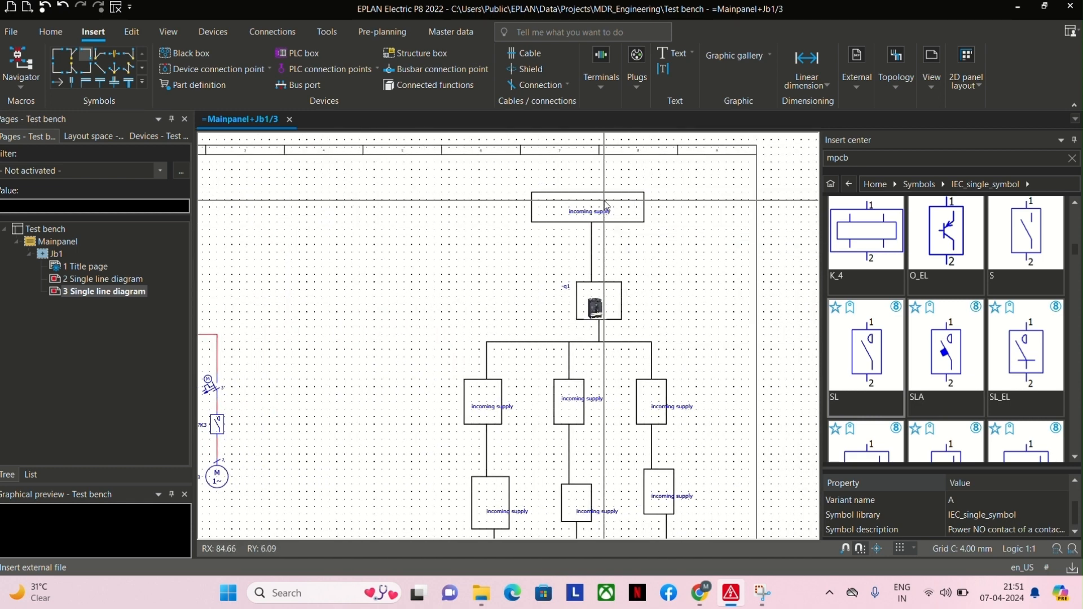
Replace the wide top rectangle around "incoming supply" with a black box designated -U1.
{"action": "left_click", "coordinate": [629, 226]}
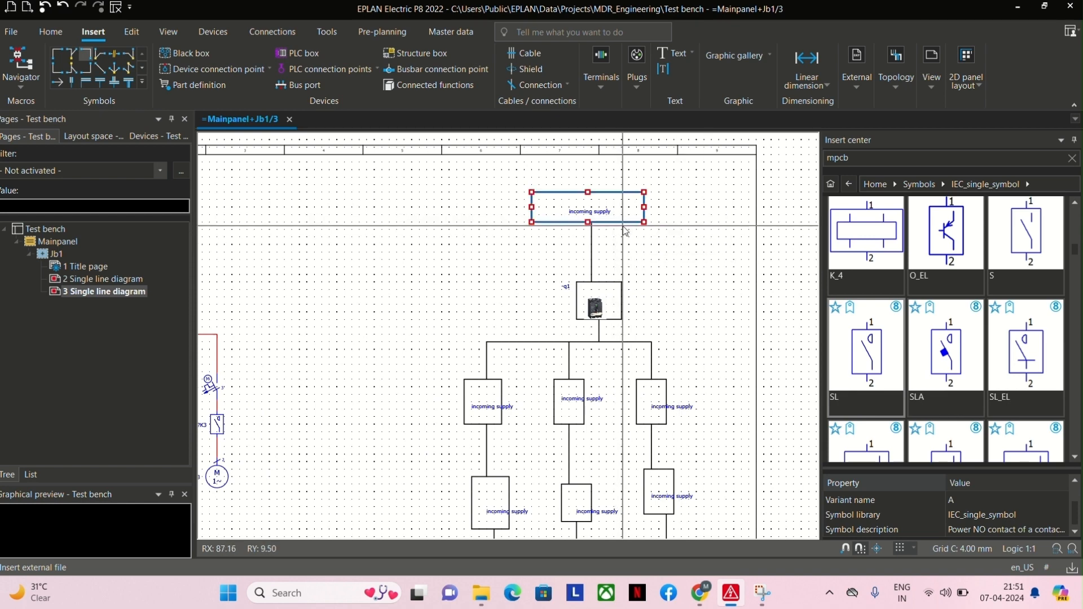
{"action": "left_click", "coordinate": [188, 55]}
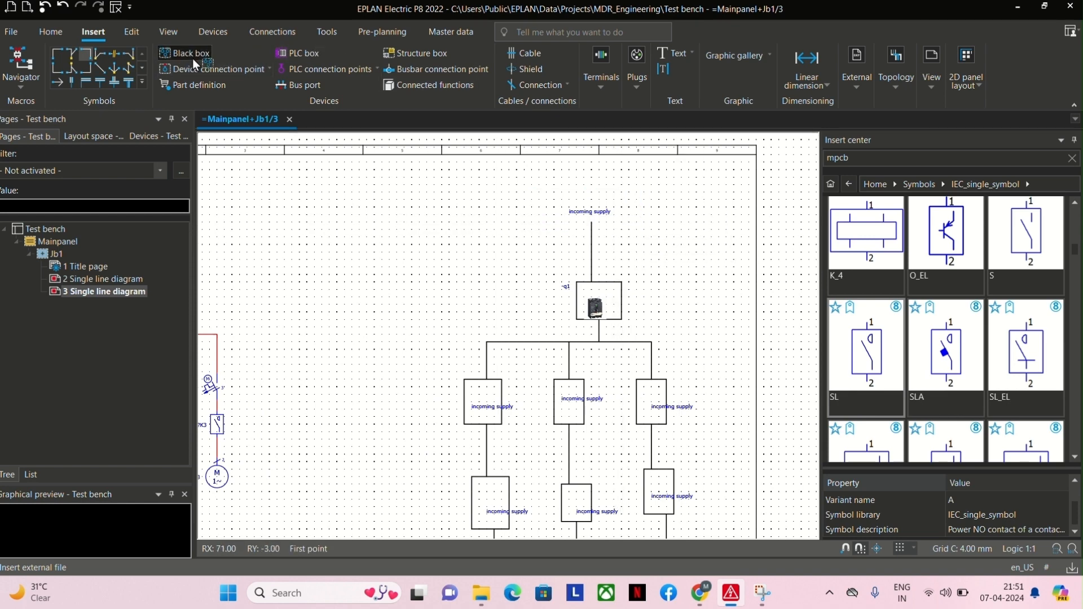
{"action": "left_click", "coordinate": [540, 193]}
{"action": "left_click", "coordinate": [653, 224]}
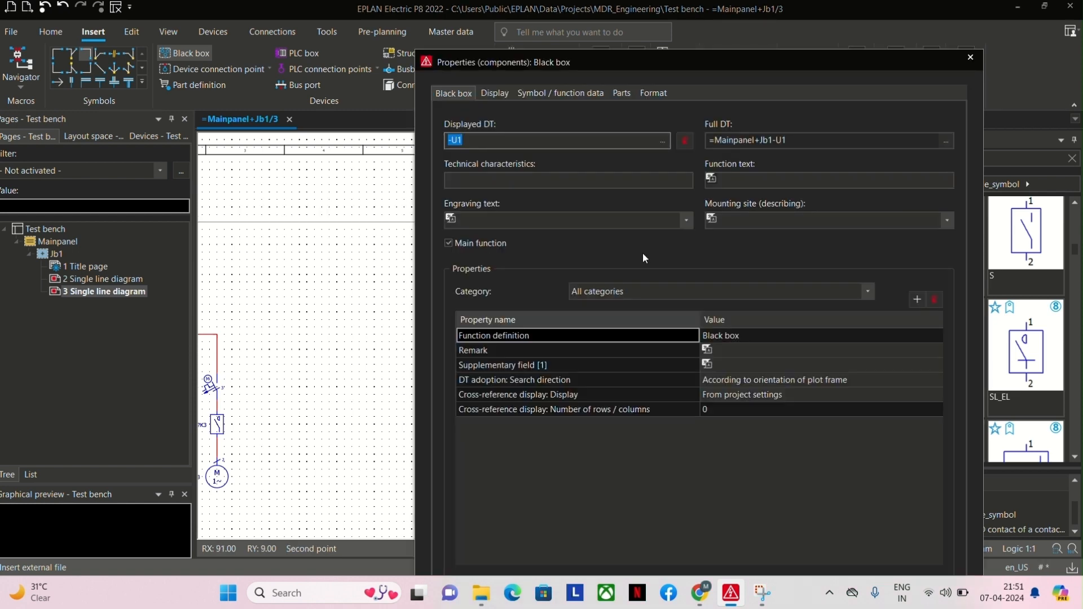
{"action": "key", "text": "Return"}
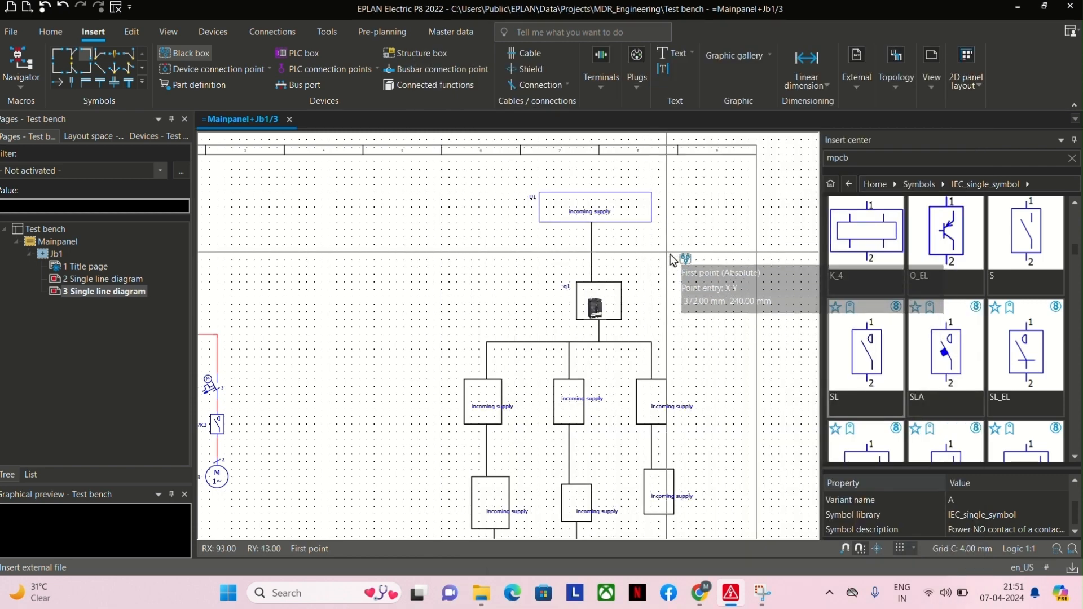
{"action": "key", "text": "Escape"}
Replace the rectangle around the device image with a black box of about 36 × 20 mm designated "-q1".
{"action": "left_click", "coordinate": [576, 294]}
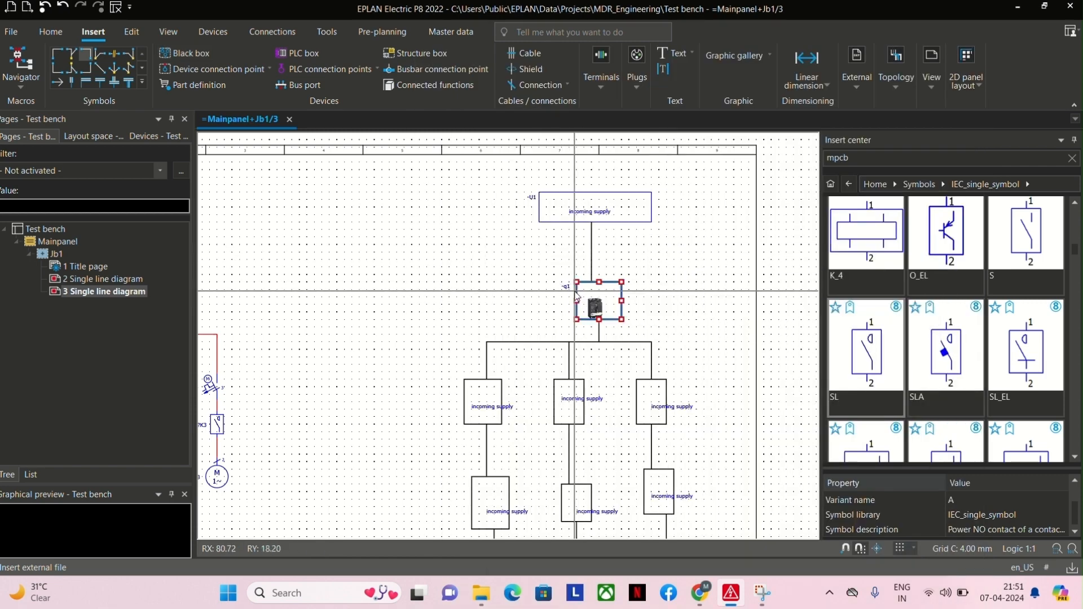
{"action": "key", "text": "Delete"}
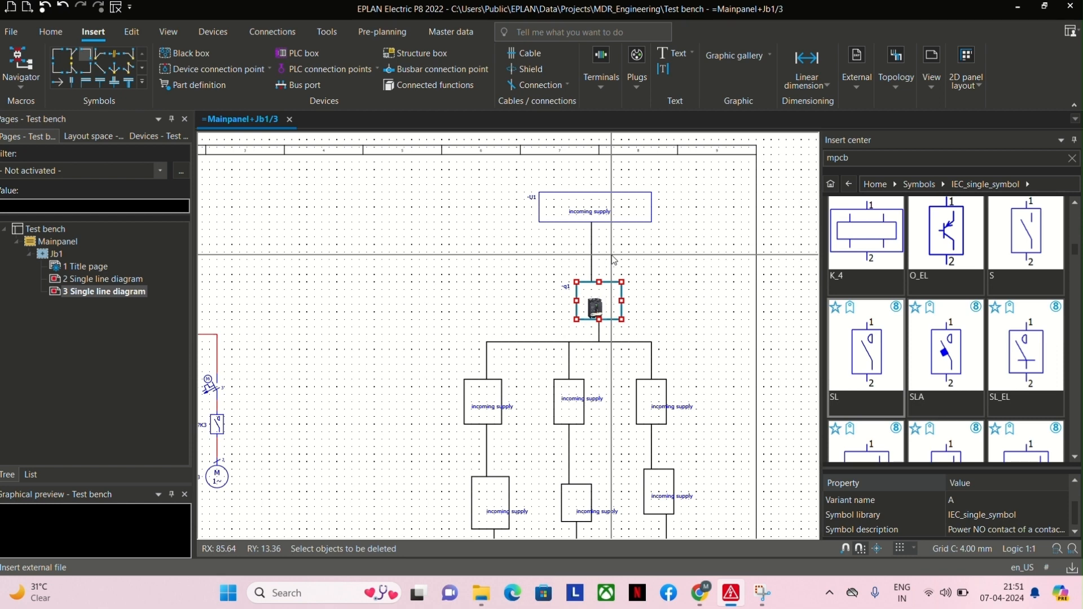
{"action": "left_click", "coordinate": [186, 53]}
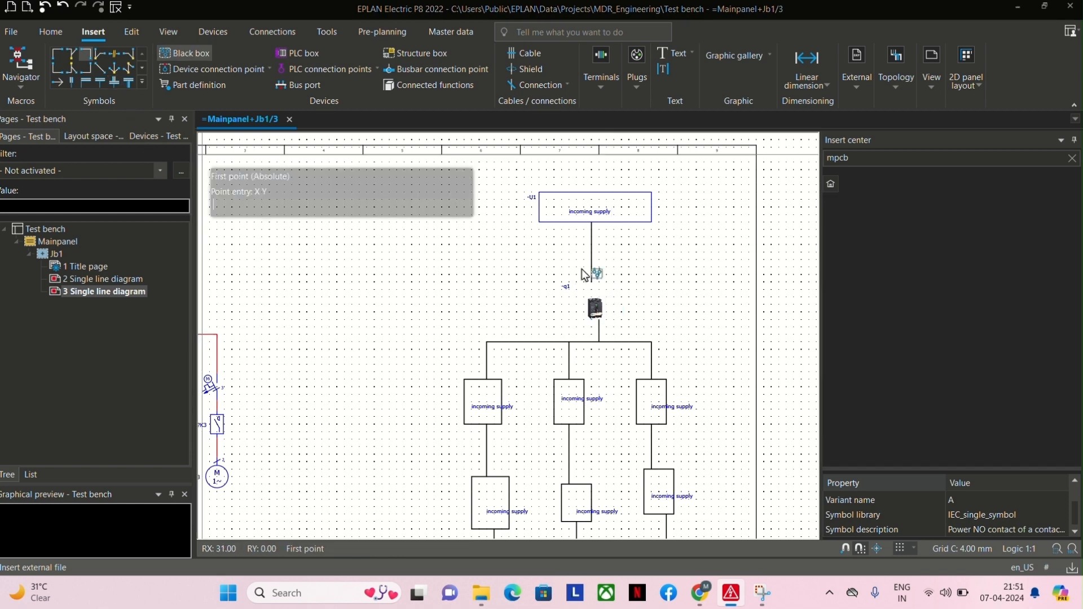
{"action": "left_click", "coordinate": [576, 282]}
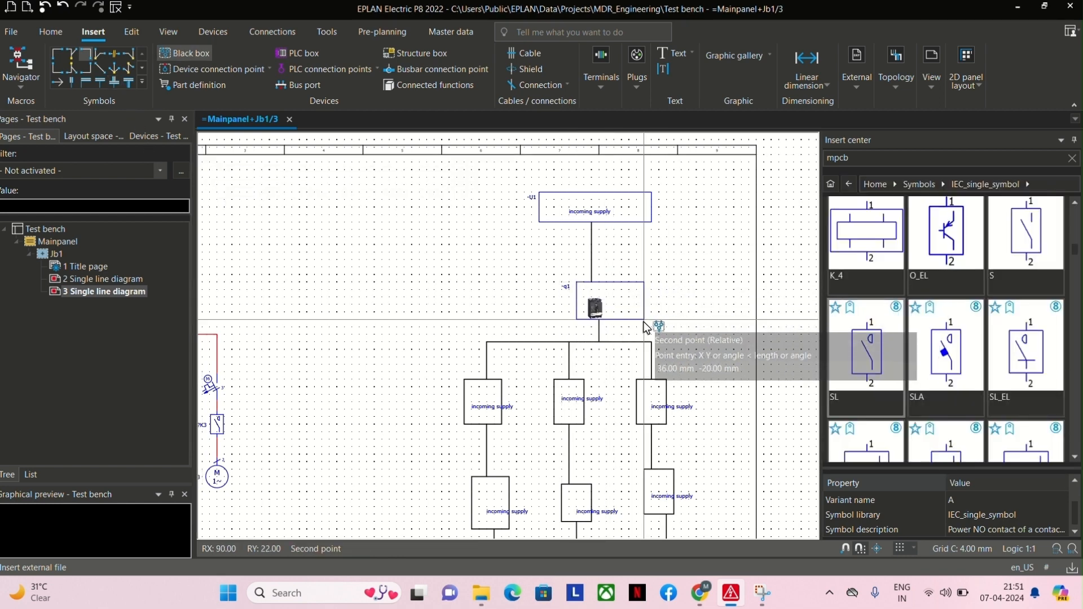
{"action": "left_click", "coordinate": [636, 315]}
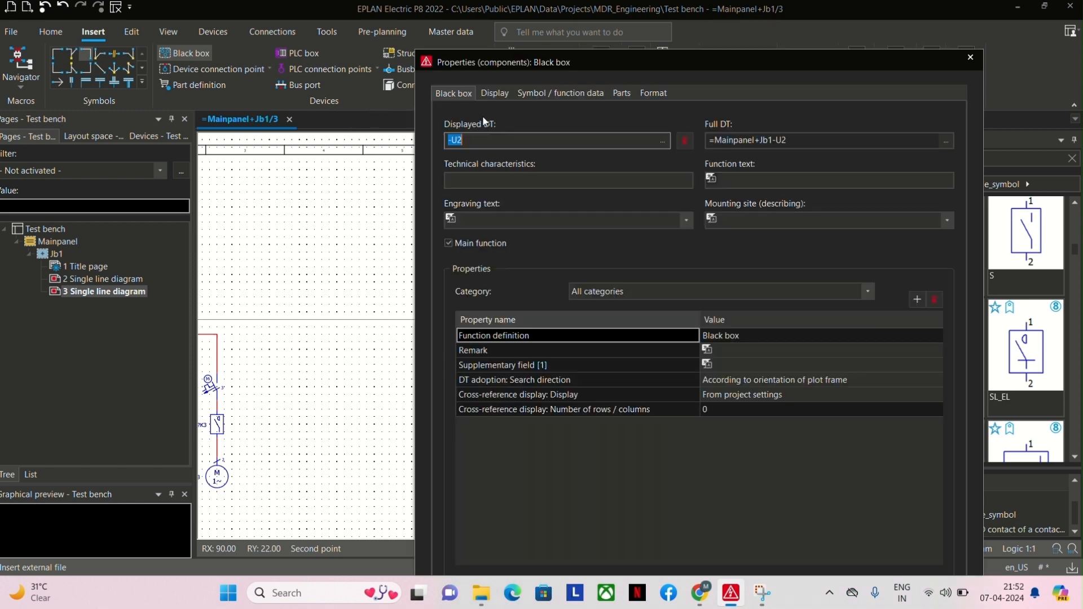
{"action": "key", "text": "BackSpace"}
{"action": "type", "text": "-Q1"}
{"action": "key", "text": "Return"}
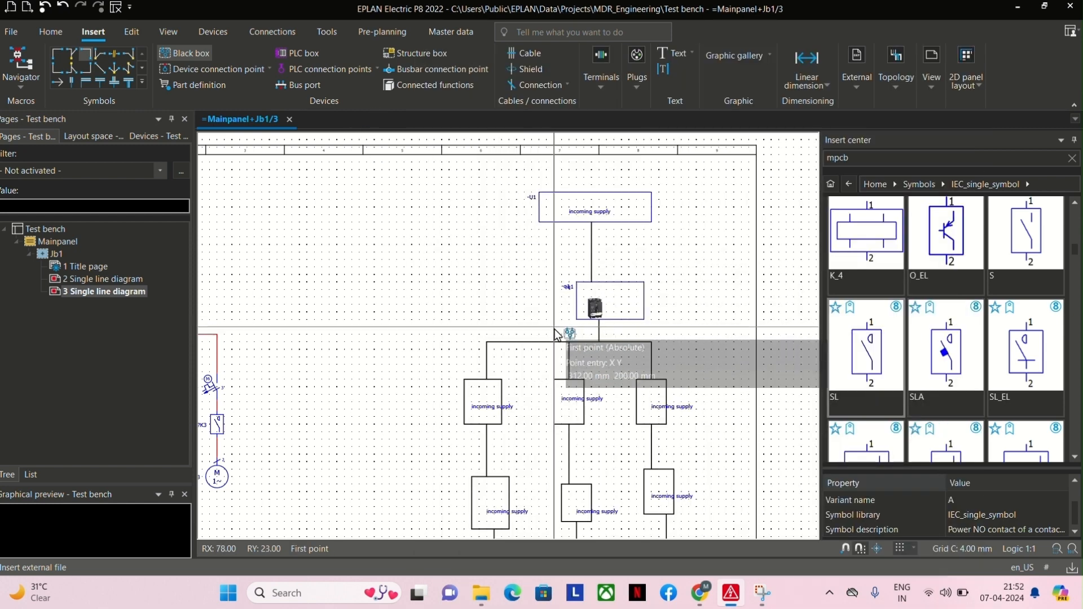
Delete the separate "-q1" text that overlaps the designation of the black box around the device image.
{"action": "scroll", "coordinate": [569, 310], "scroll_direction": "up", "scroll_amount": 5}
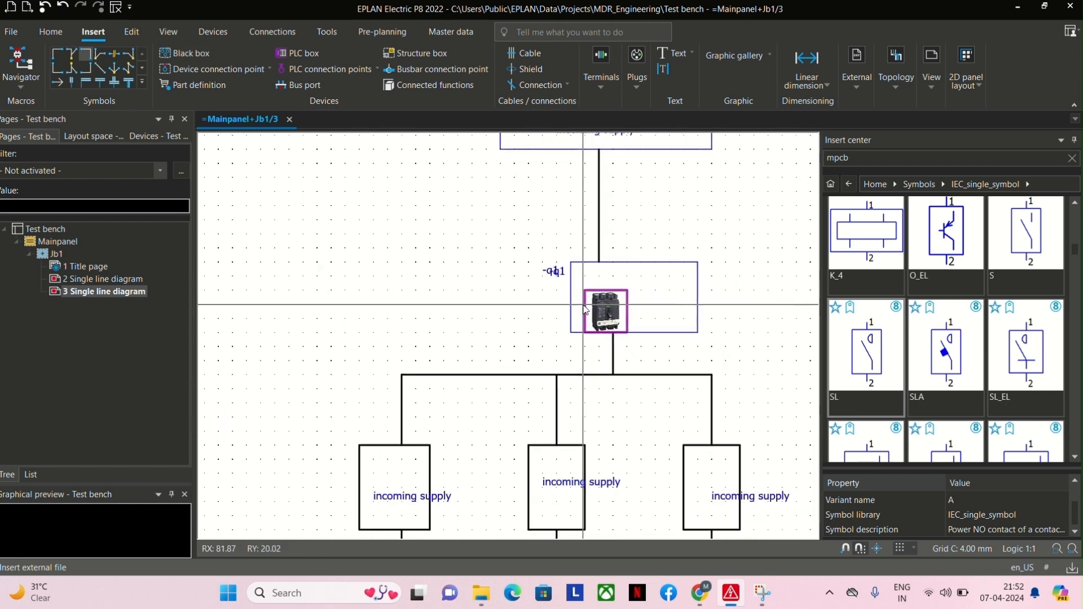
{"action": "left_click_drag", "start_coordinate": [479, 232], "coordinate": [561, 281]}
{"action": "key", "text": "Delete"}
{"action": "scroll", "coordinate": [562, 286], "scroll_direction": "down", "scroll_amount": 5}
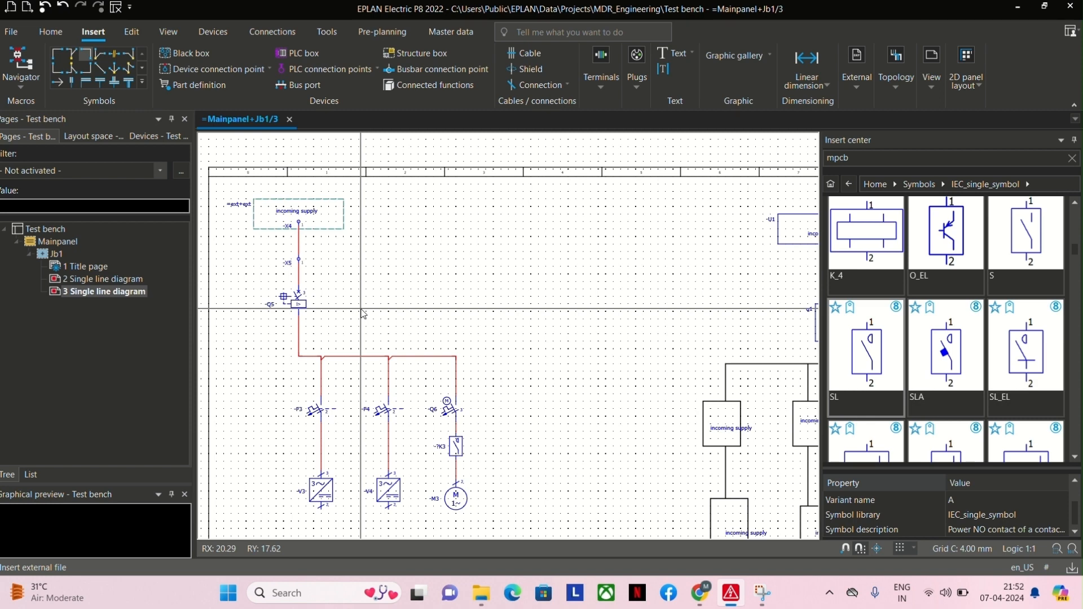
{"action": "scroll", "coordinate": [378, 309], "scroll_direction": "down", "scroll_amount": 4}
{"action": "scroll", "coordinate": [638, 375], "scroll_direction": "up", "scroll_amount": 5}
{"action": "middle_click_drag", "start_coordinate": [559, 331], "coordinate": [611, 334]}
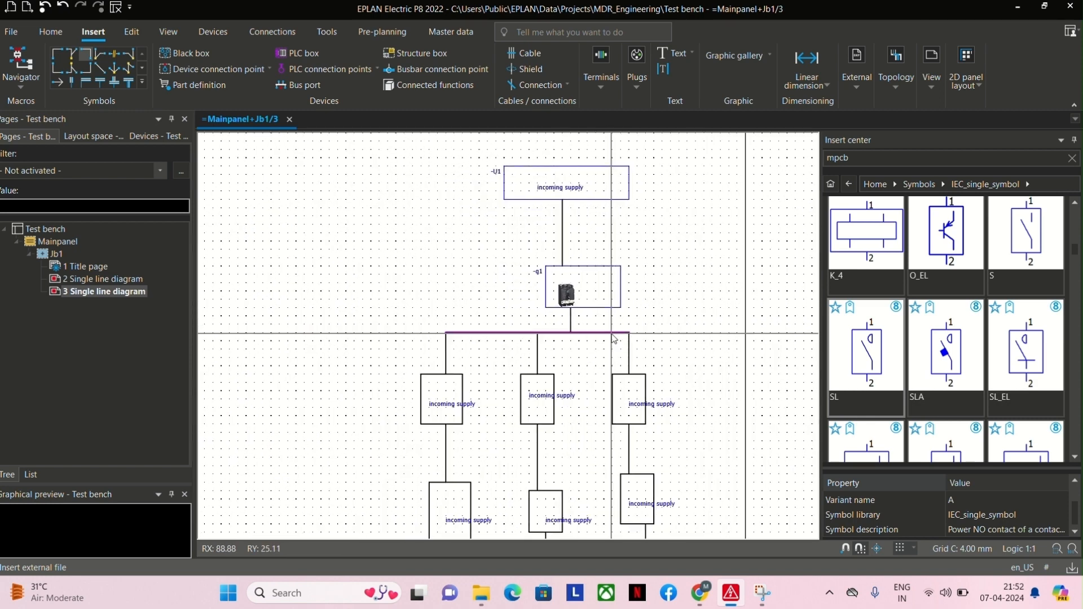
Shift the black box designated -q1 sideways so it is centred around the breaker image.
{"action": "middle_click_drag", "start_coordinate": [621, 289], "coordinate": [612, 287]}
{"action": "left_click_drag", "start_coordinate": [612, 287], "coordinate": [596, 289]}
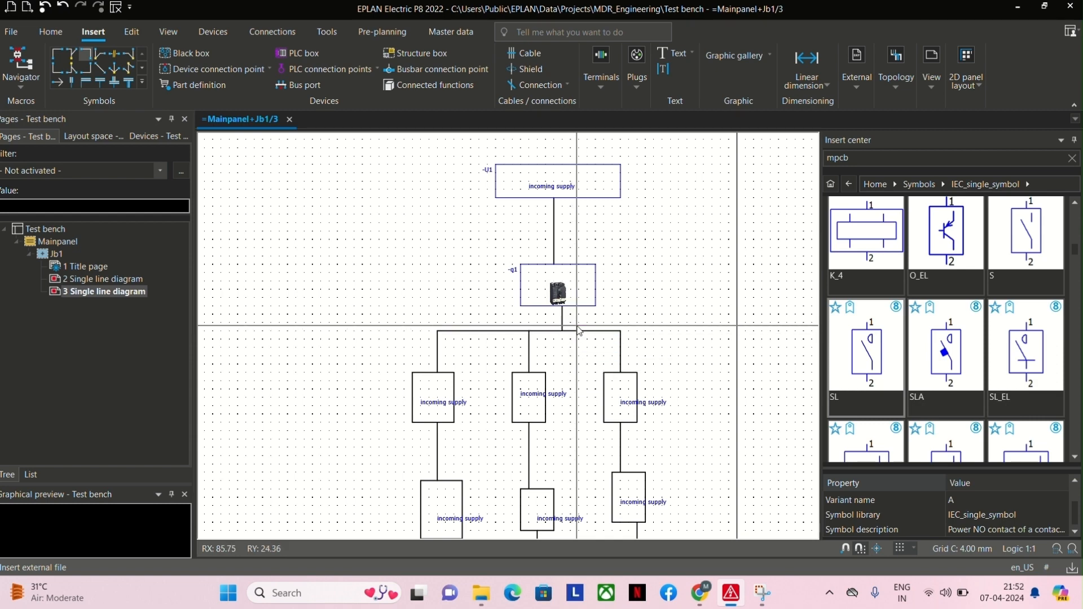
Examine the single line diagram and block diagram on page 3, and open page 2 to compare its diagrams.
{"action": "scroll", "coordinate": [579, 331], "scroll_direction": "down", "scroll_amount": 3}
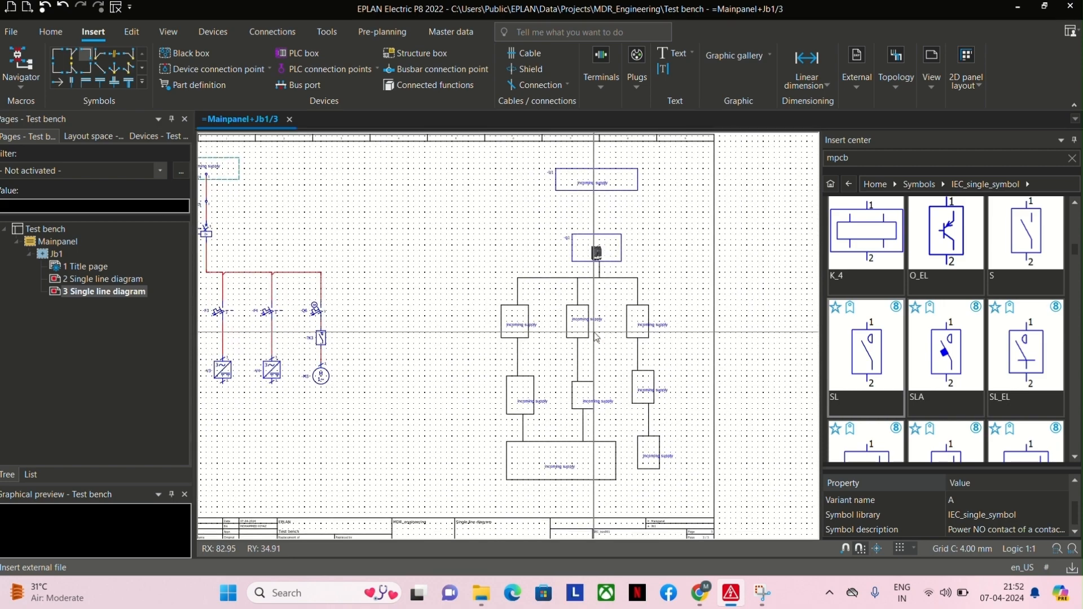
{"action": "left_click_drag", "start_coordinate": [437, 164], "coordinate": [691, 511]}
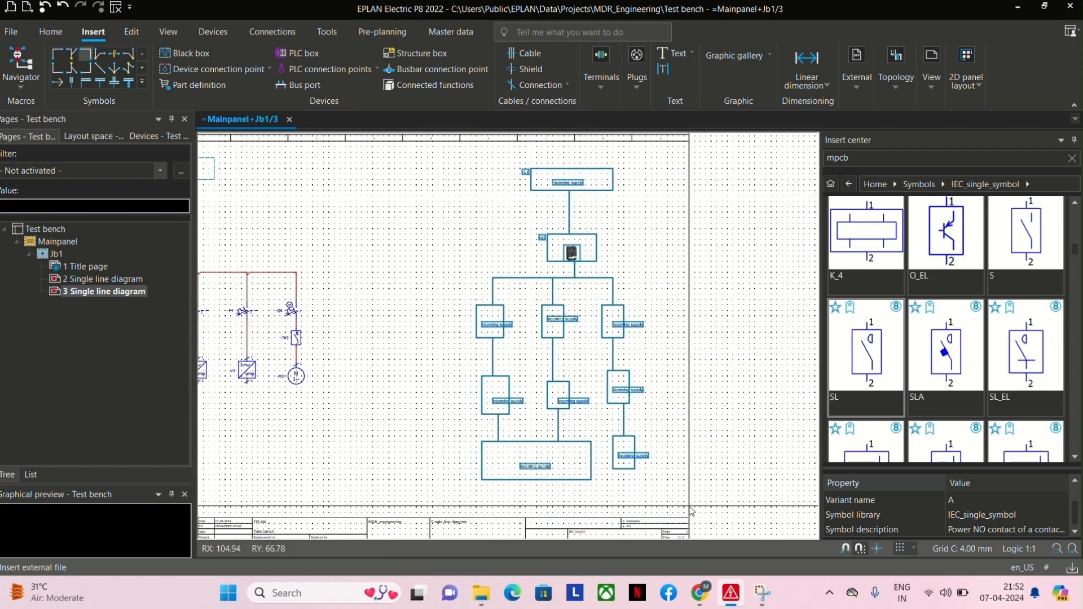
{"action": "left_click", "coordinate": [690, 506]}
{"action": "scroll", "coordinate": [401, 321], "scroll_direction": "down", "scroll_amount": 1}
{"action": "middle_click_drag", "start_coordinate": [402, 321], "coordinate": [668, 334]}
{"action": "left_click_drag", "start_coordinate": [392, 171], "coordinate": [639, 458]}
{"action": "middle_click_drag", "start_coordinate": [643, 430], "coordinate": [525, 411]}
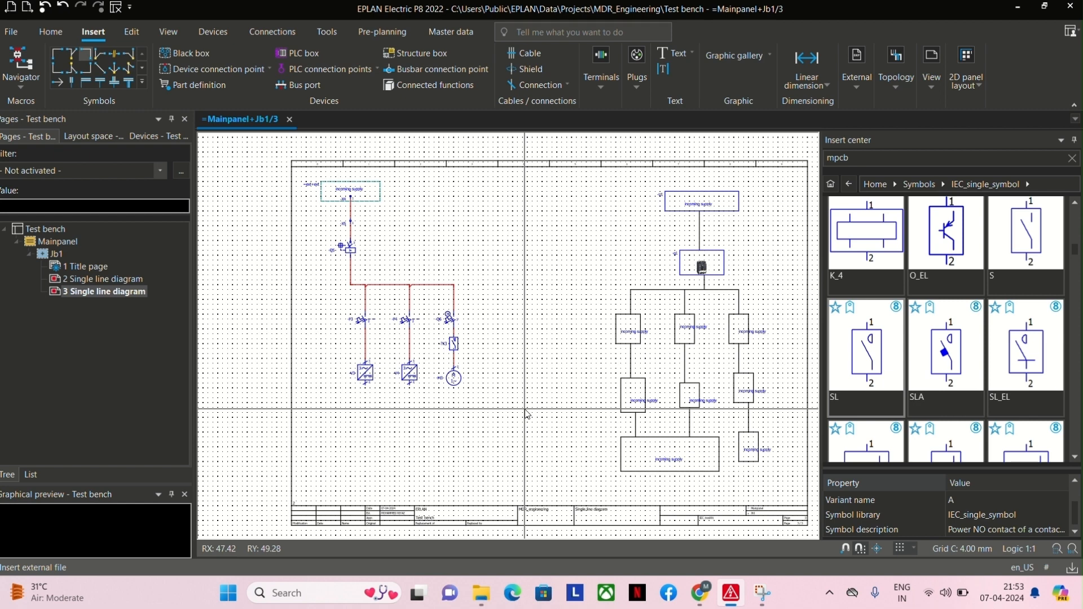
{"action": "left_click", "coordinate": [121, 285]}
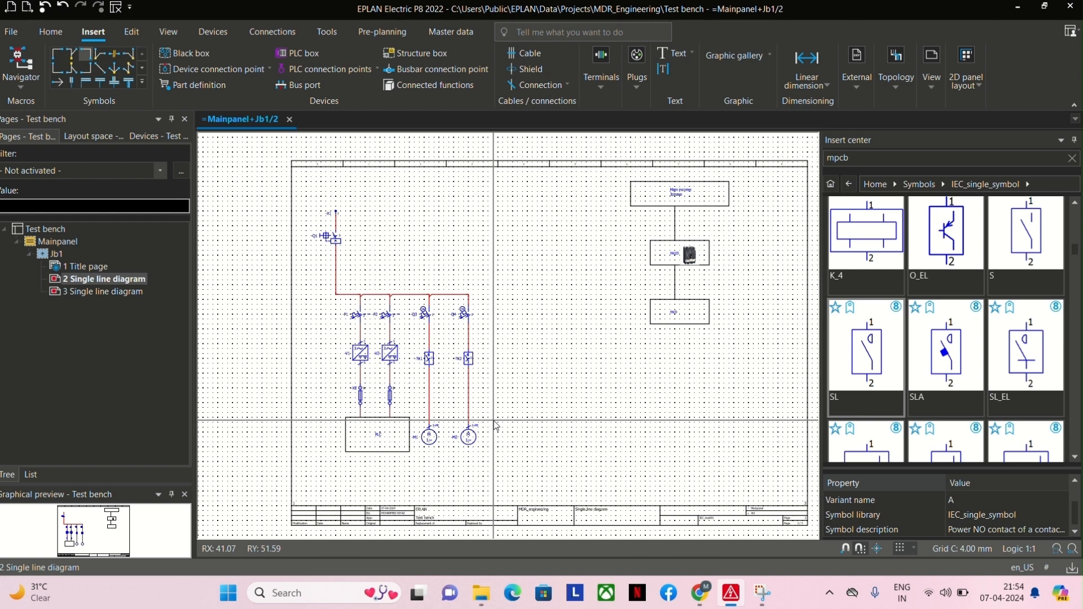
{"action": "middle_click_drag", "start_coordinate": [572, 410], "coordinate": [527, 411]}
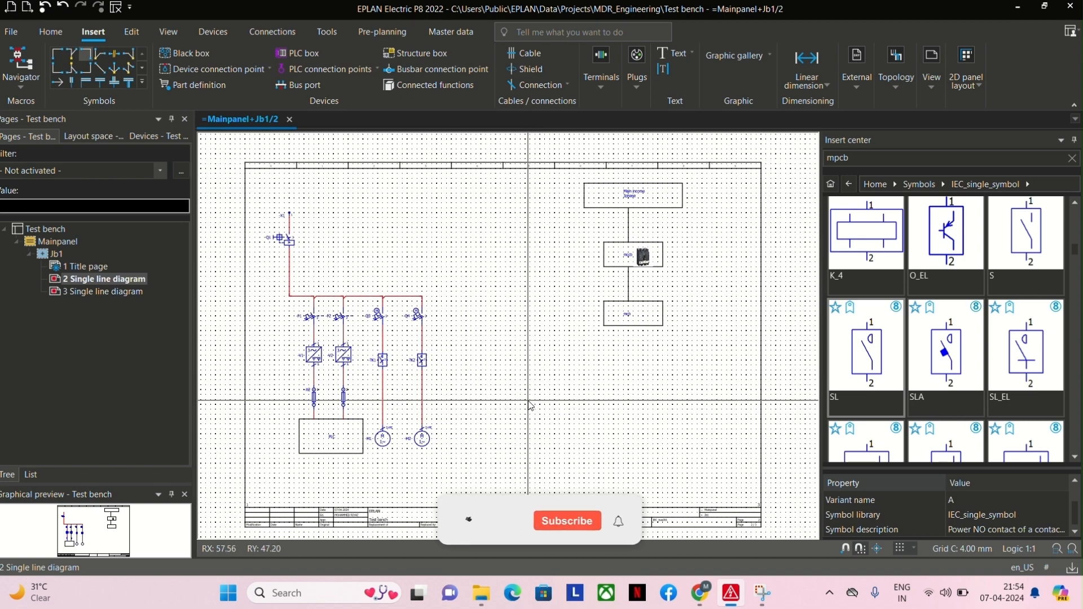